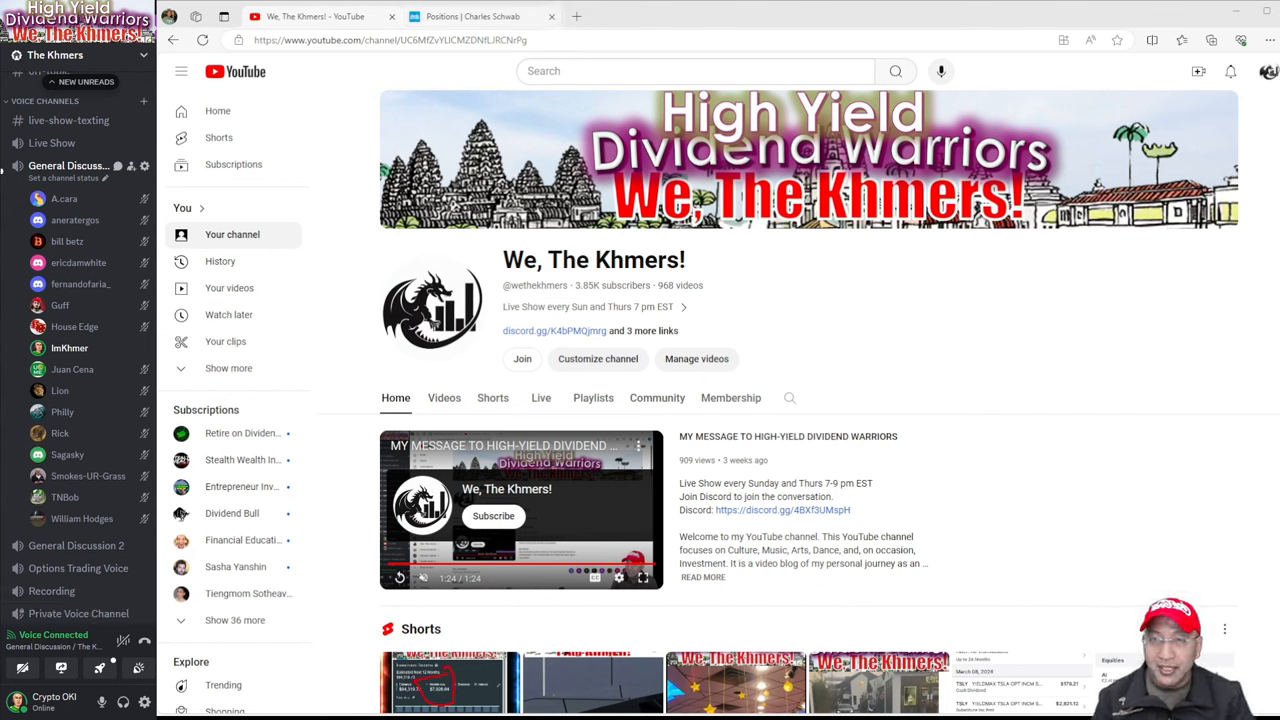
Step: Bring up the Schwab Positions page and briefly highlight the Day Change value
left_click(472, 16)
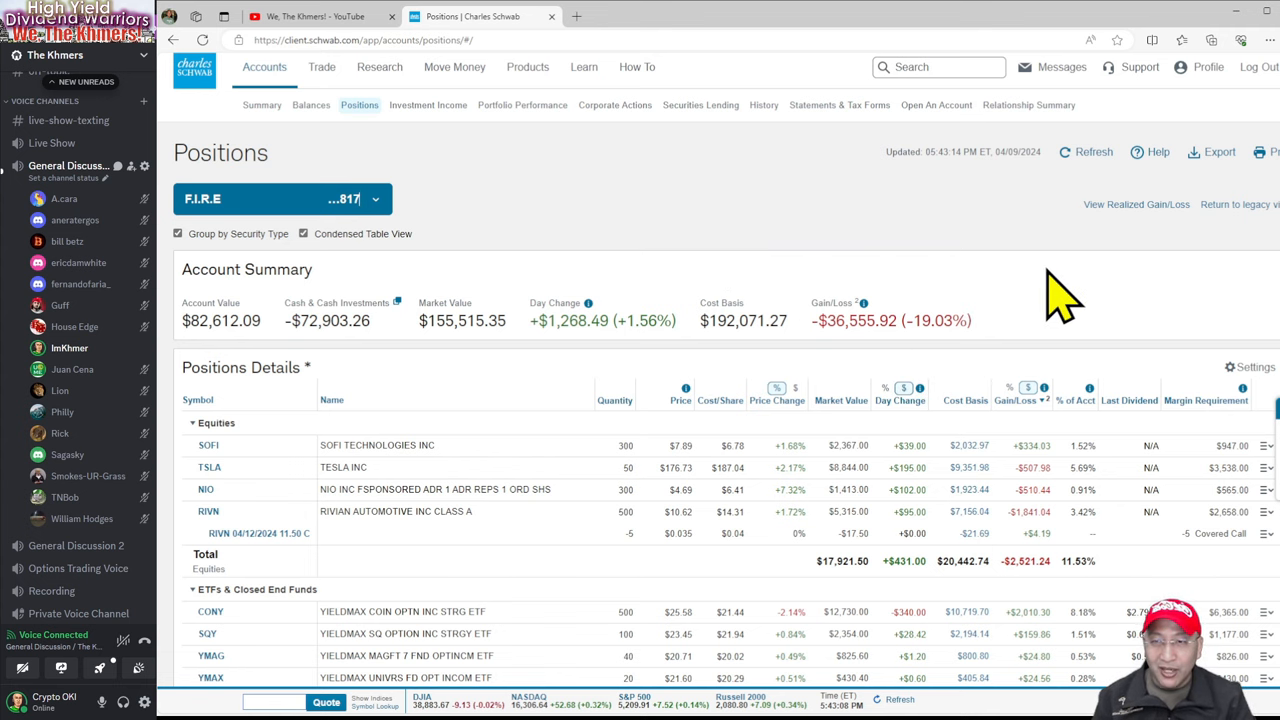
scroll(1060, 295, "down", 1)
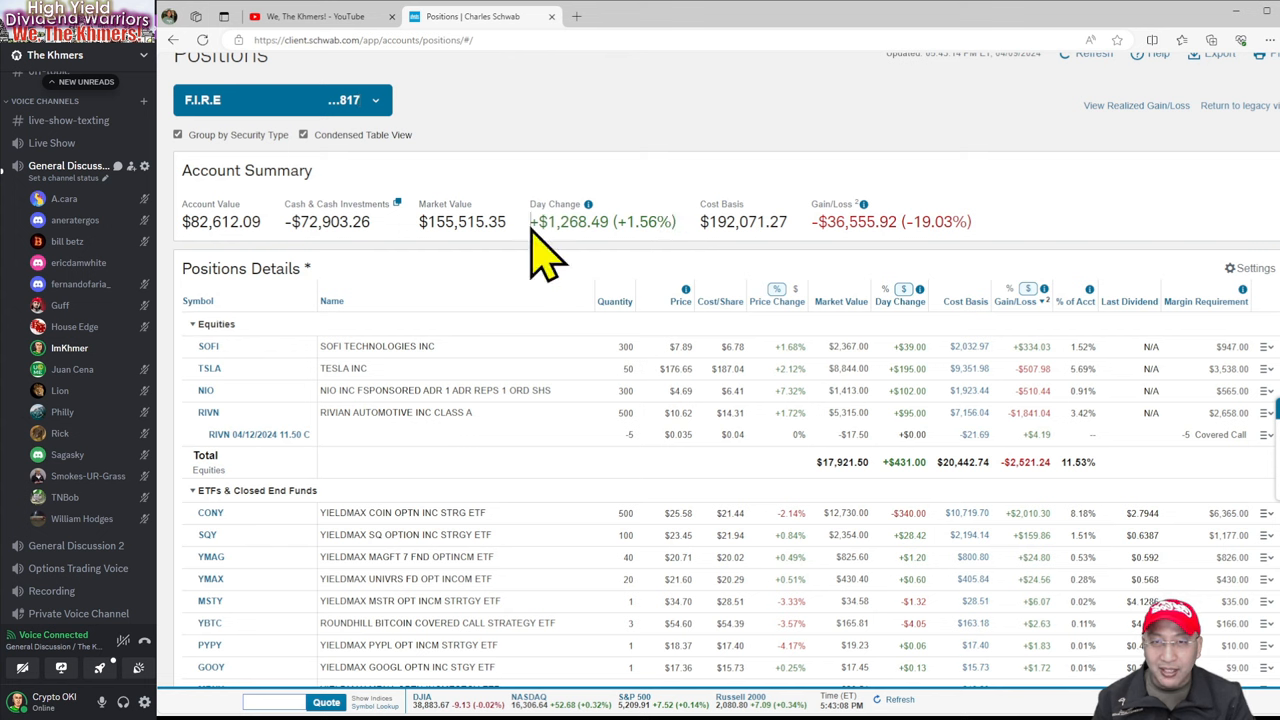
left_click_drag(530, 221, 672, 222)
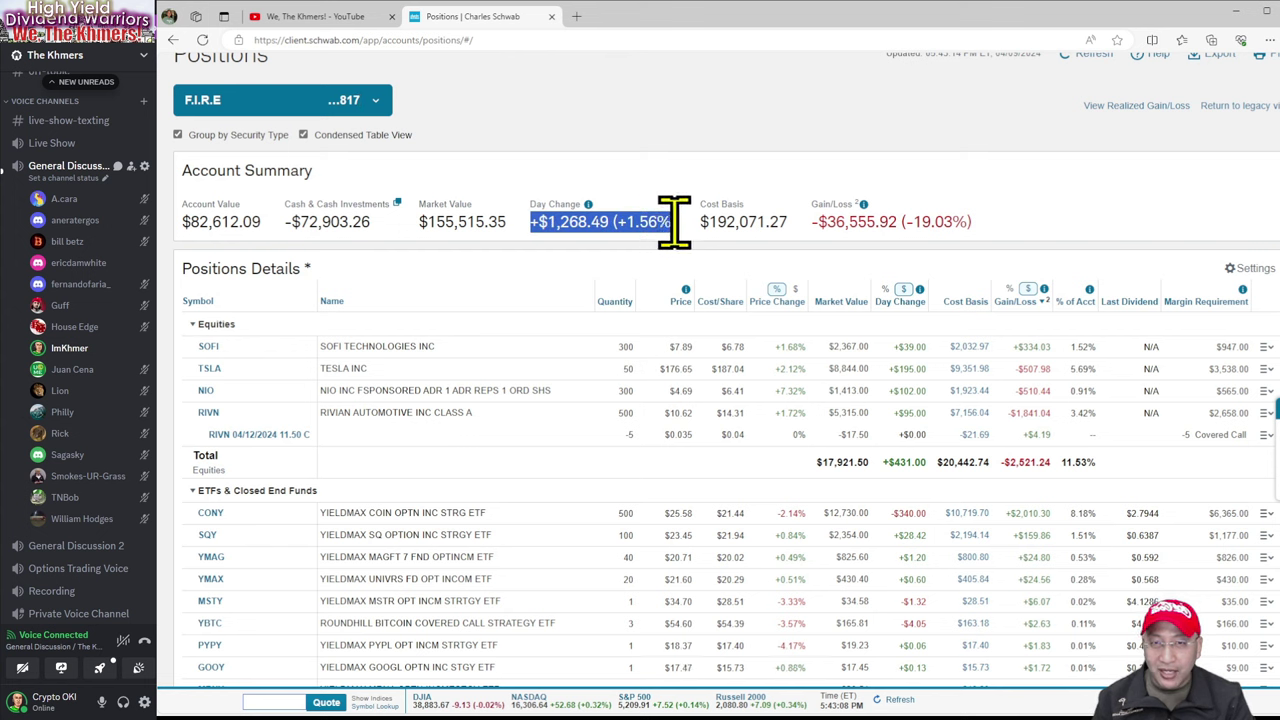
left_click(618, 222)
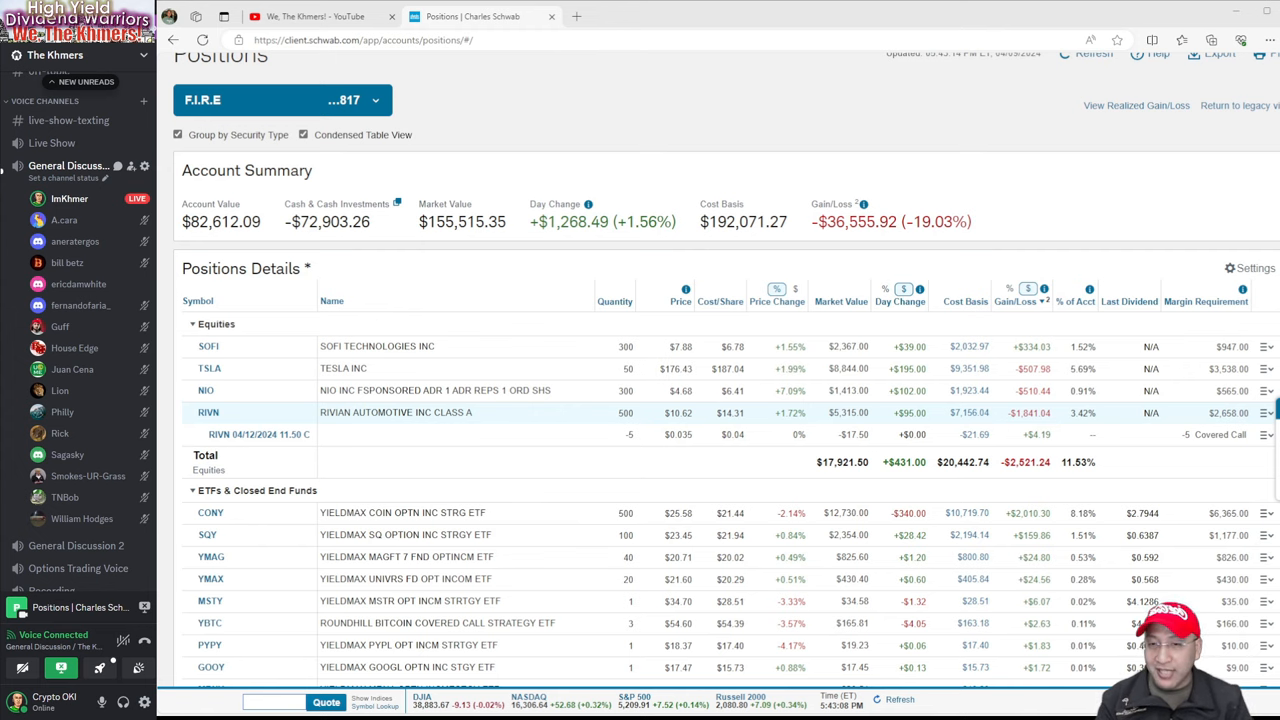
scroll(700, 400, "down", 1)
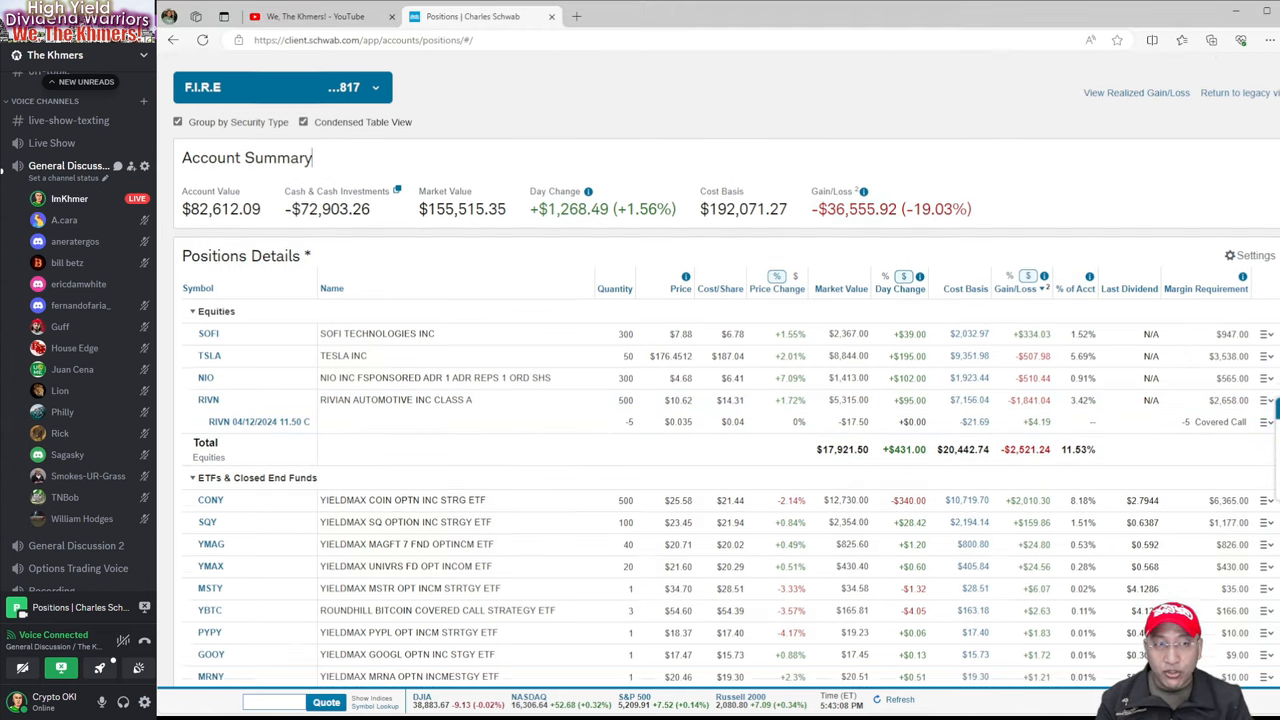
scroll(500, 450, "down", 8)
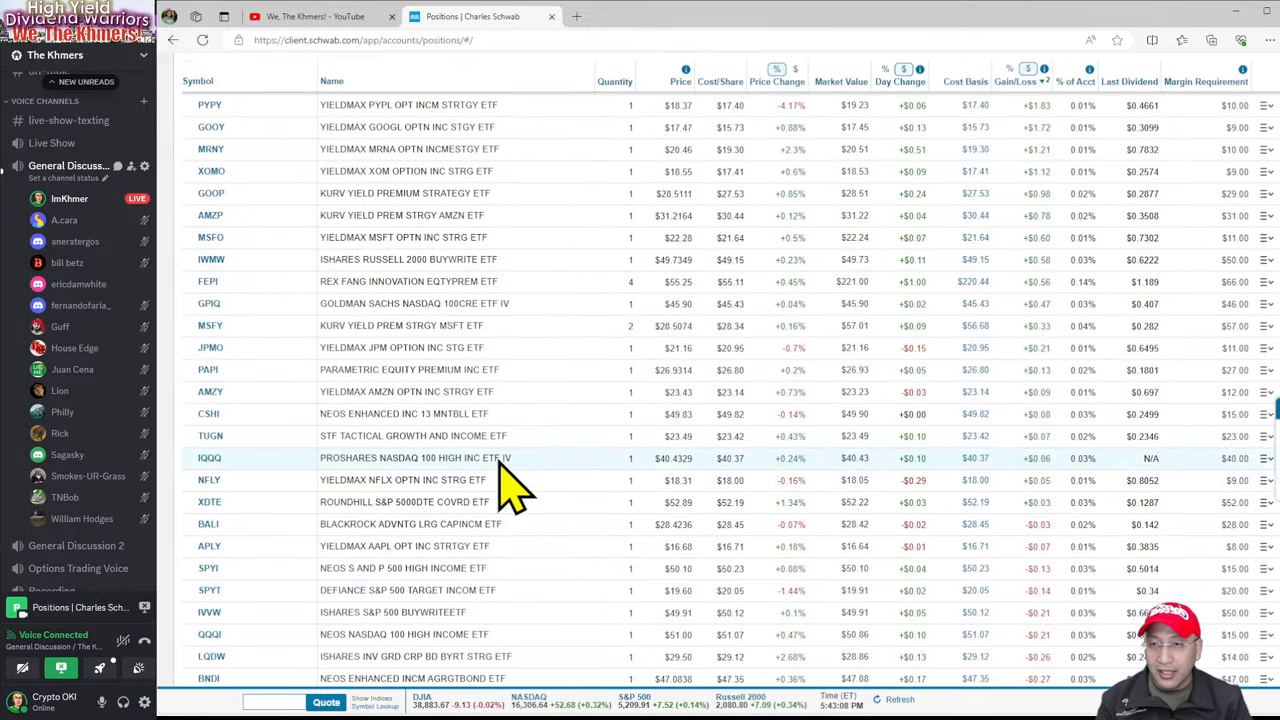
scroll(515, 490, "up", 10)
scroll(600, 520, "down", 4)
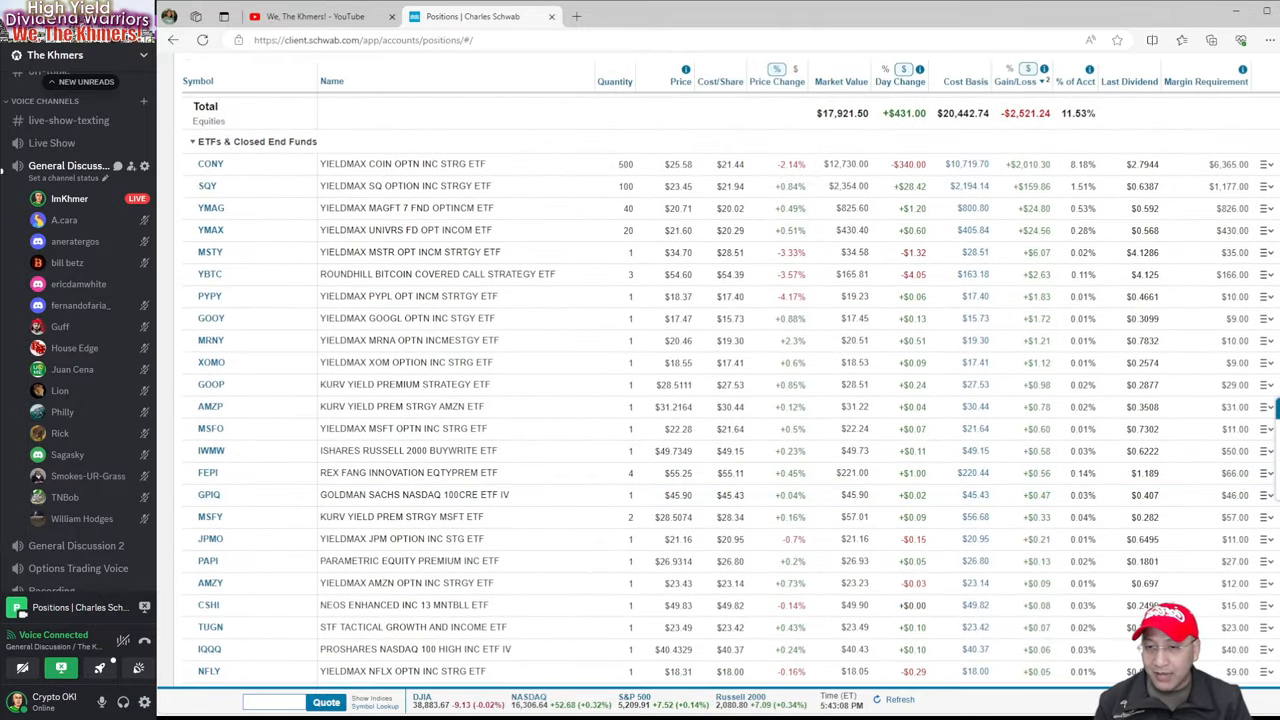
scroll(480, 560, "up", 2)
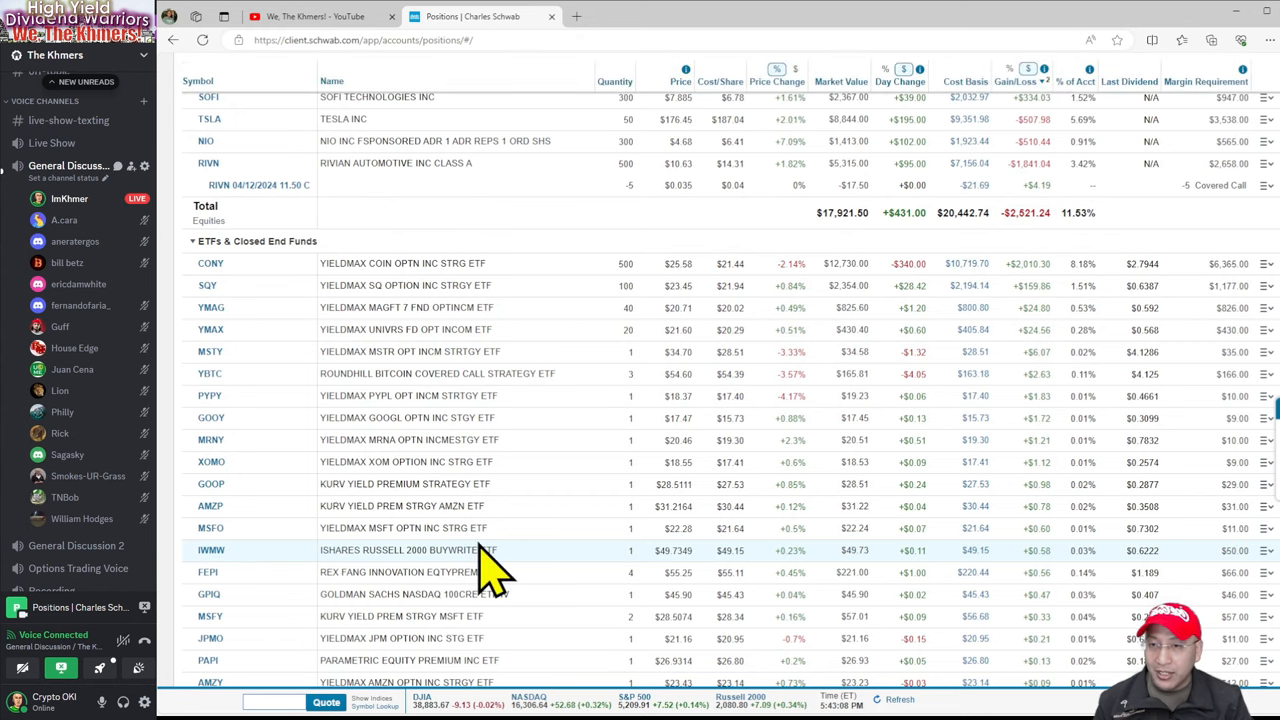
scroll(455, 505, "up", 4)
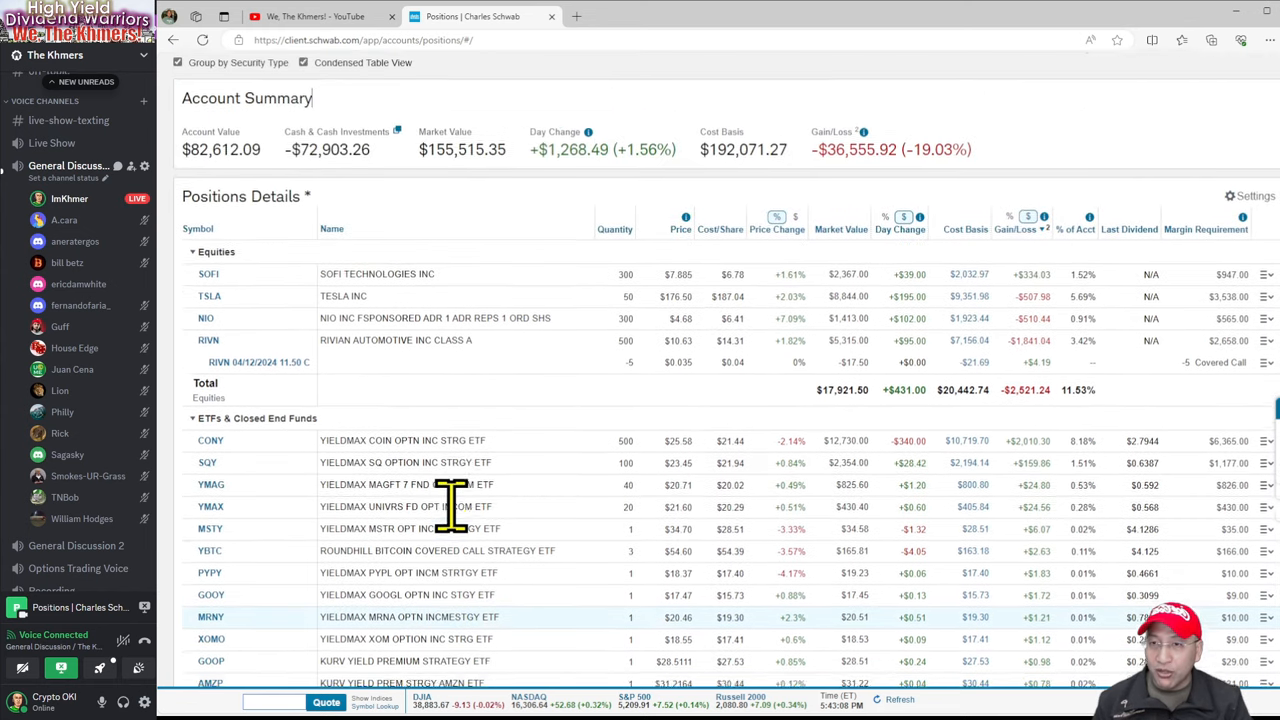
scroll(455, 505, "up", 3)
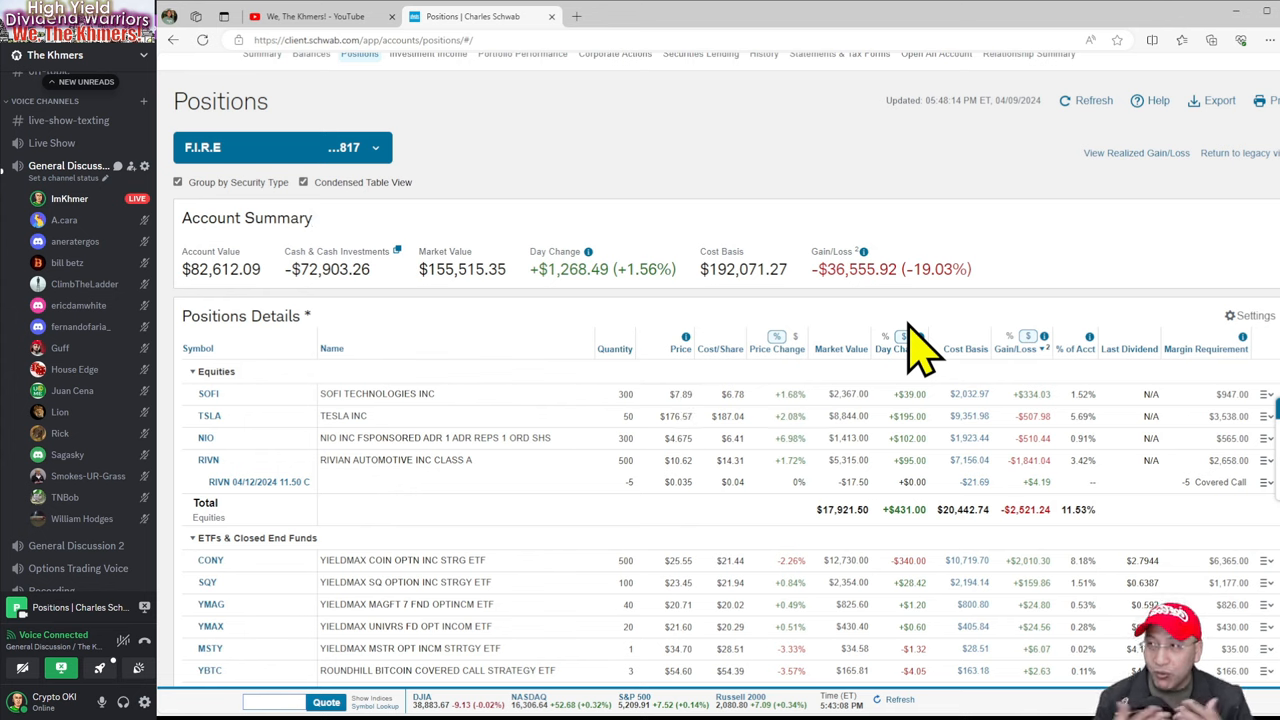
scroll(1110, 500, "down", 1)
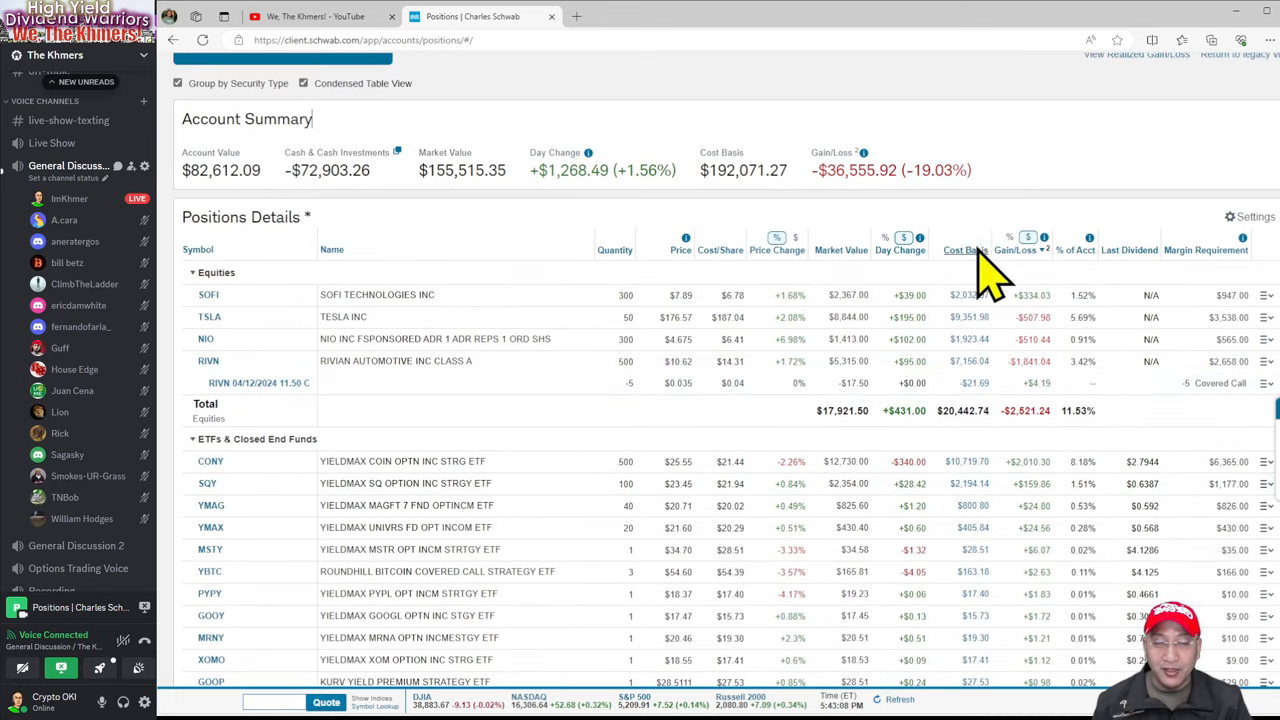
scroll(1120, 410, "down", 1)
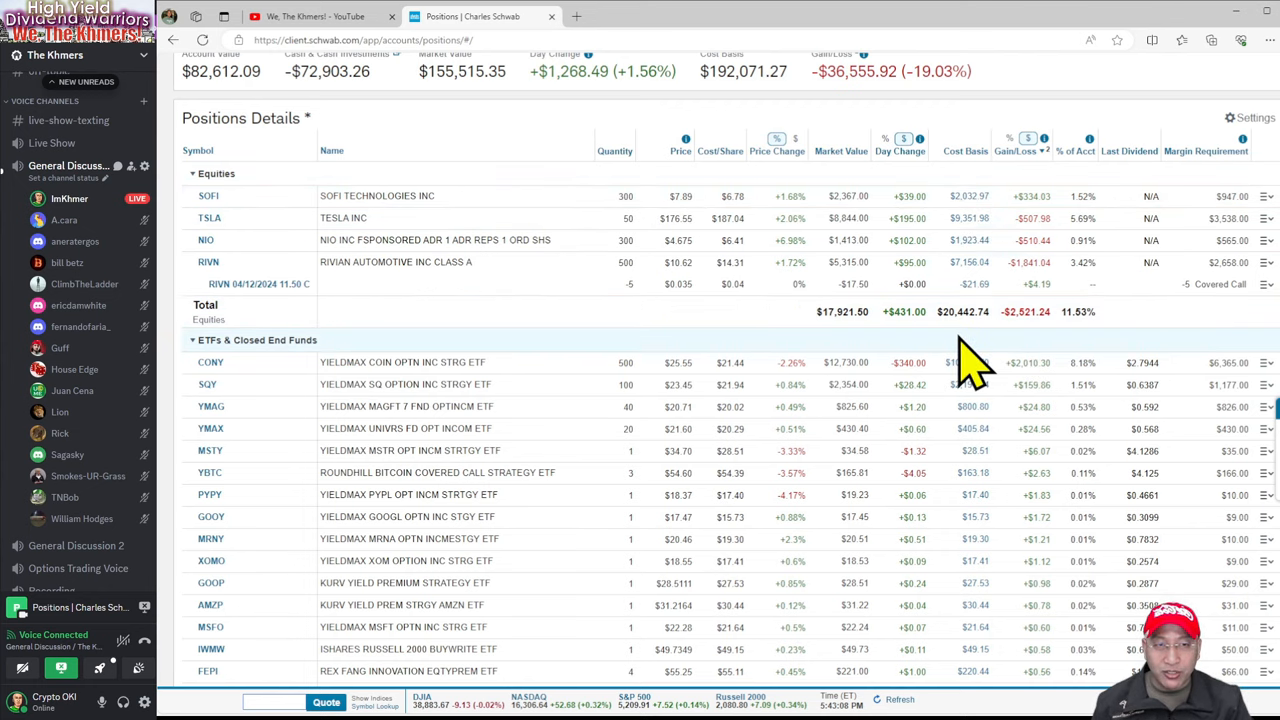
scroll(955, 345, "up", 1)
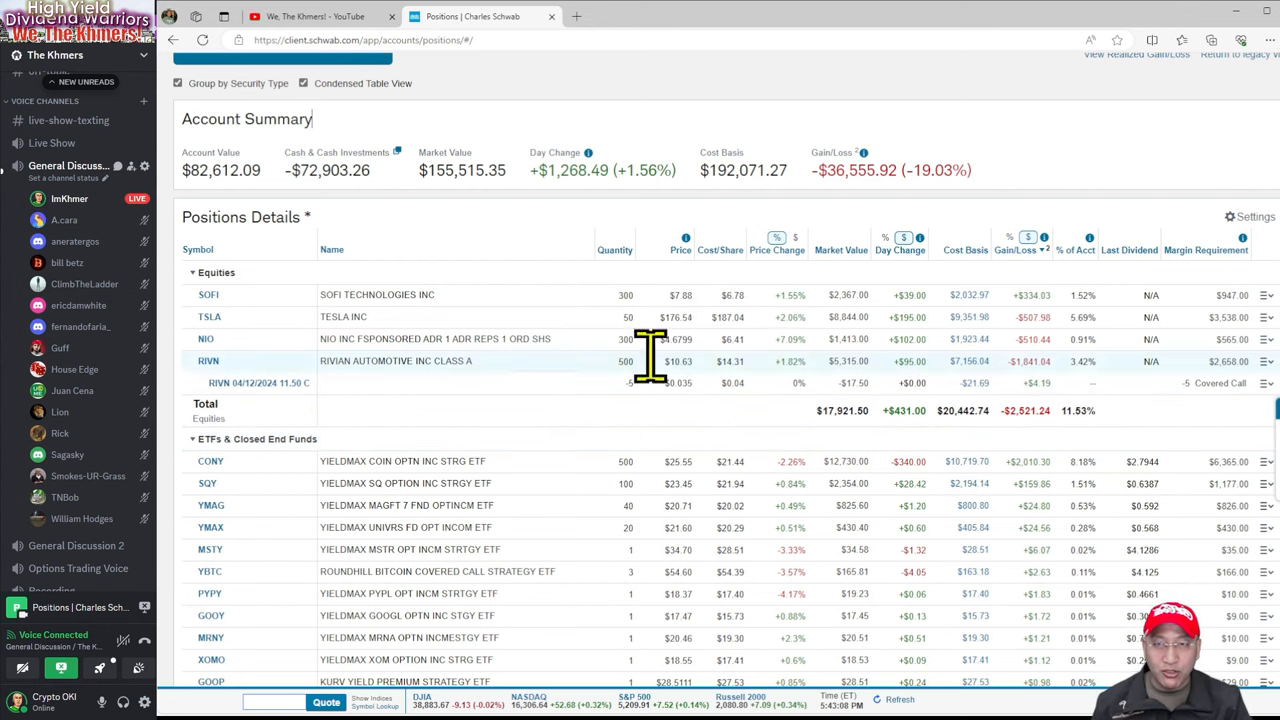
double_click(300, 170)
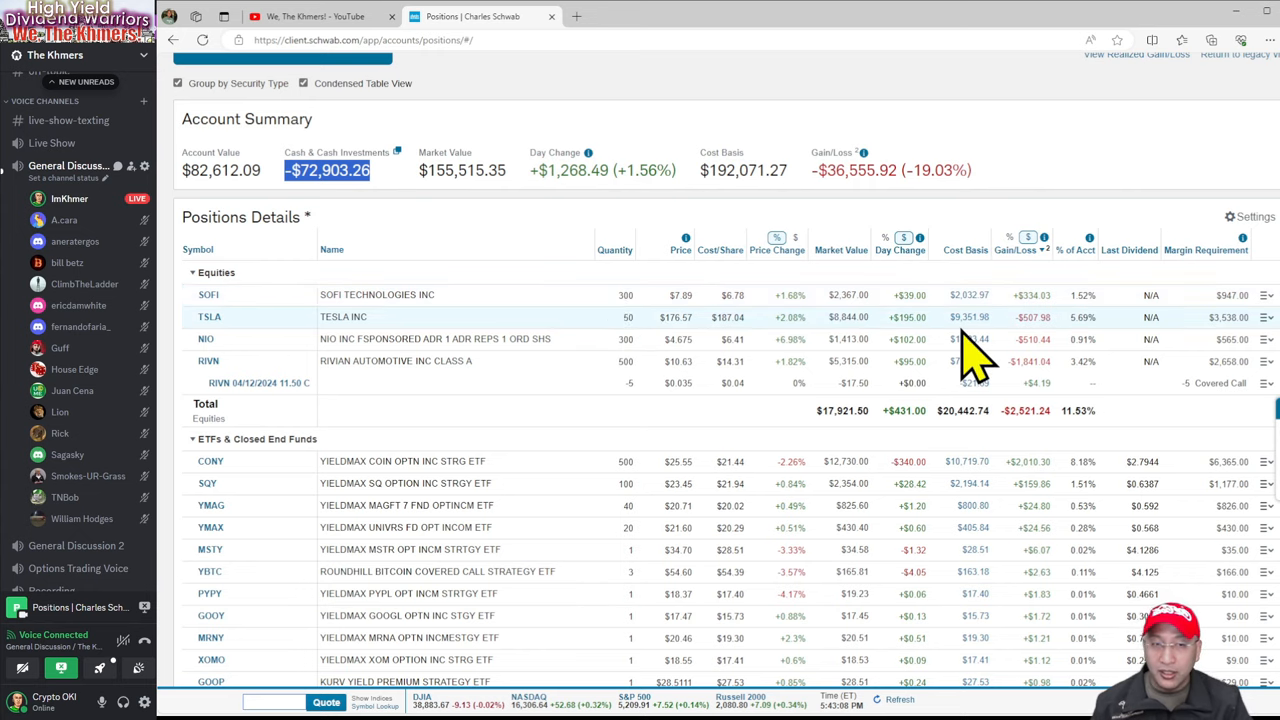
scroll(980, 330, "down", 2)
scroll(980, 330, "down", 2)
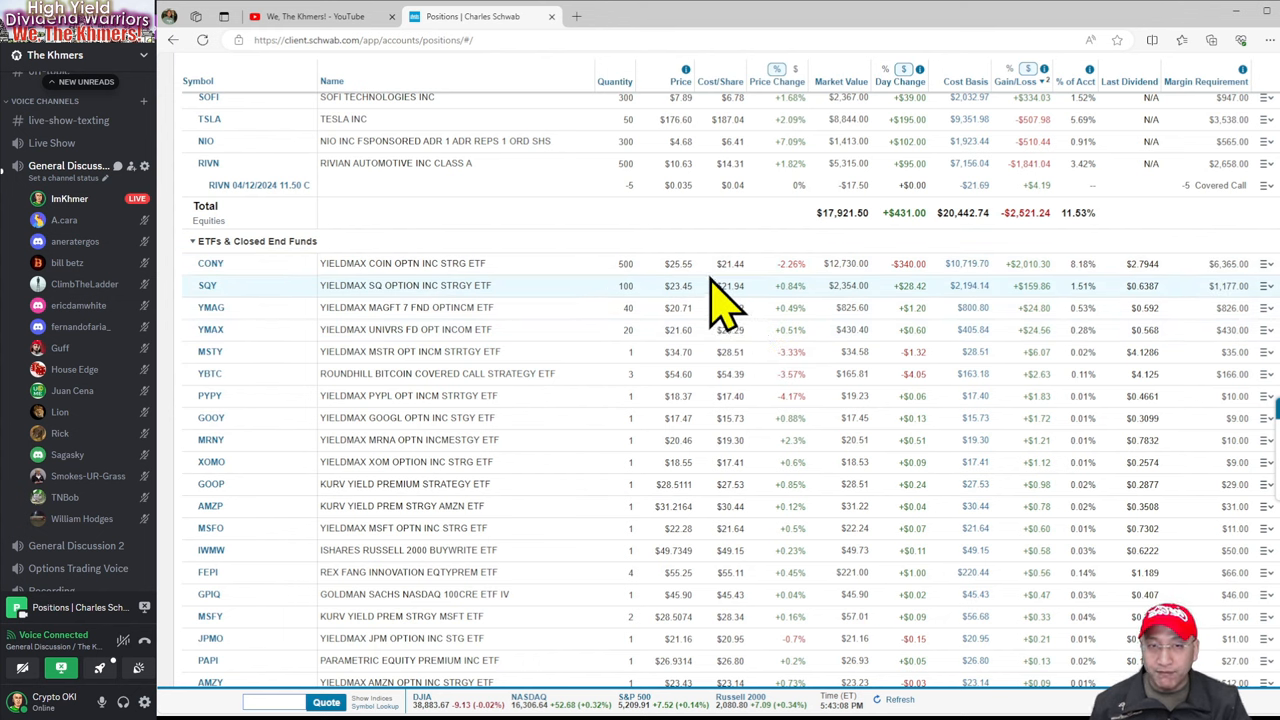
scroll(725, 300, "up", 2)
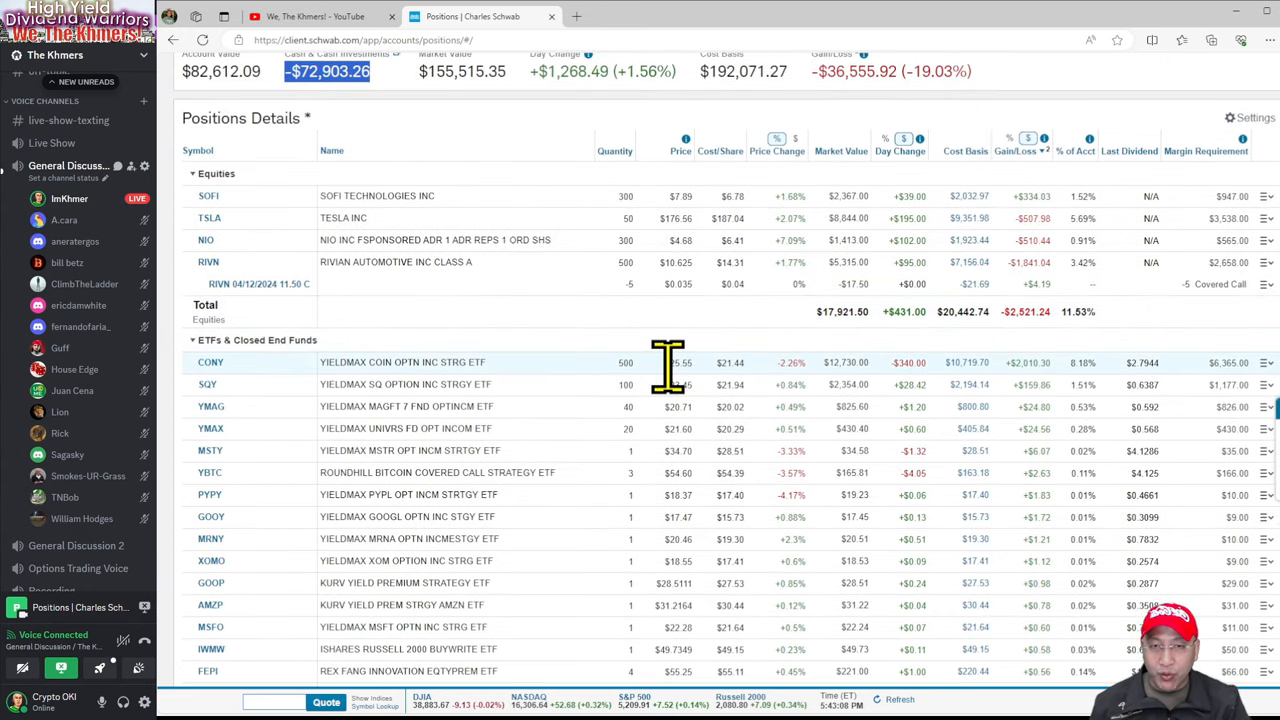
scroll(900, 420, "down", 2)
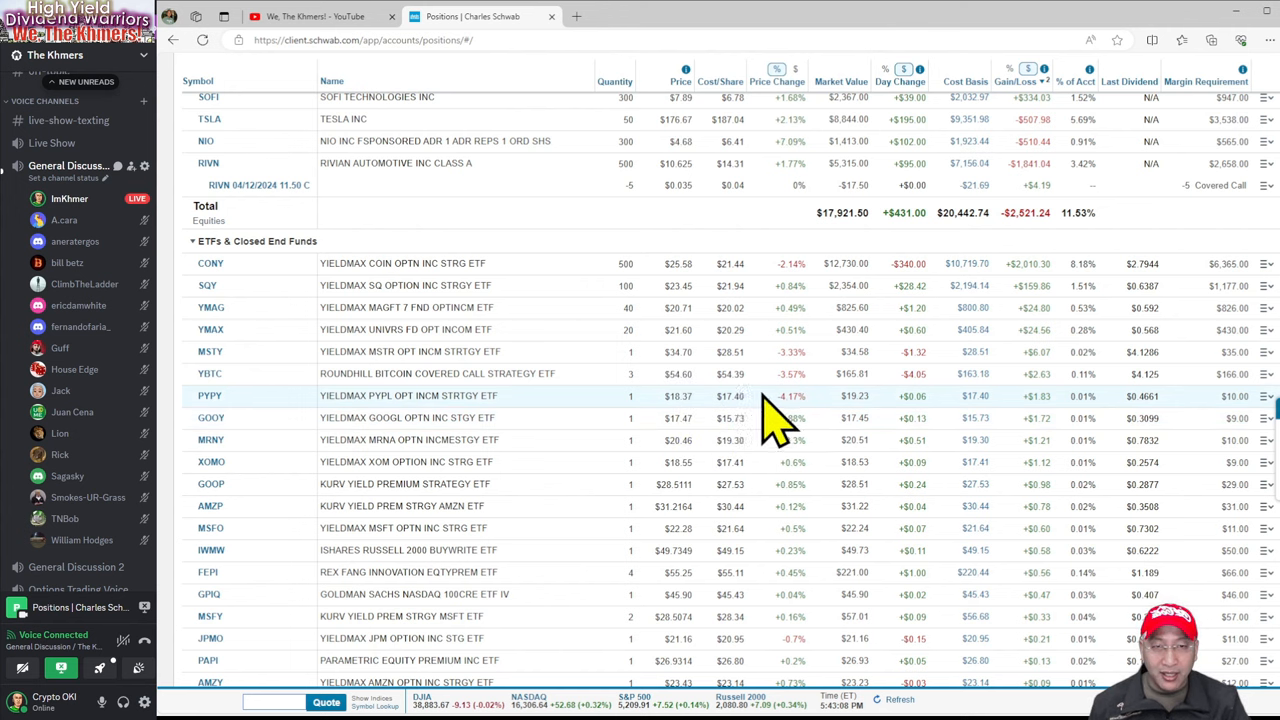
scroll(810, 460, "down", 3)
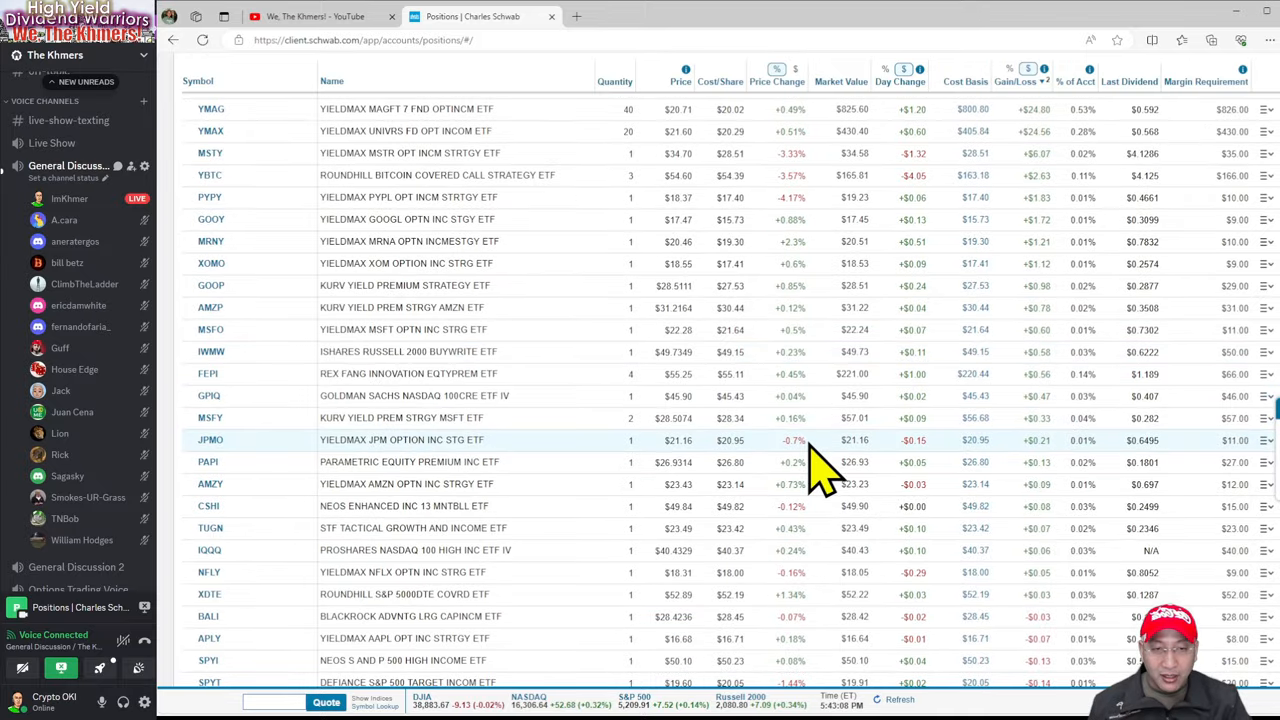
scroll(820, 470, "down", 3)
scroll(820, 470, "down", 3)
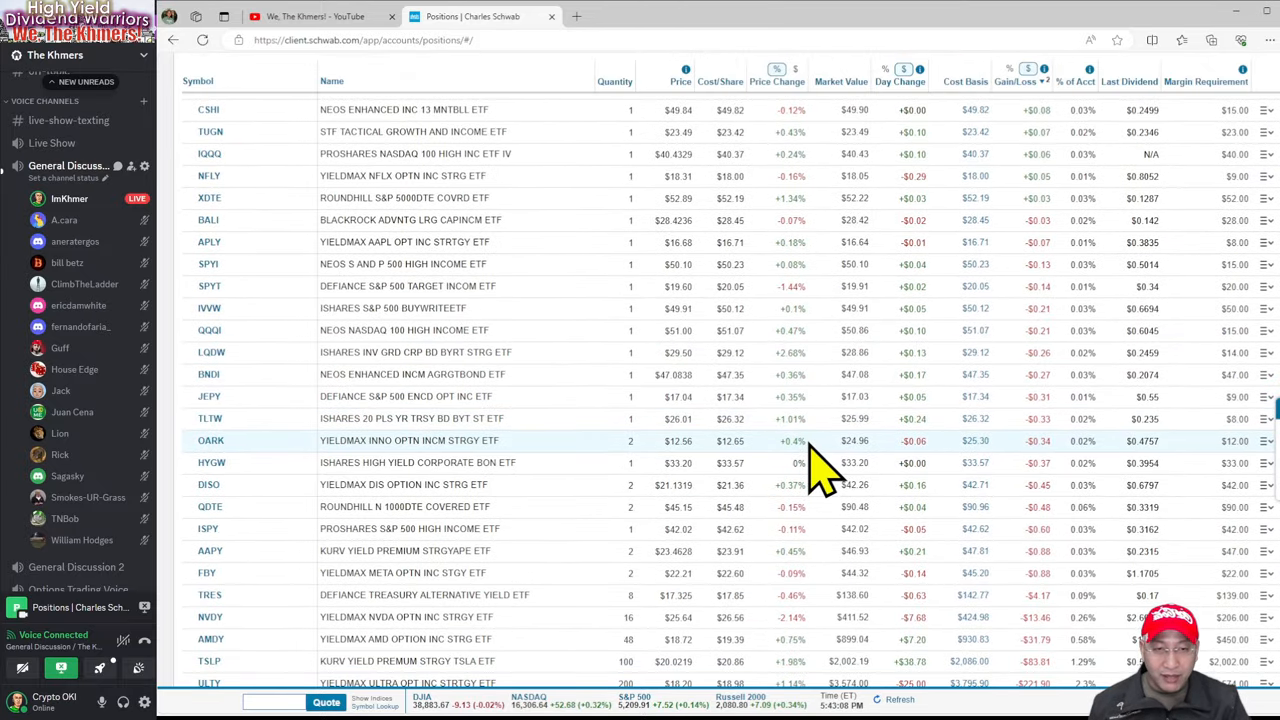
scroll(820, 470, "down", 3)
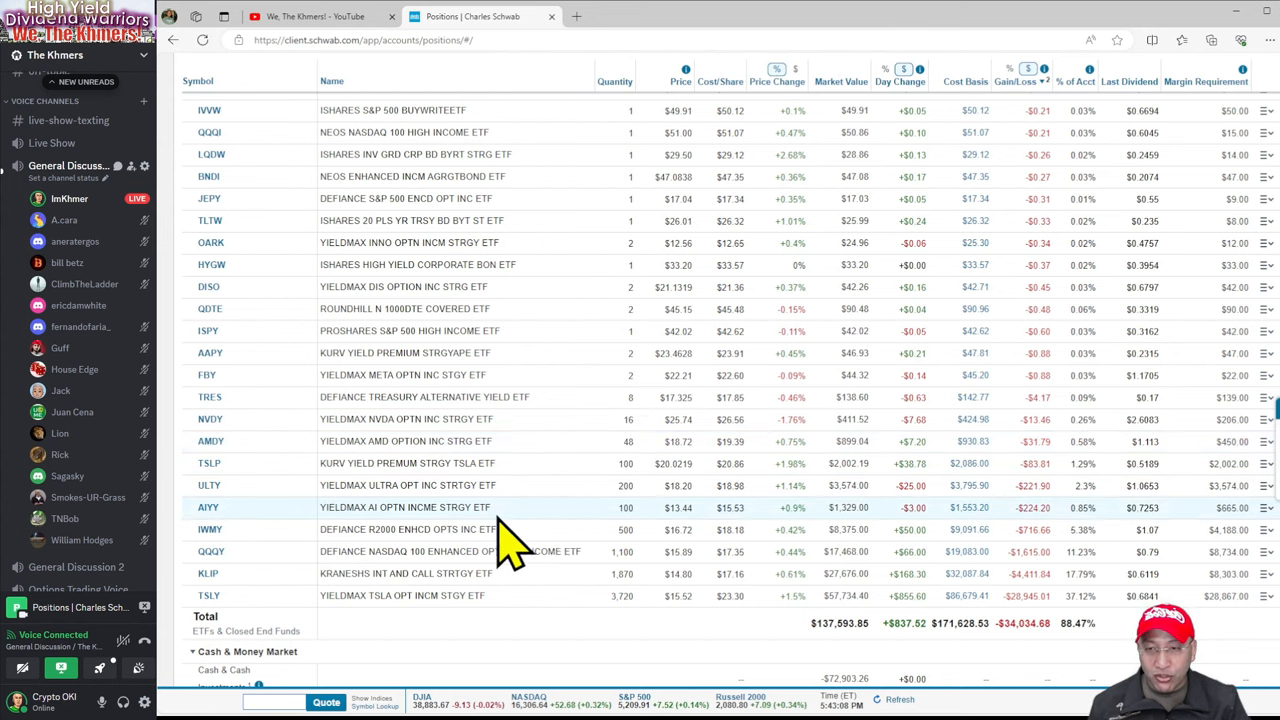
scroll(655, 480, "up", 5)
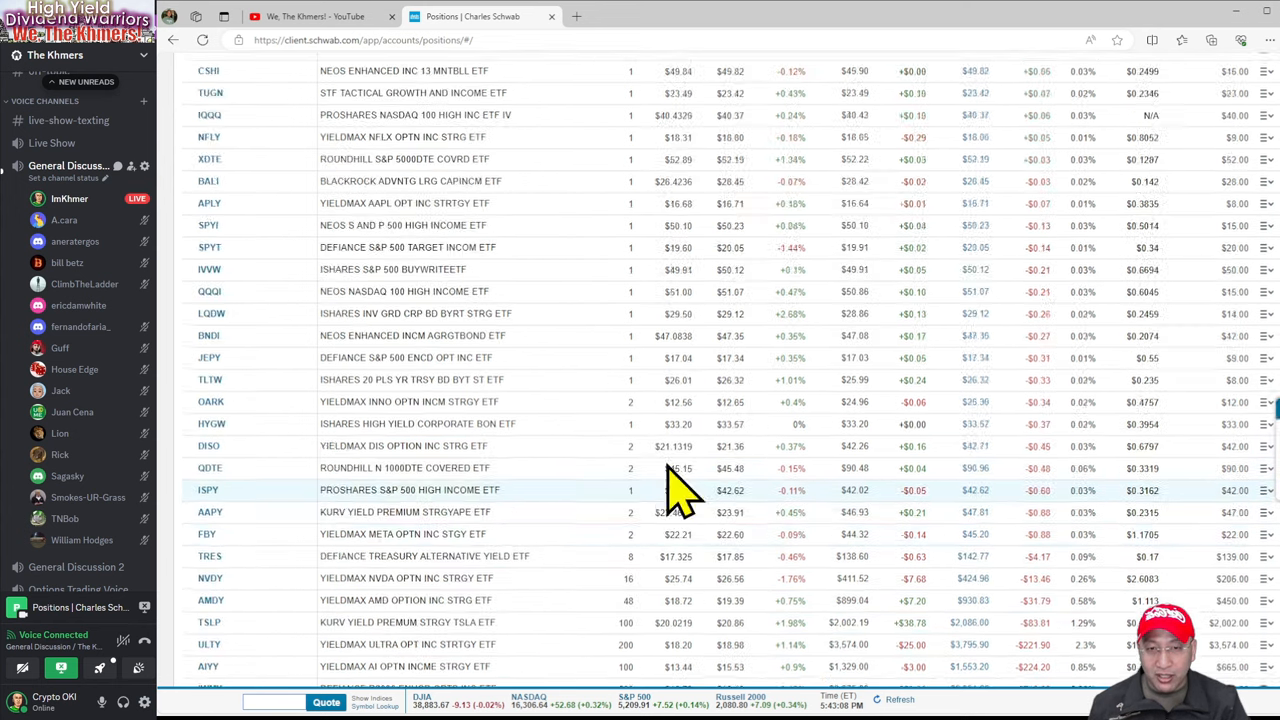
scroll(655, 480, "up", 5)
scroll(655, 480, "up", 3)
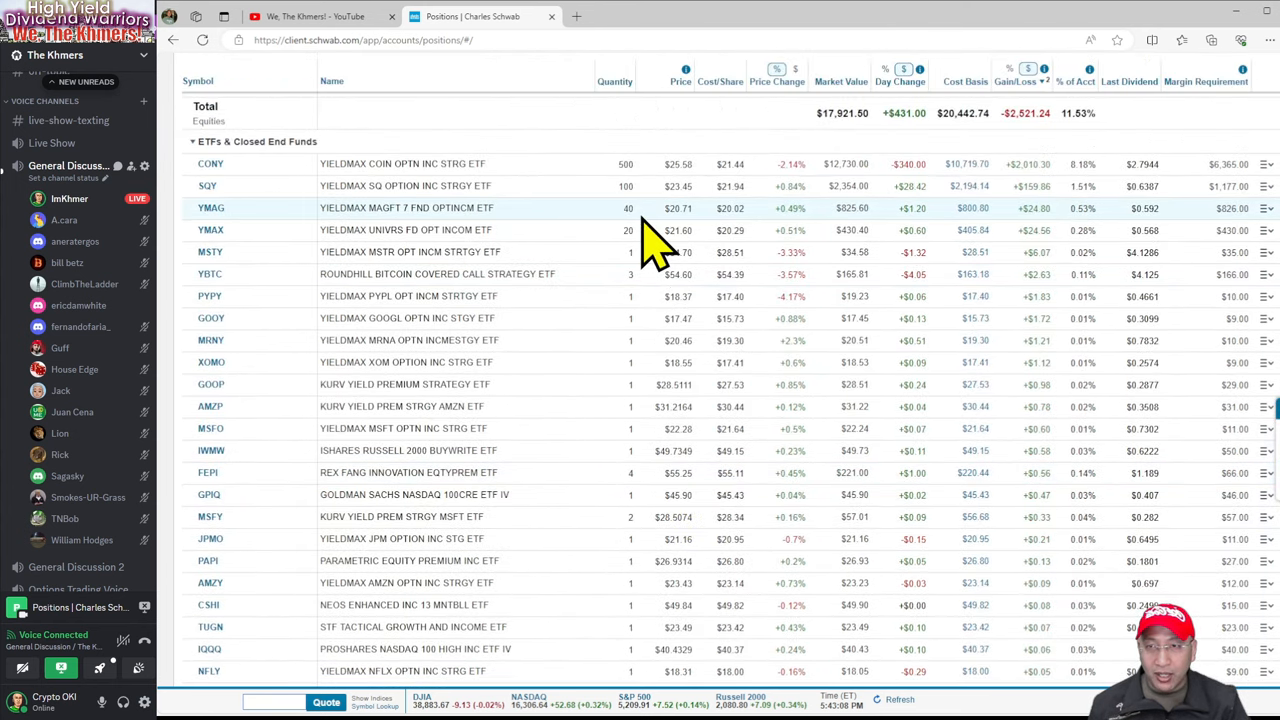
scroll(640, 470, "down", 5)
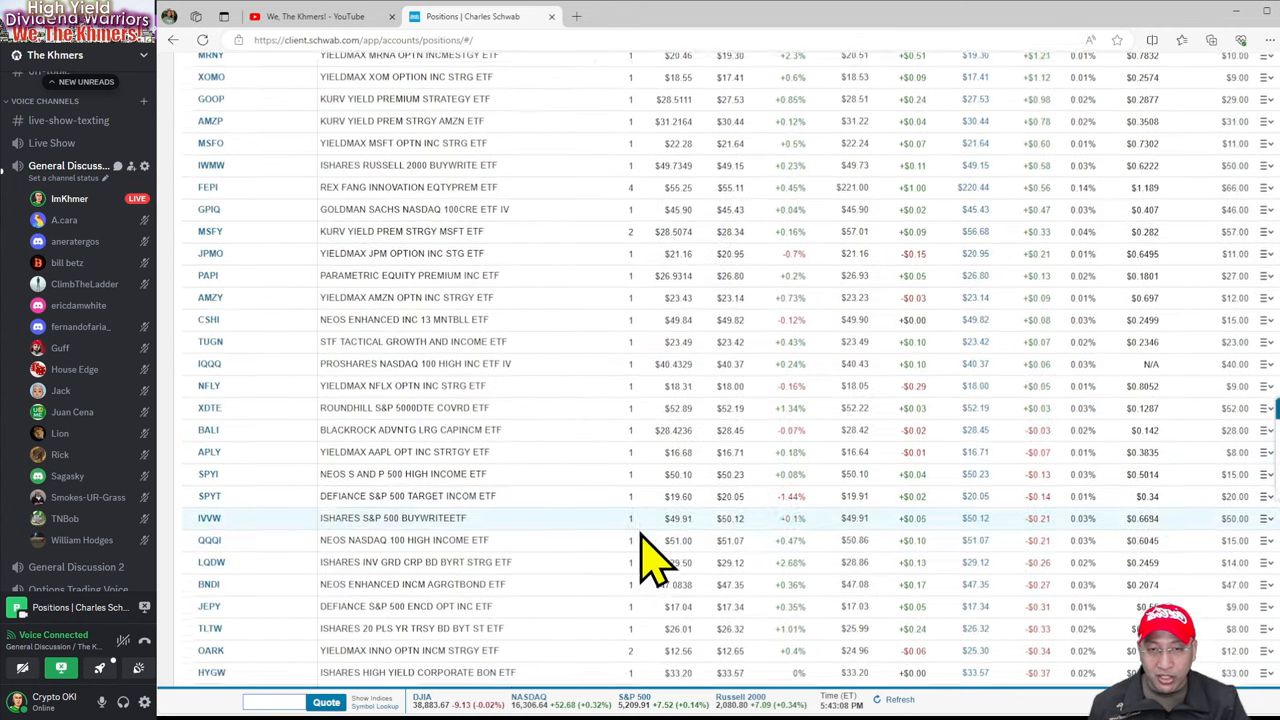
scroll(640, 480, "down", 5)
scroll(640, 490, "down", 5)
scroll(650, 540, "up", 3)
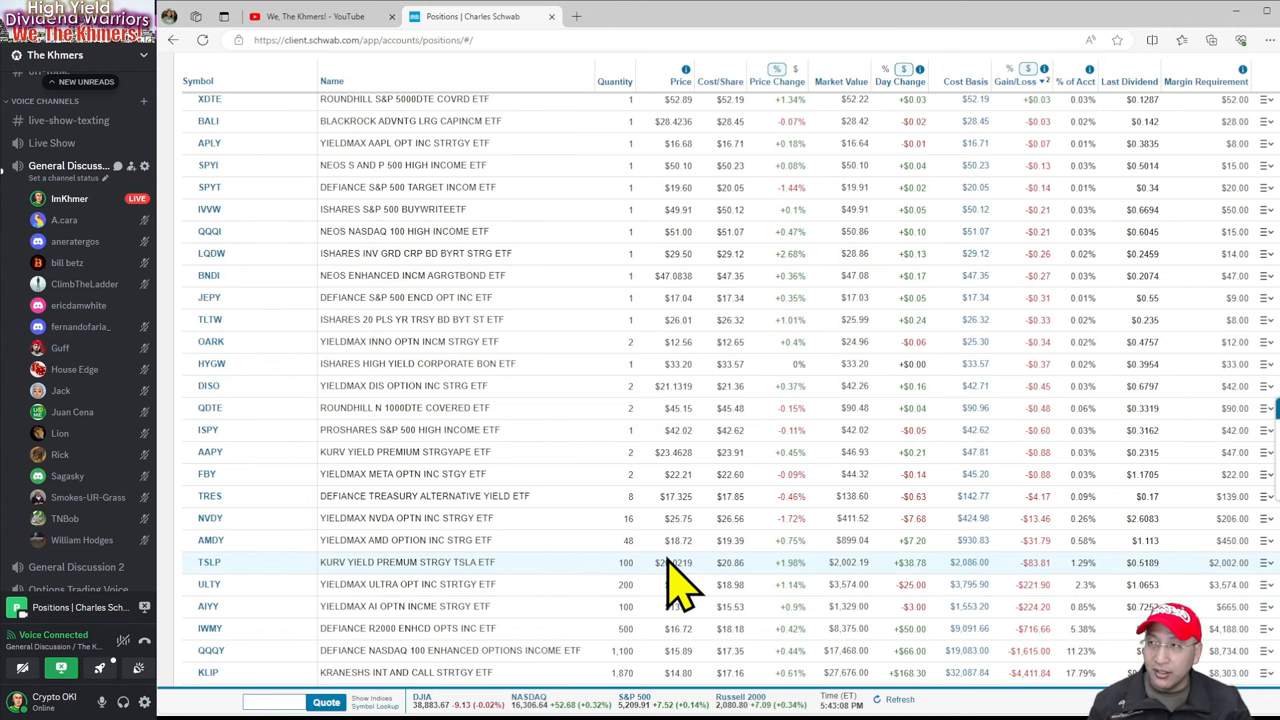
scroll(668, 580, "up", 3)
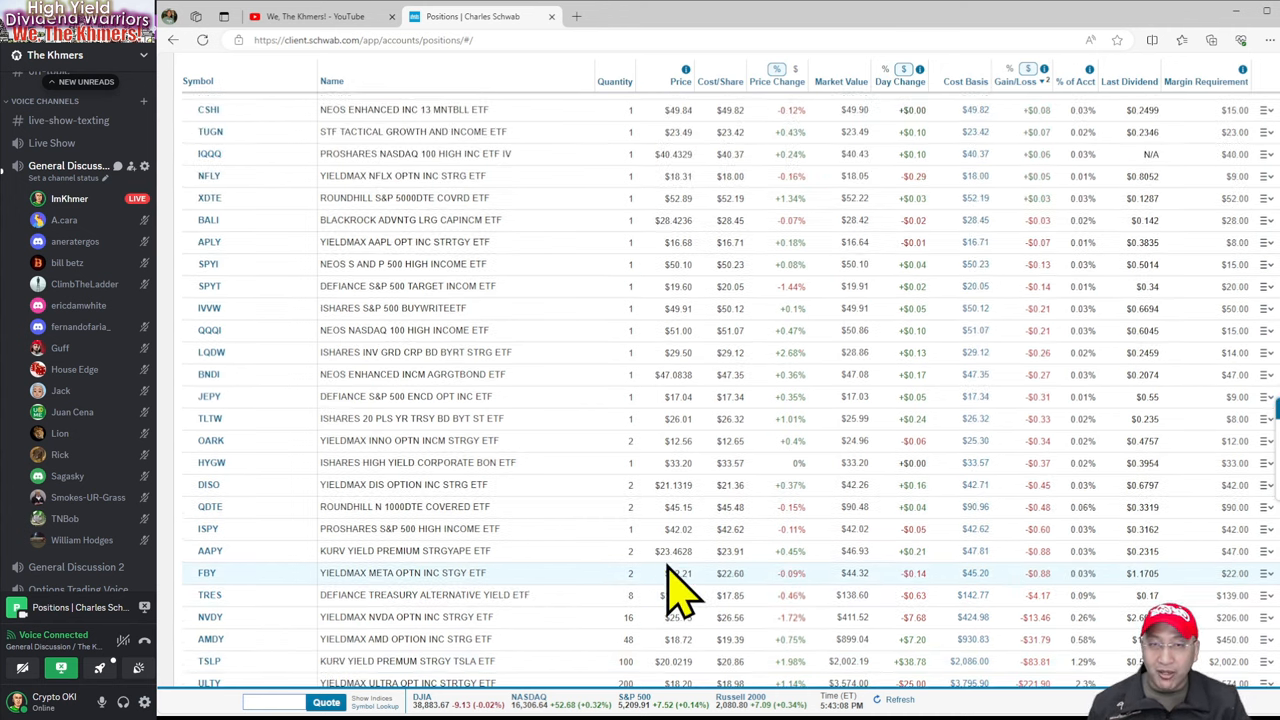
scroll(668, 580, "up", 3)
scroll(668, 580, "up", 3)
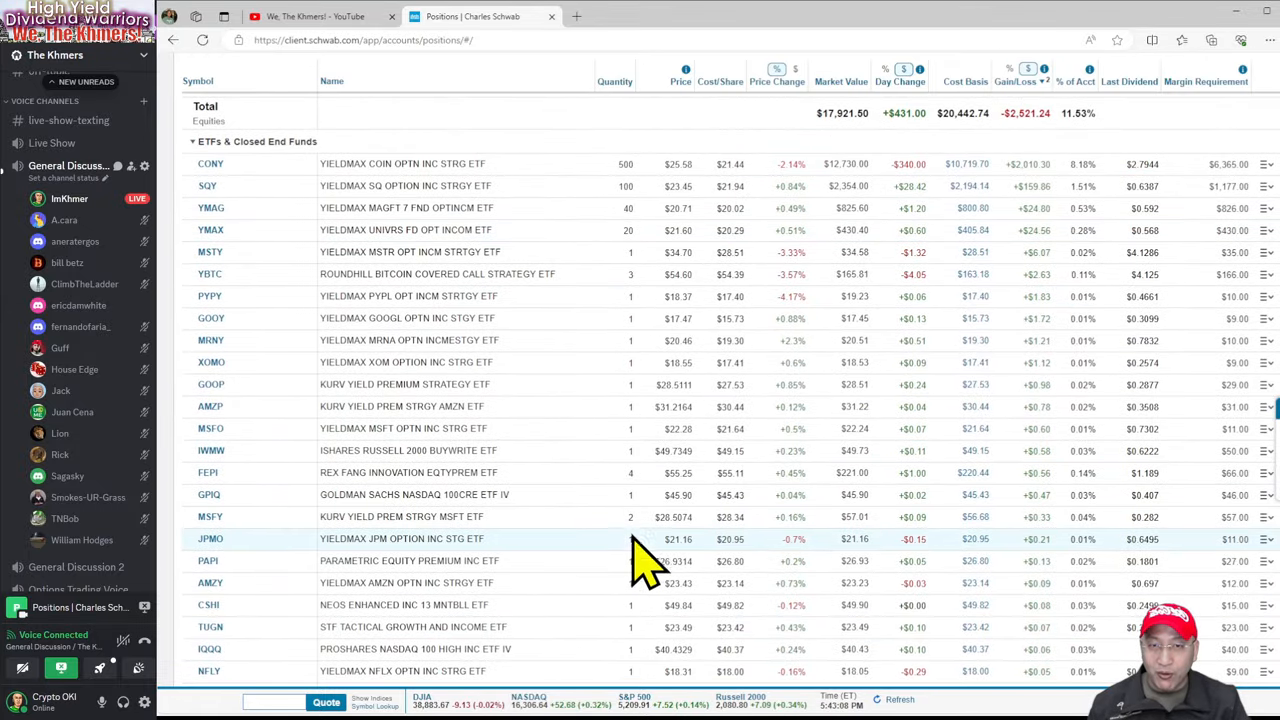
scroll(640, 560, "down", 3)
scroll(645, 600, "down", 3)
scroll(650, 625, "down", 5)
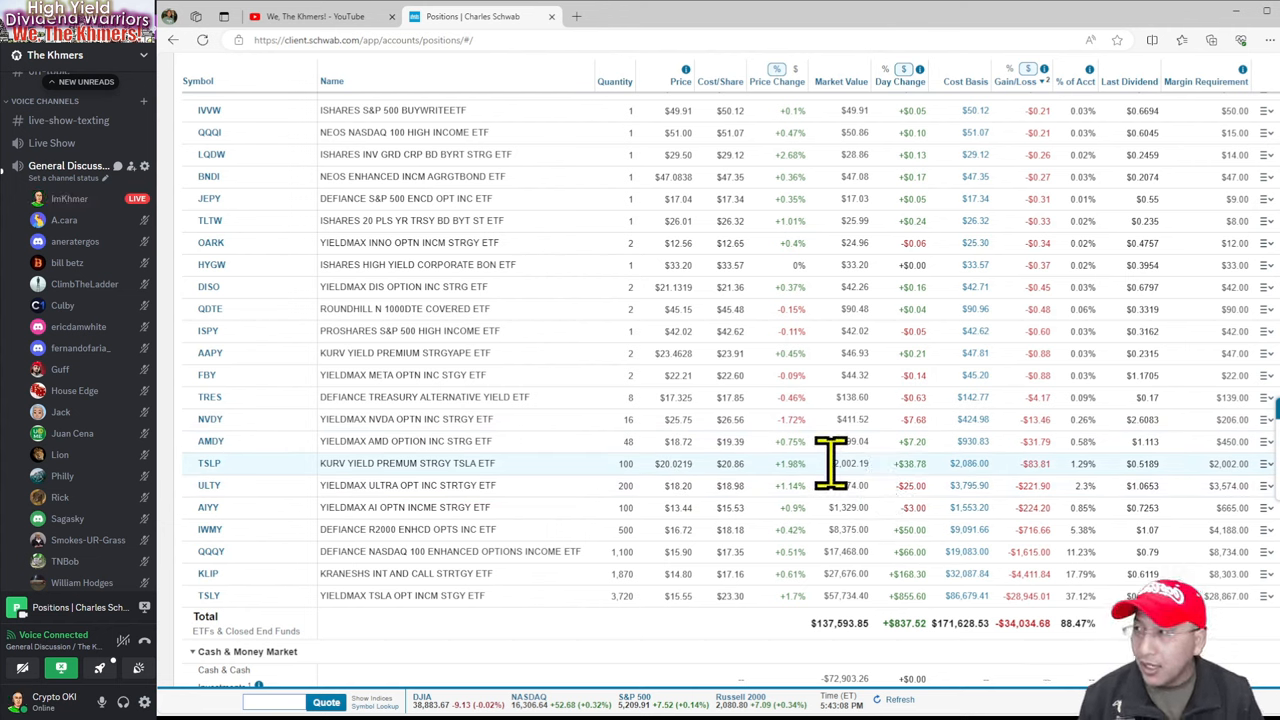
scroll(830, 463, "up", 10)
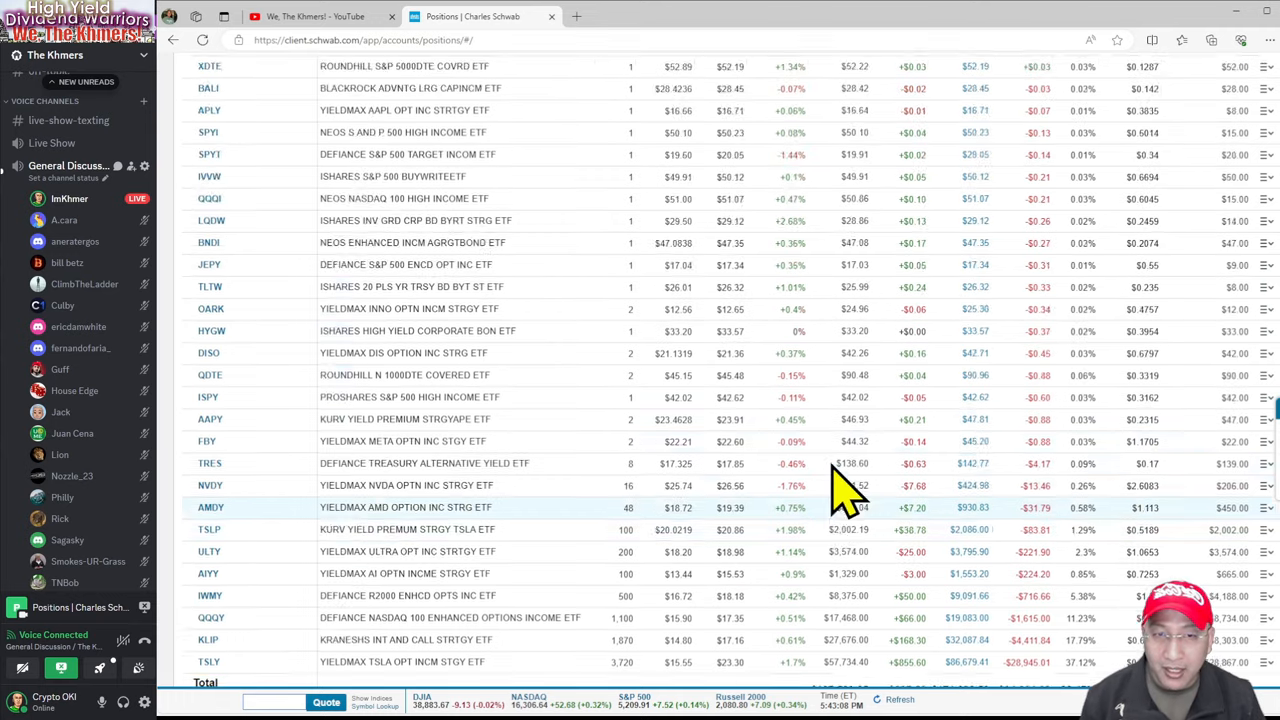
scroll(840, 470, "up", 5)
scroll(850, 490, "up", 5)
scroll(850, 490, "up", 5)
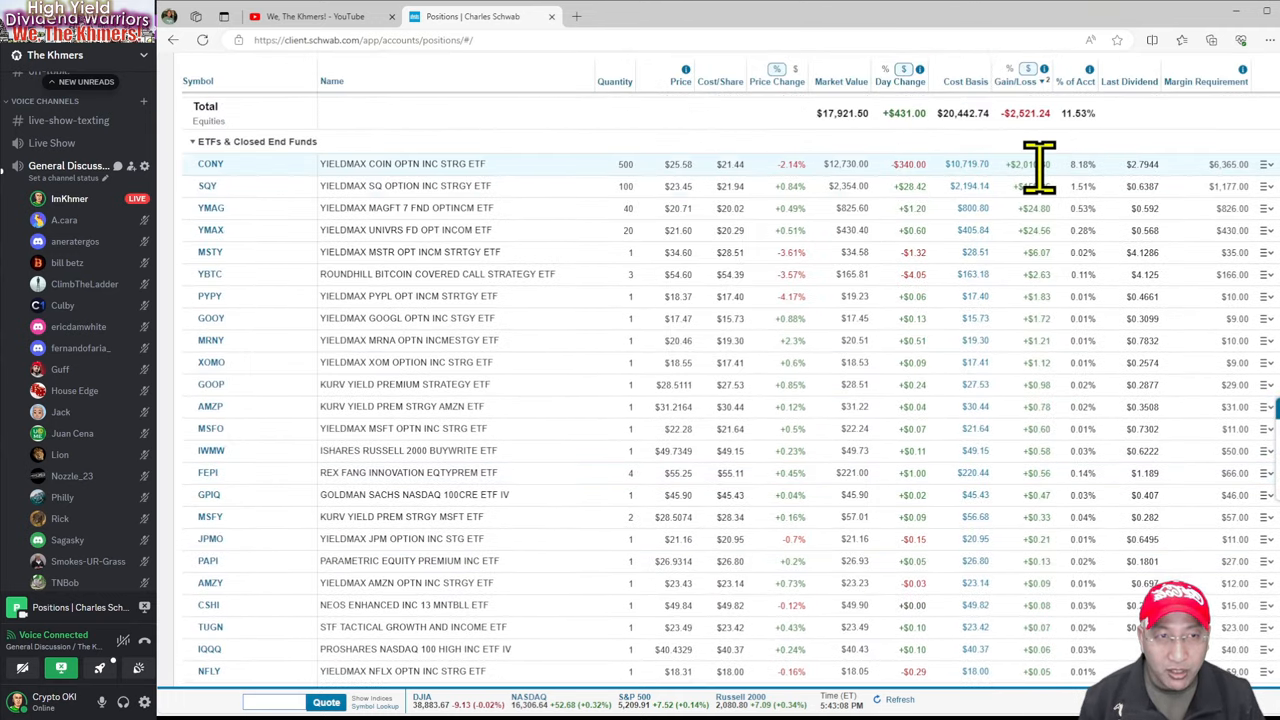
scroll(1030, 600, "down", 5)
scroll(1030, 620, "down", 5)
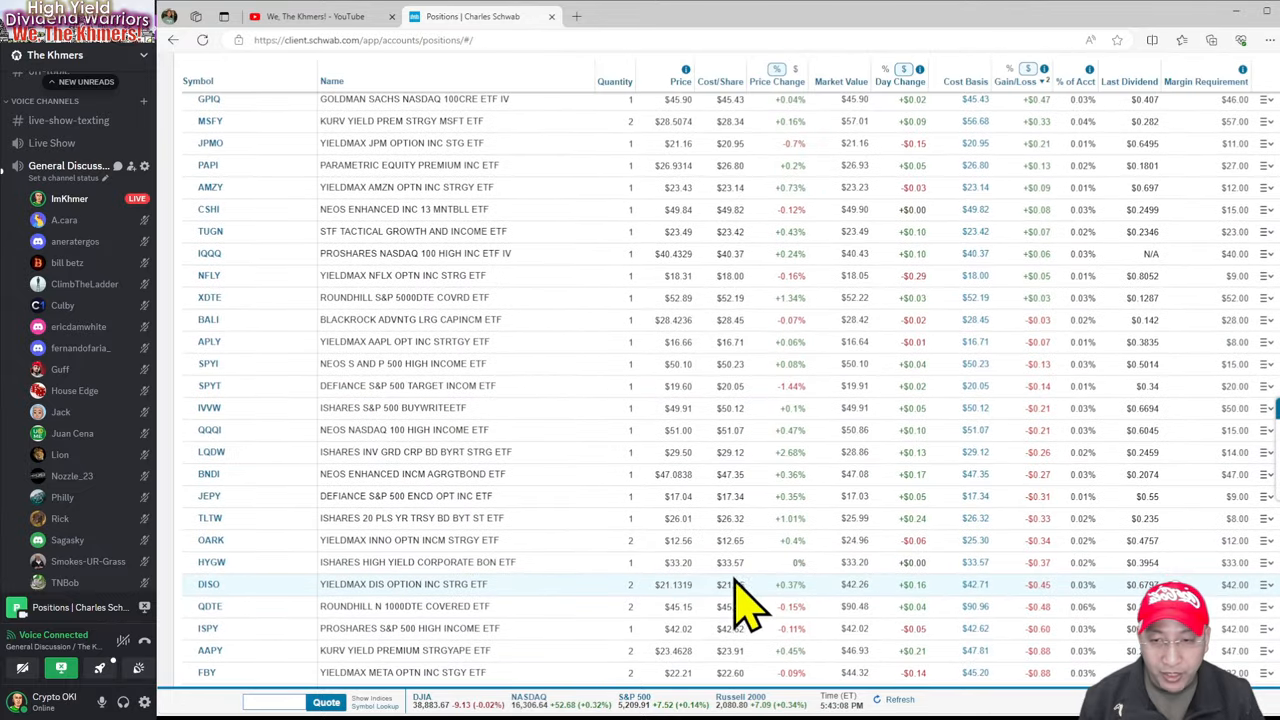
scroll(740, 600, "down", 5)
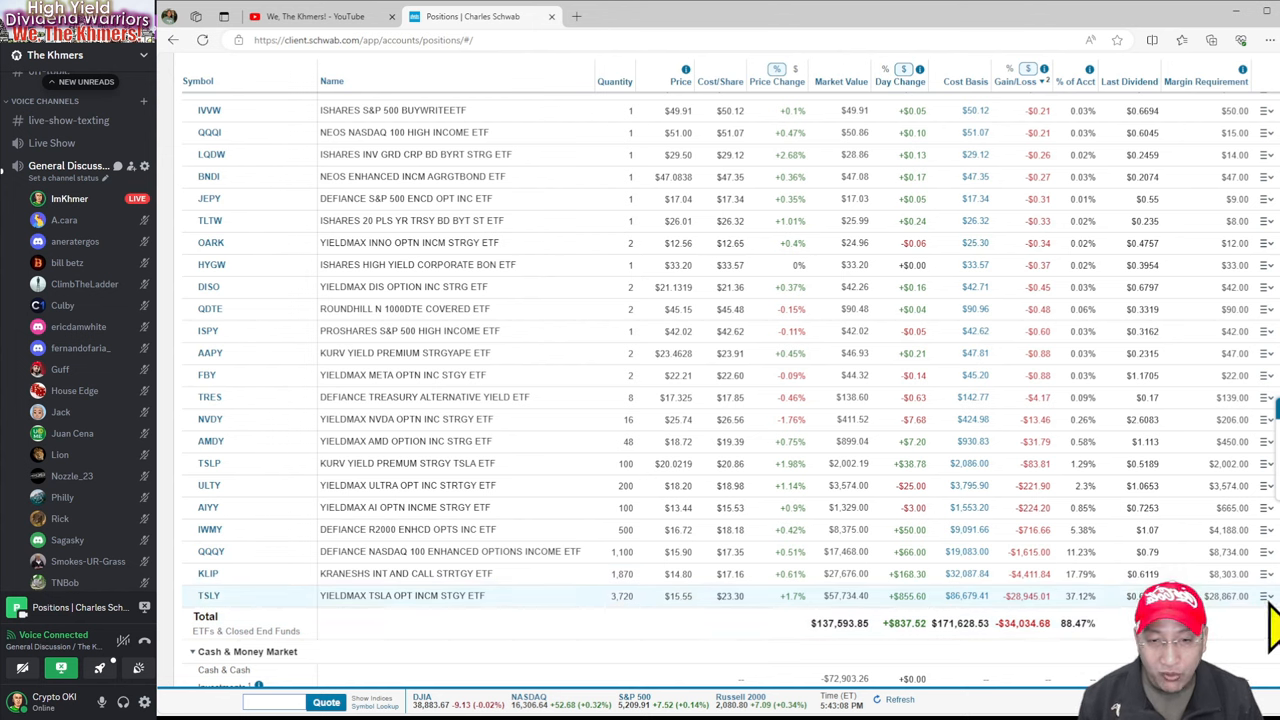
left_click(1268, 596)
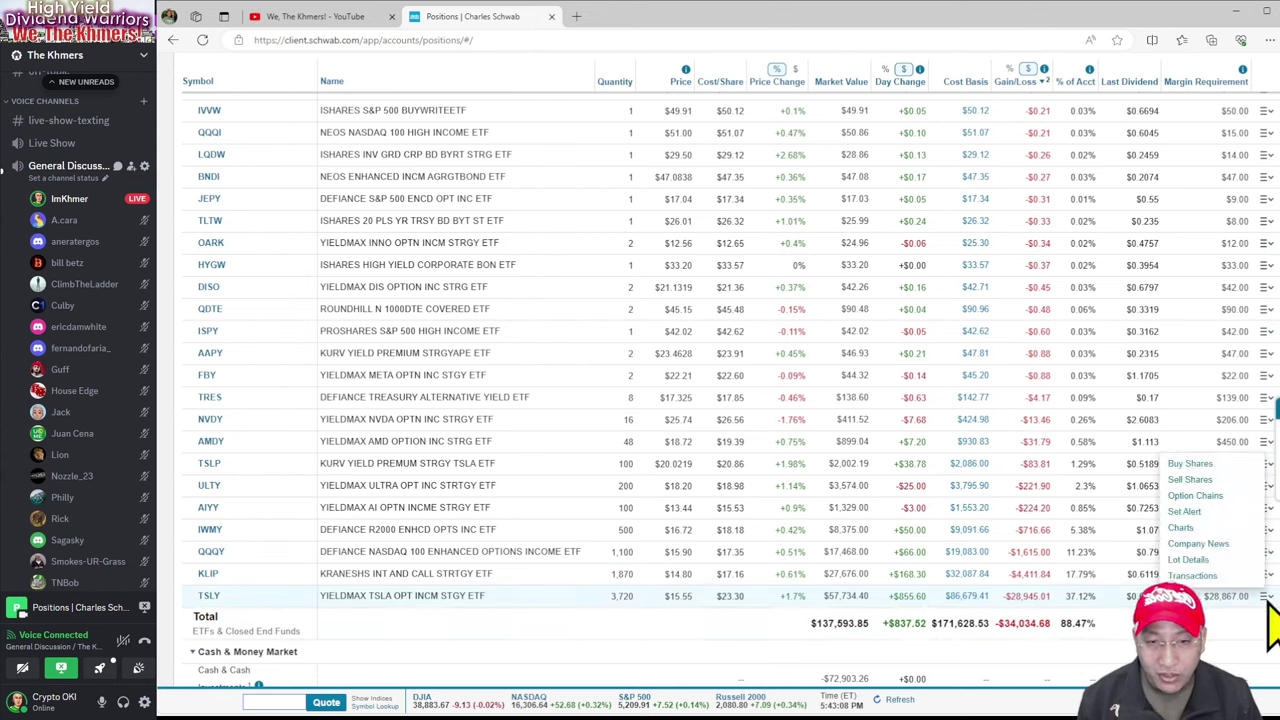
left_click(1188, 560)
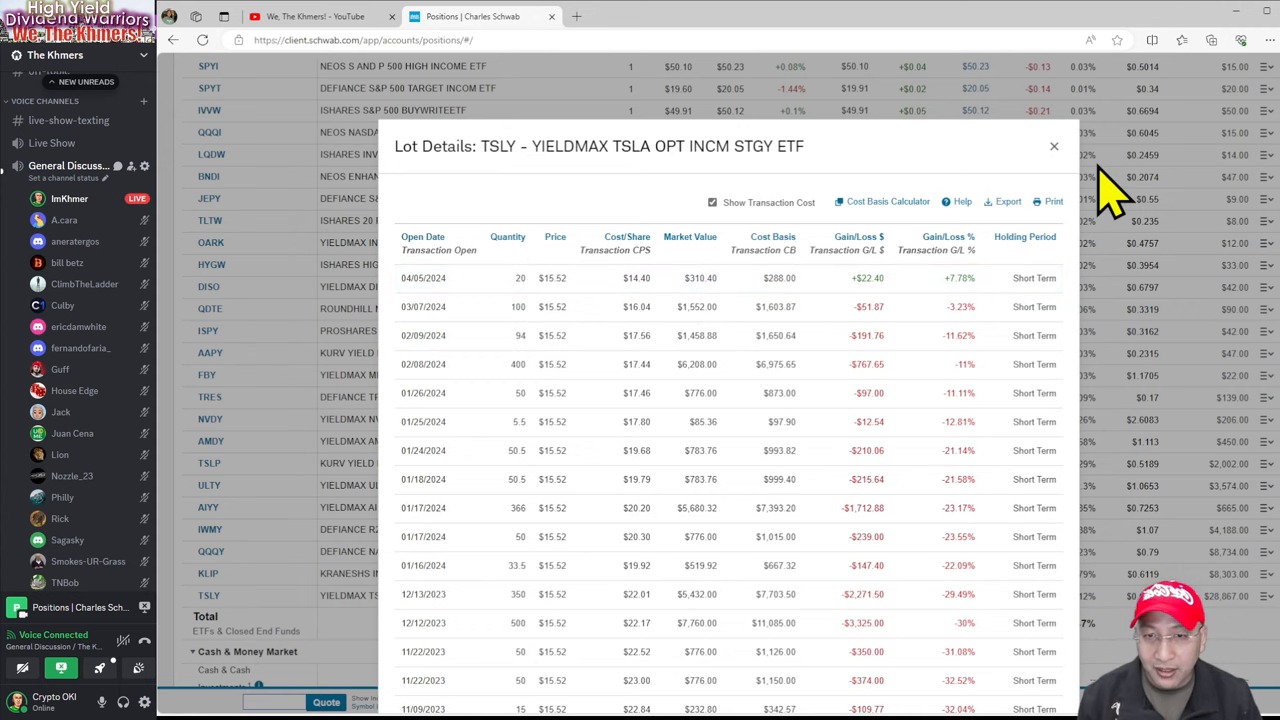
left_click(1055, 150)
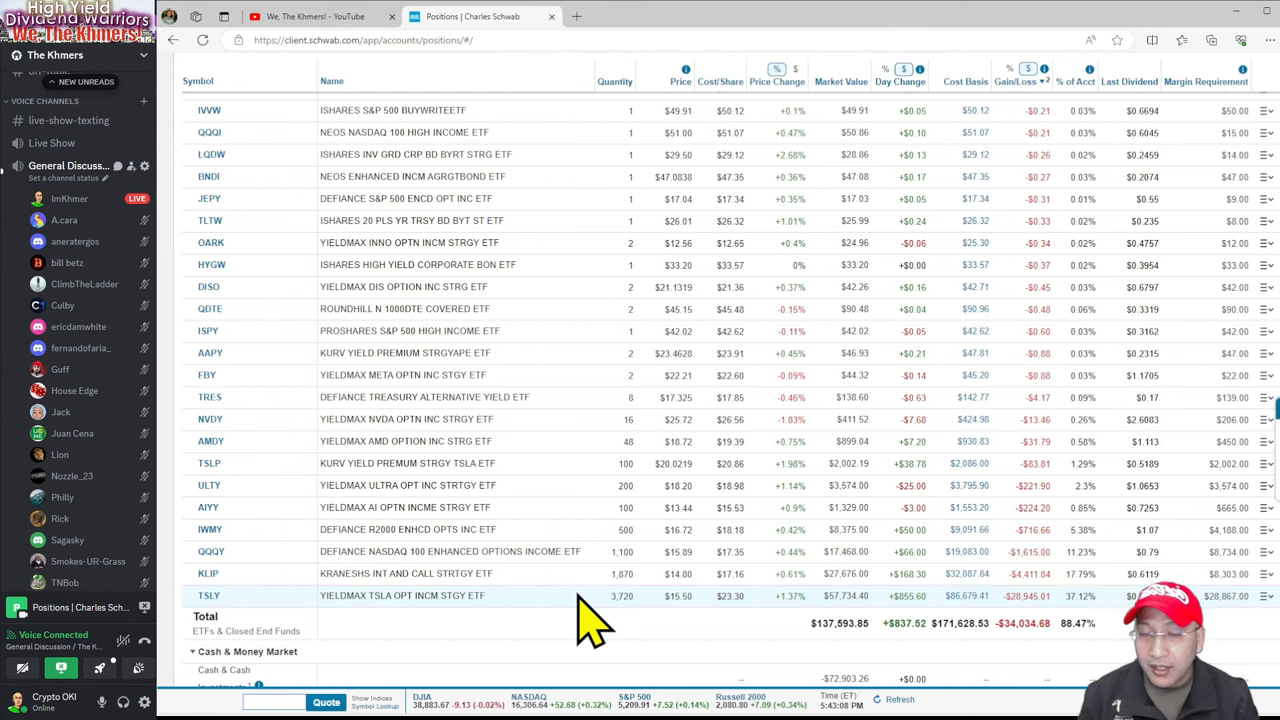
scroll(600, 480, "up", 10)
scroll(660, 470, "up", 10)
scroll(670, 475, "up", 8)
scroll(670, 475, "up", 1)
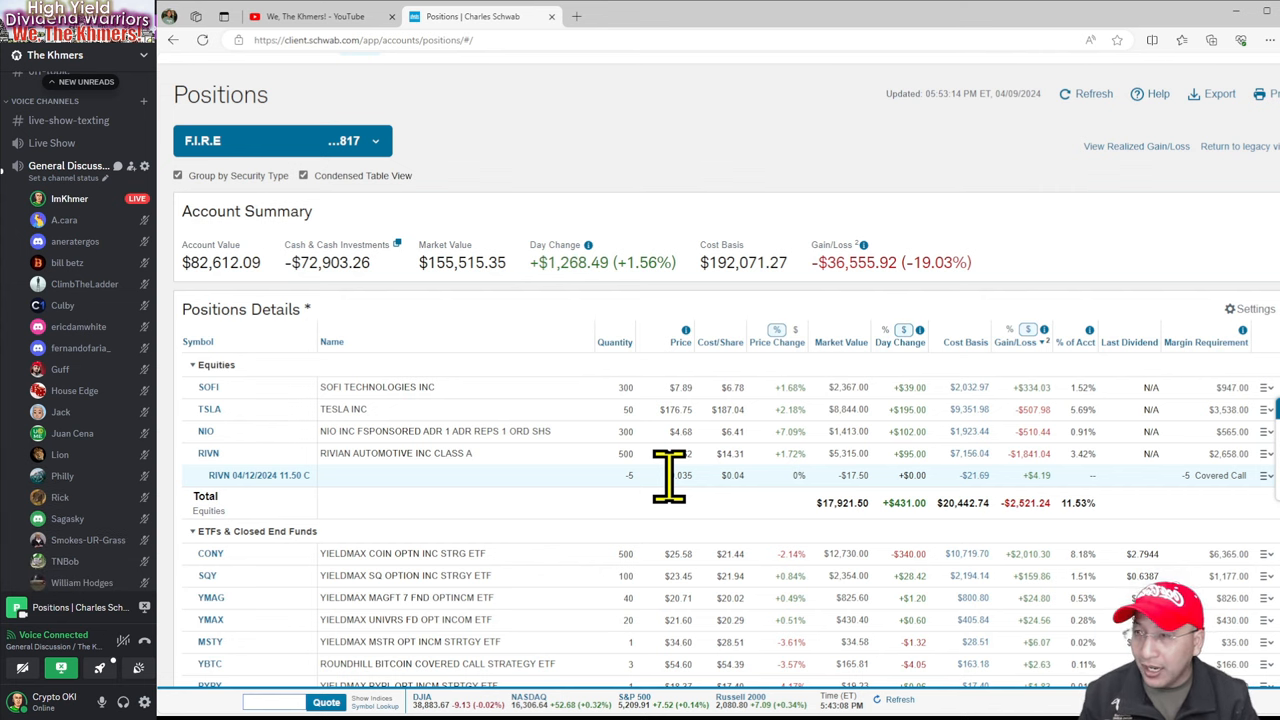
scroll(670, 475, "up", 2)
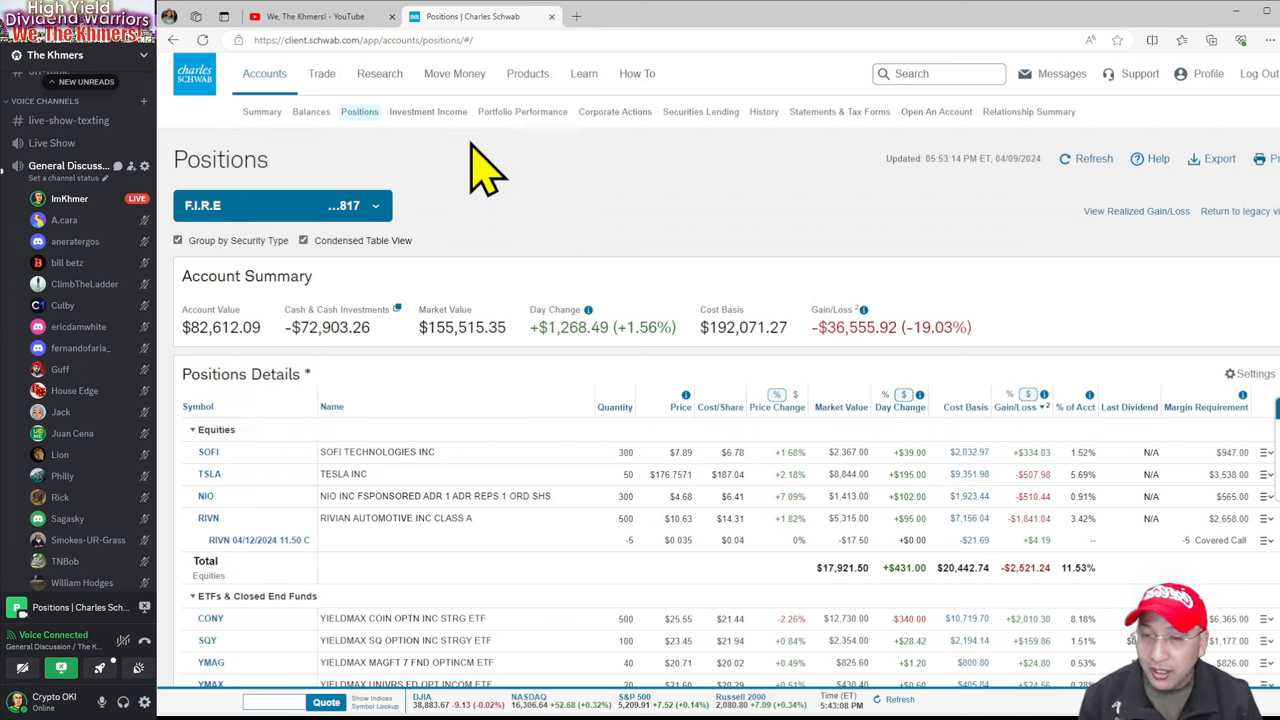
Step: Switch from the positions list to the Investment Income overview
left_click(428, 111)
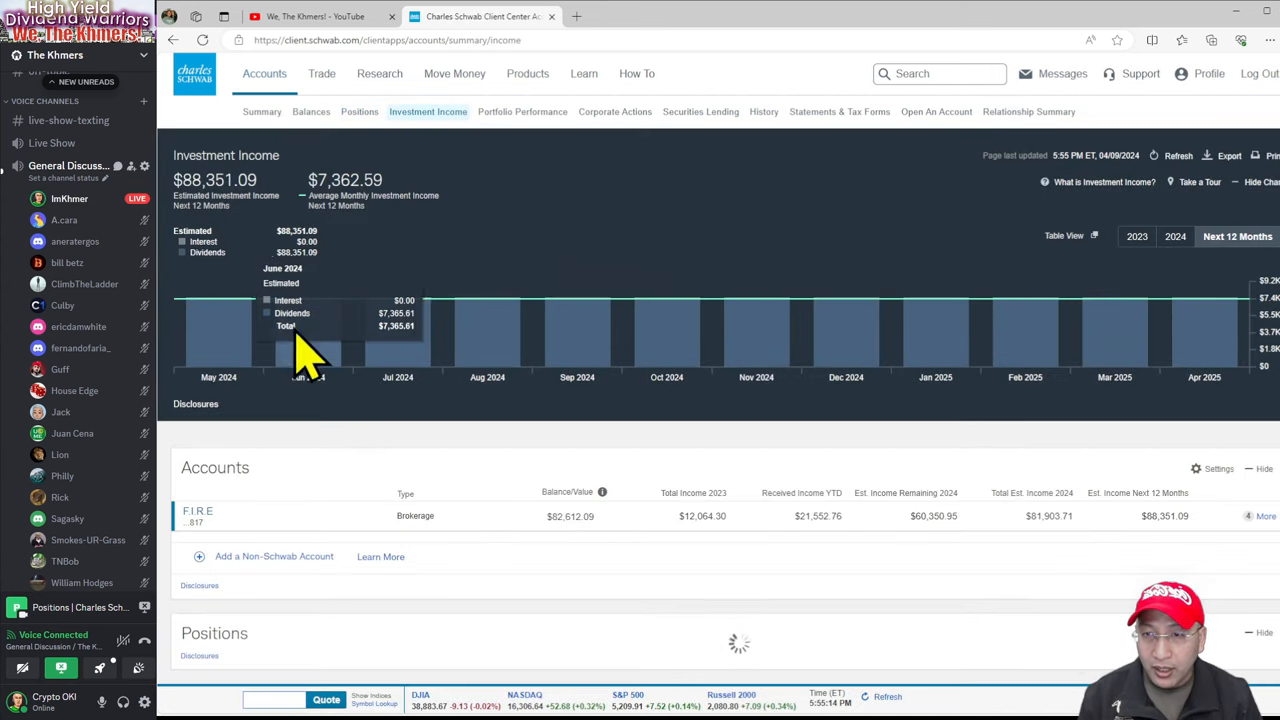
Step: View the 2023 income figures, then the 2024 estimate of $81,903.71
left_click(1137, 236)
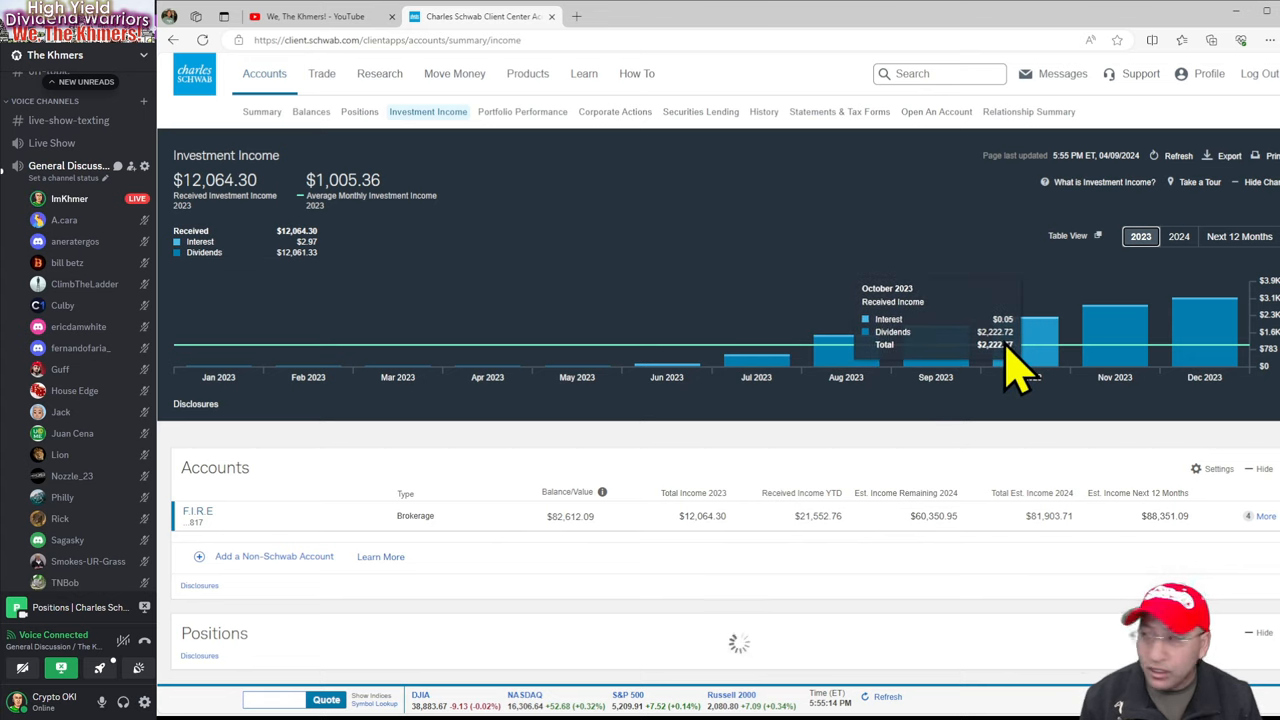
mouse_move(1215, 335)
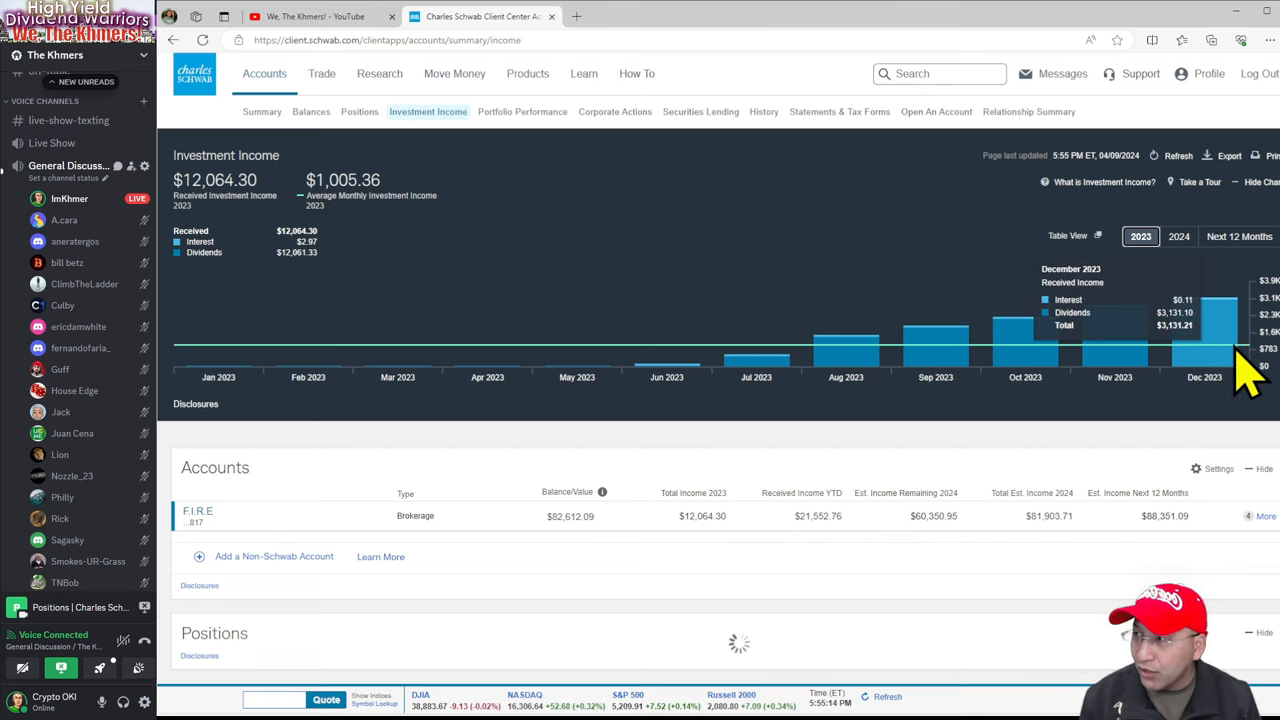
left_click(1179, 236)
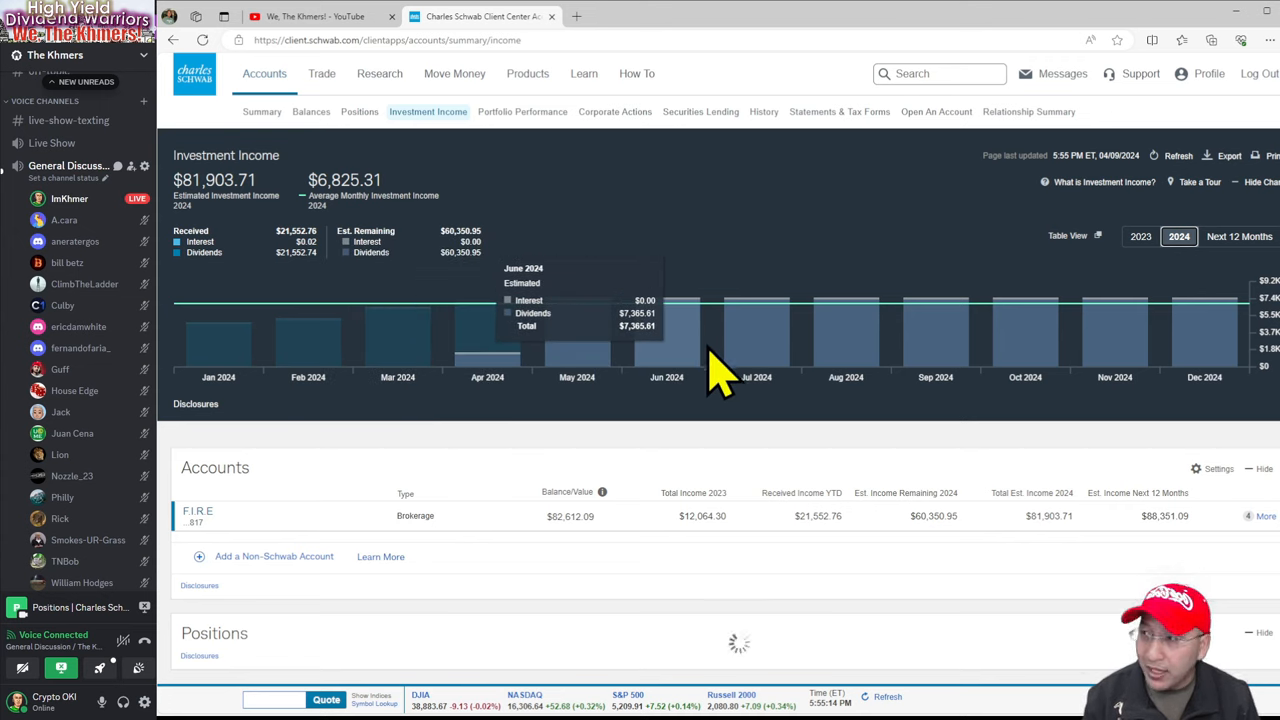
mouse_move(666, 330)
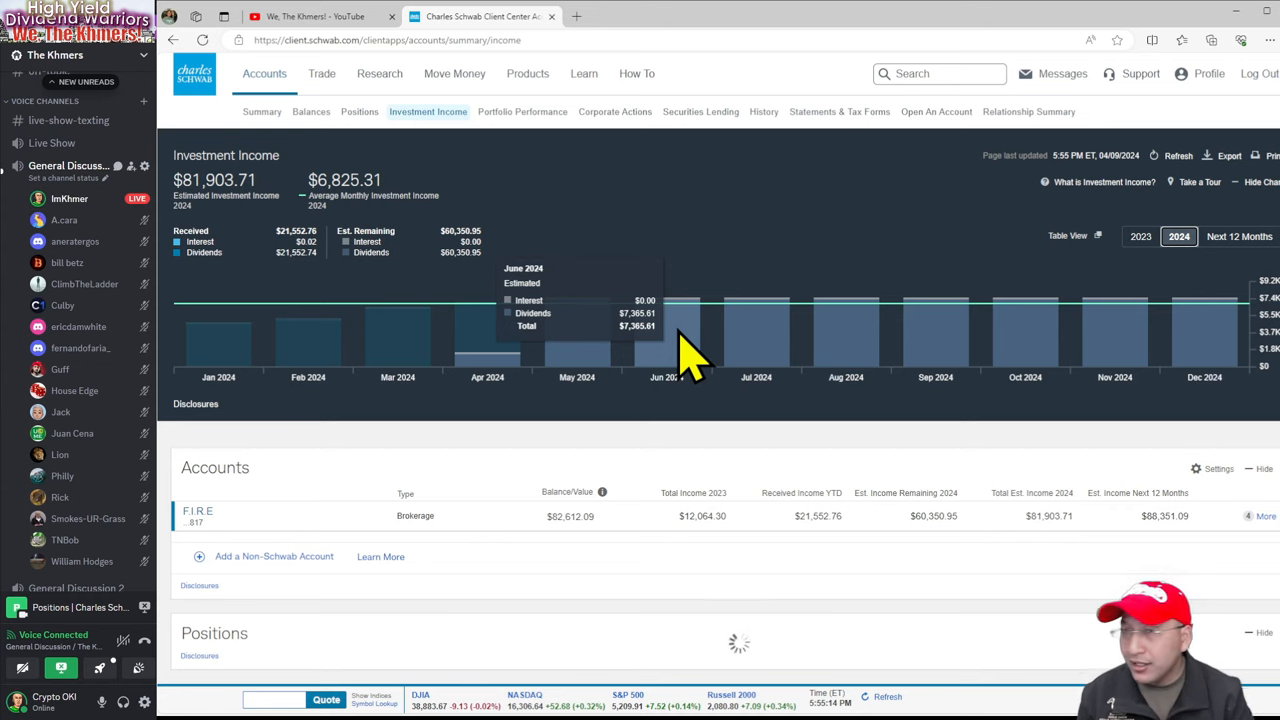
Step: Return to the We, The Khmers! channel and expand all 36 remaining subscriptions
left_click(315, 16)
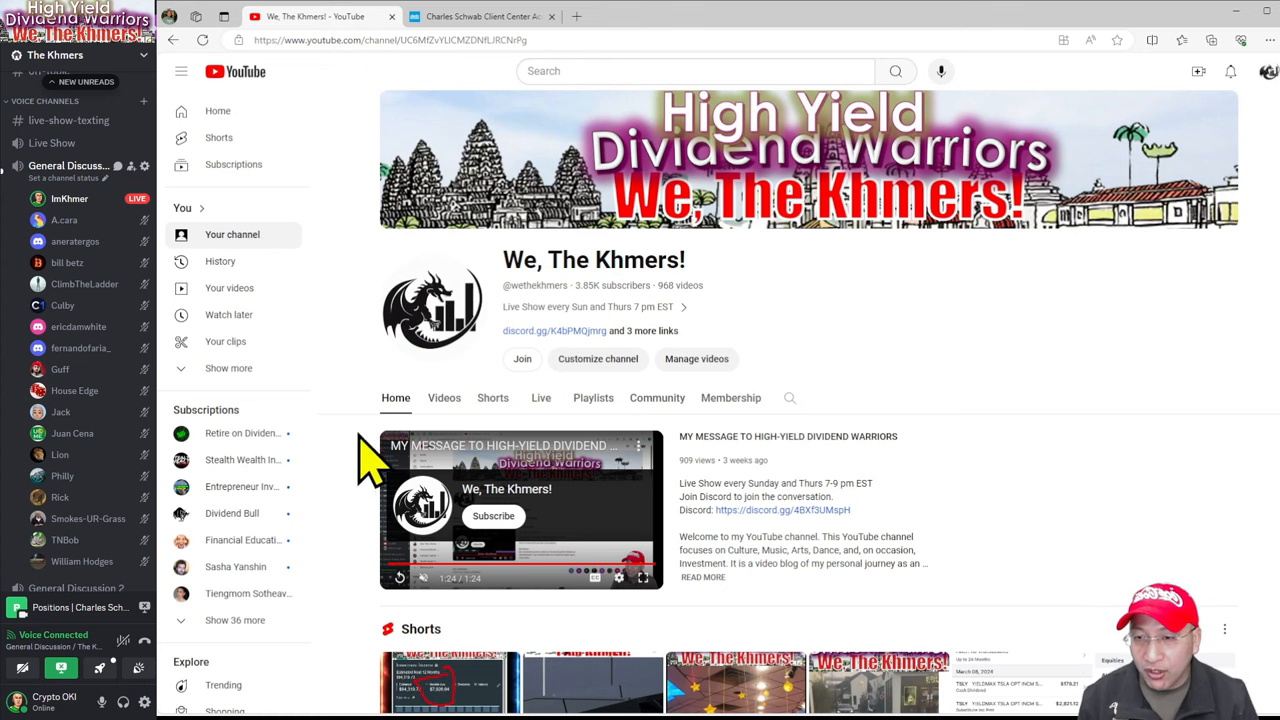
left_click(235, 620)
scroll(300, 520, "down", 3)
scroll(300, 530, "down", 1)
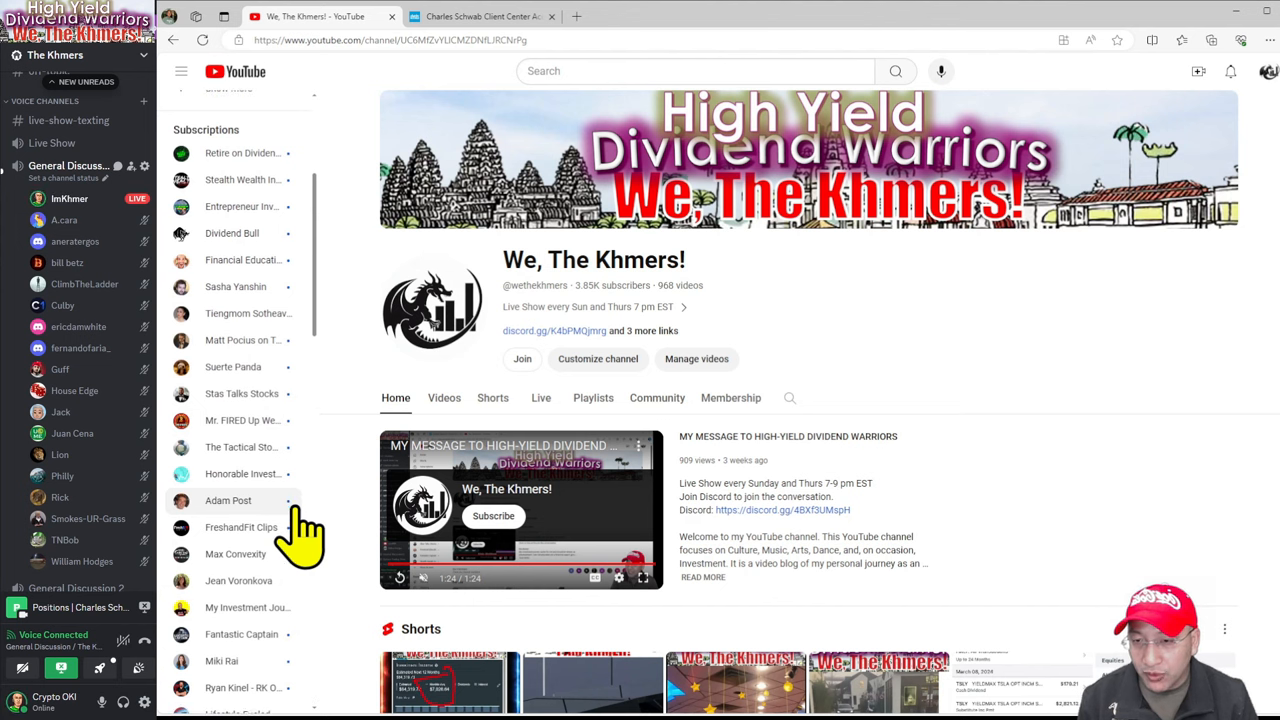
scroll(303, 530, "down", 4)
scroll(303, 530, "down", 4)
scroll(303, 530, "down", 2)
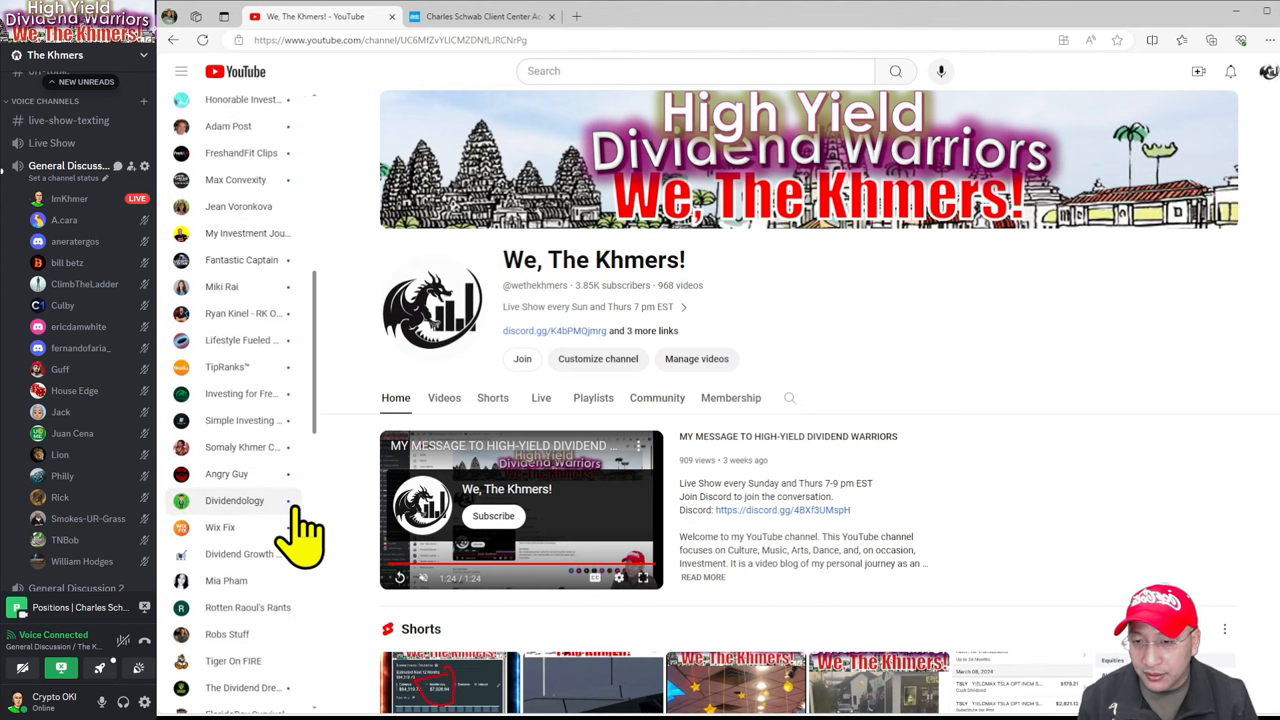
scroll(303, 530, "up", 2)
scroll(303, 530, "up", 2)
scroll(303, 530, "up", 2)
scroll(303, 530, "up", 1)
scroll(303, 530, "up", 2)
scroll(303, 530, "up", 2)
scroll(303, 530, "up", 1)
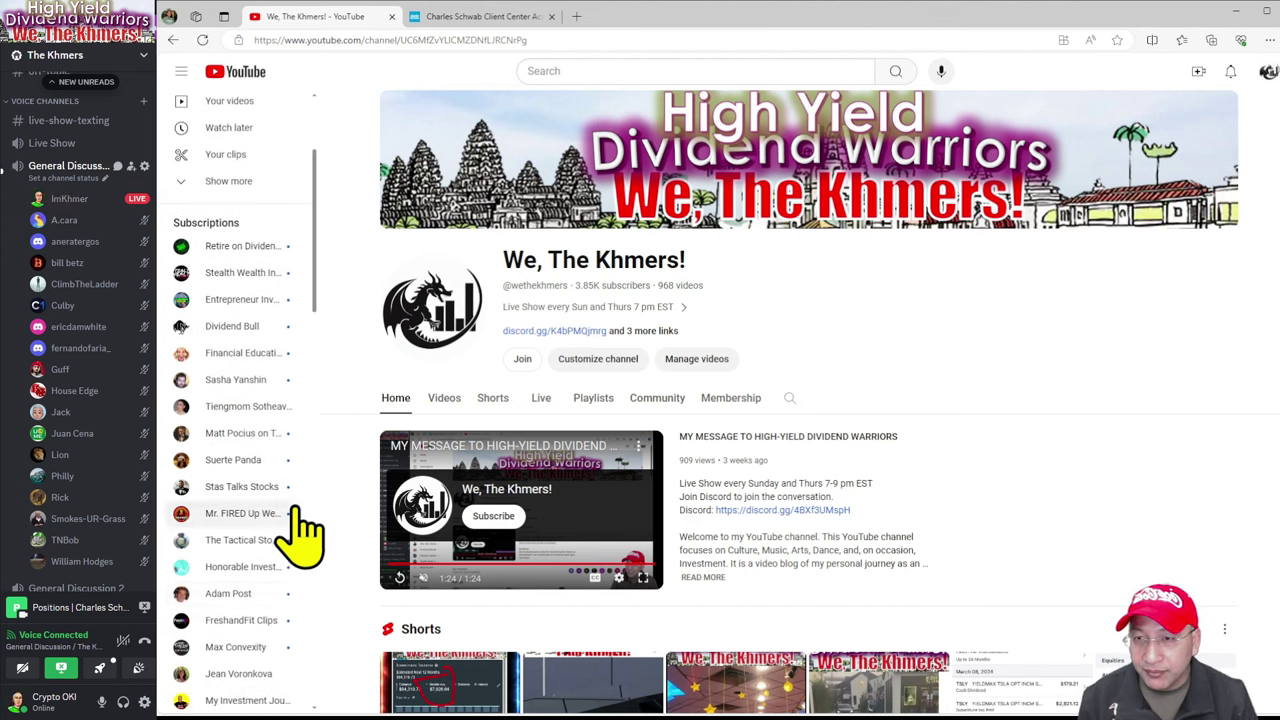
Step: Search YouTube for 'conventional investment'
left_click(578, 71)
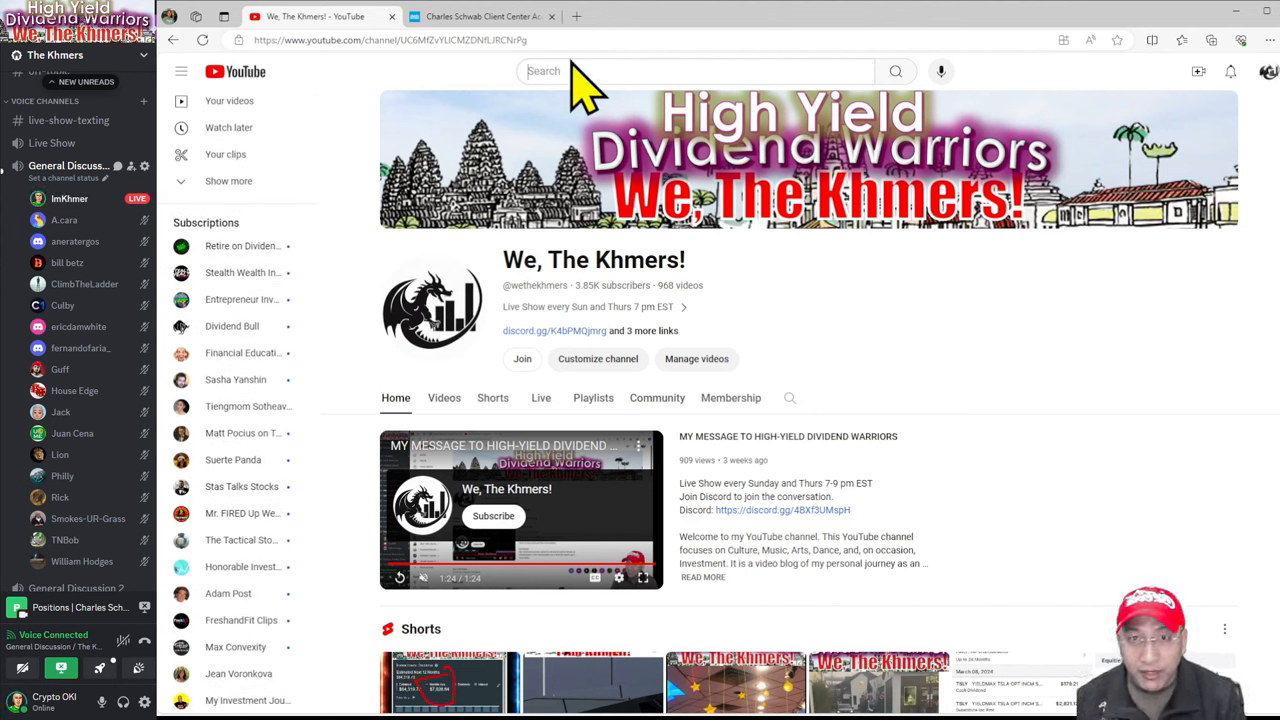
type("c")
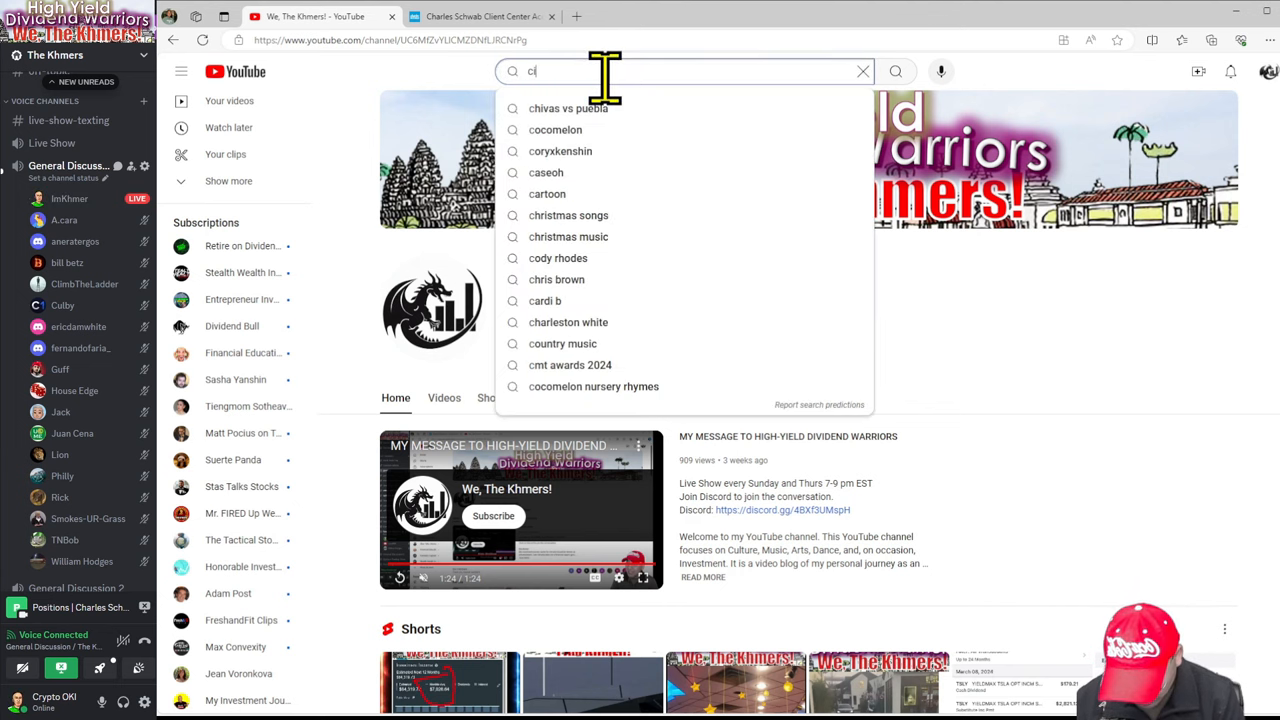
type("onveni")
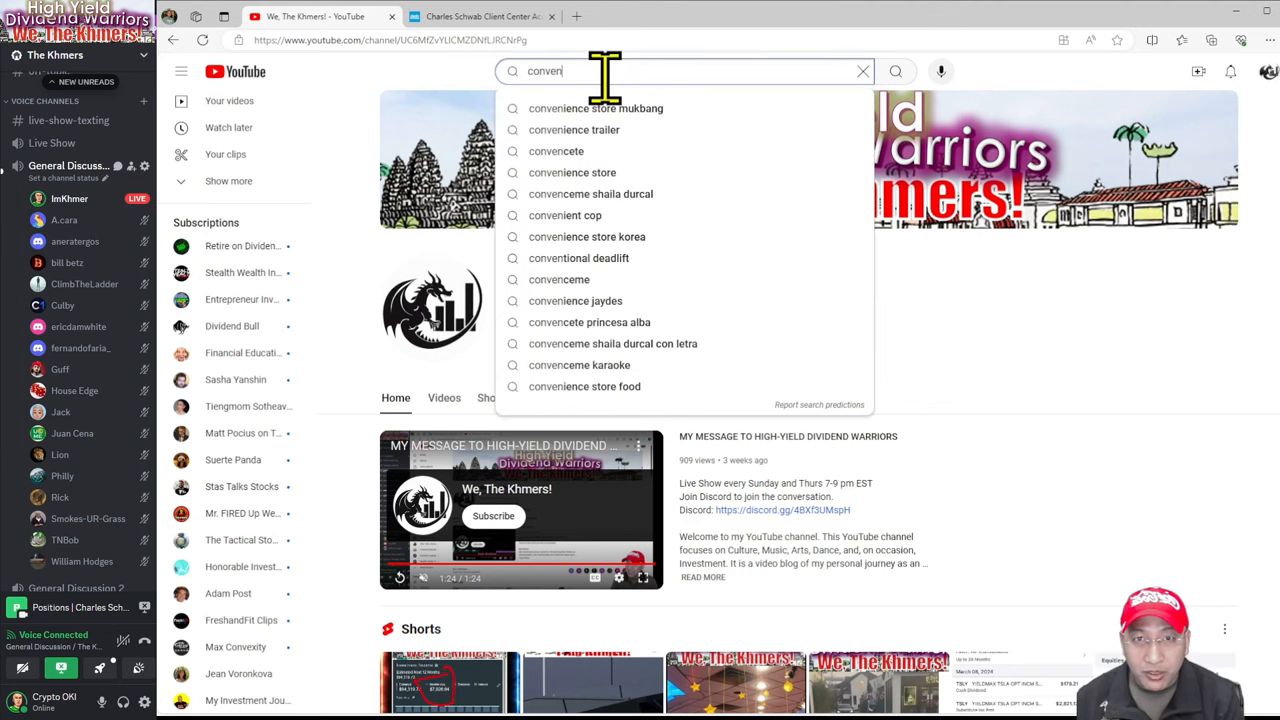
key("BackSpace")
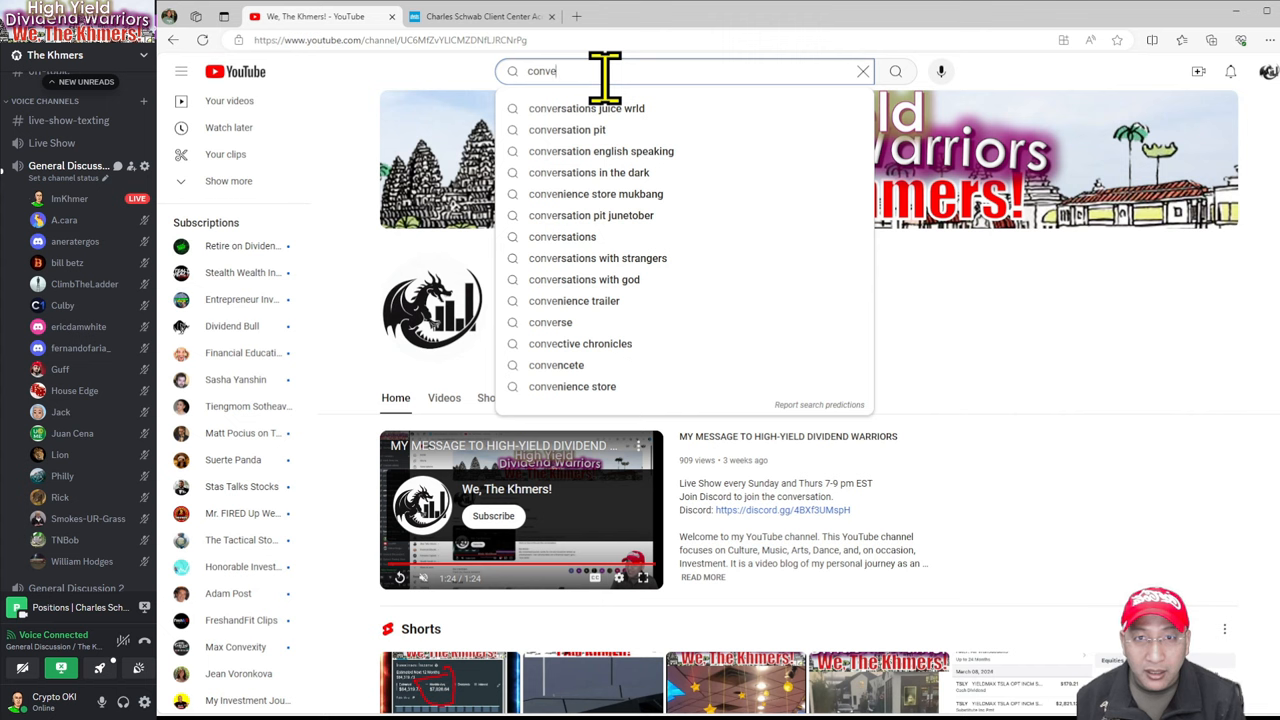
type("ntio")
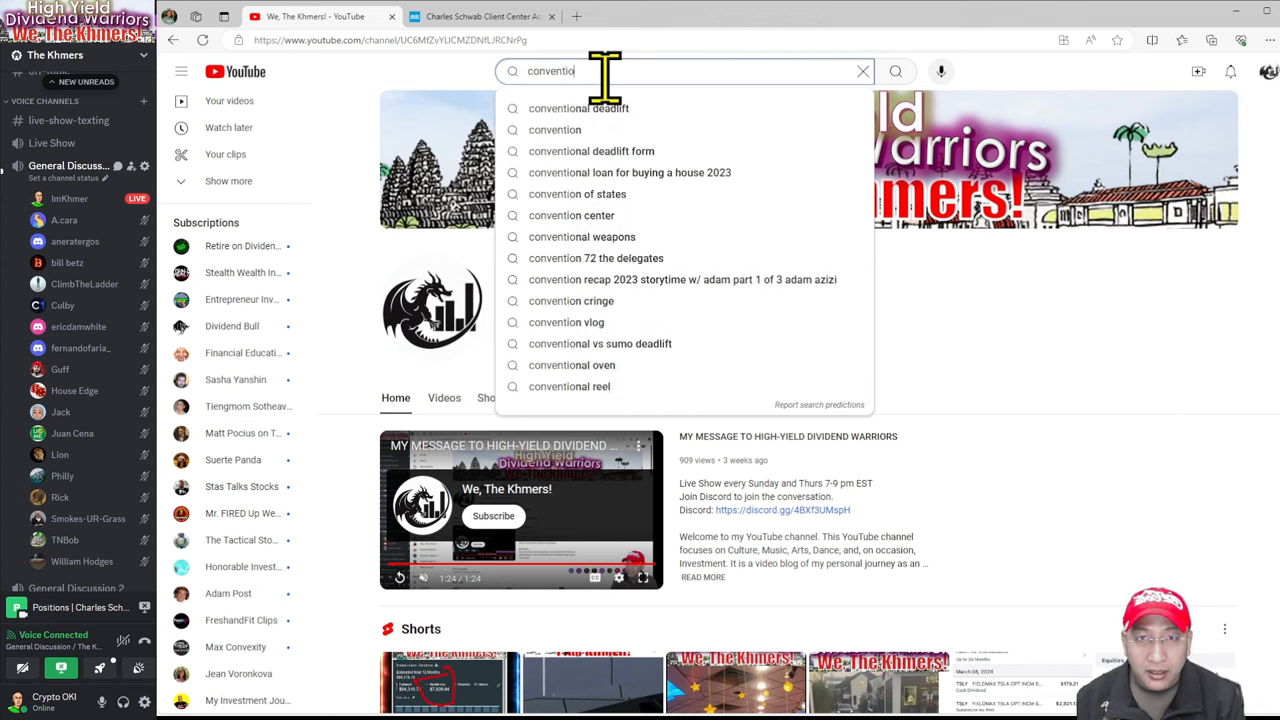
type("nal invest")
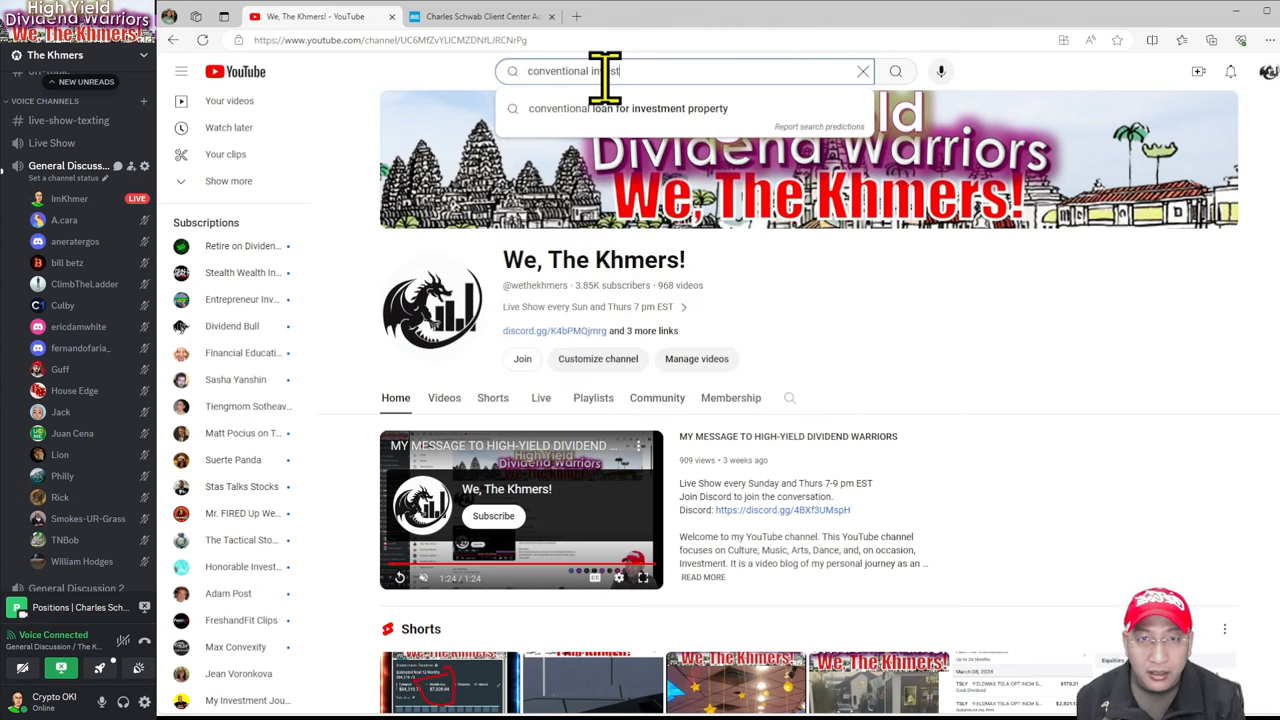
type("ment")
key("Return")
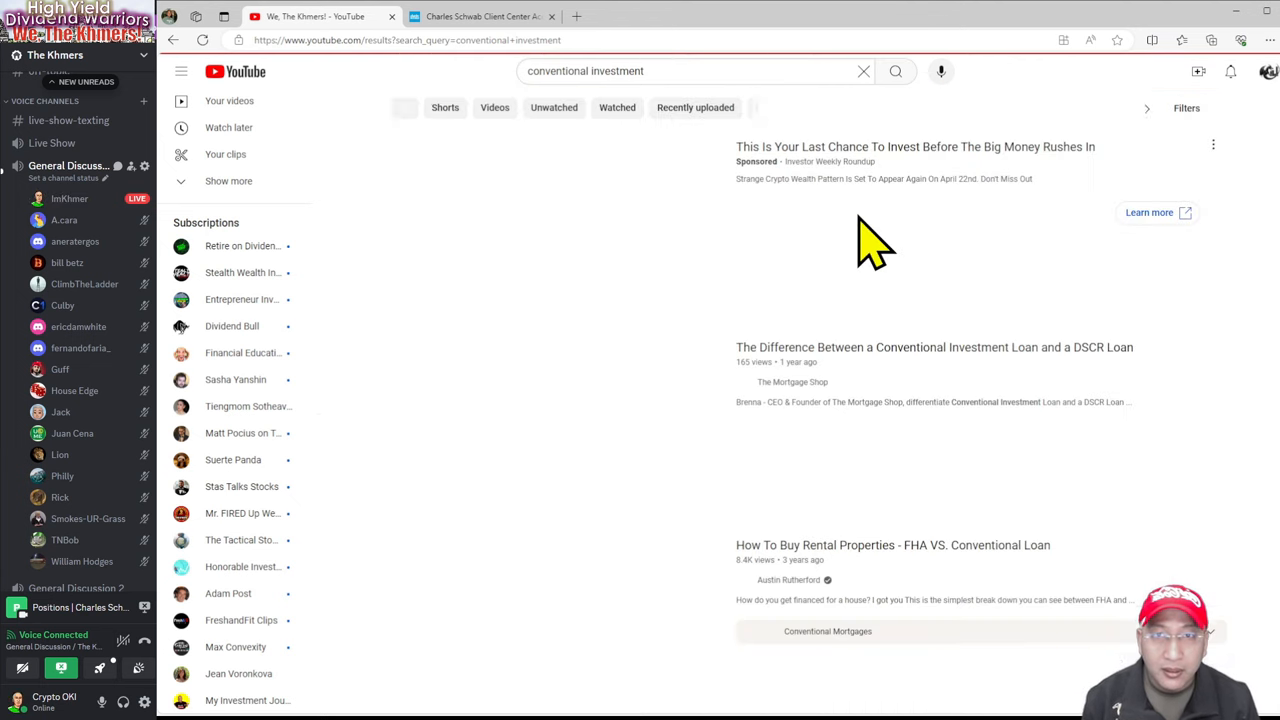
scroll(880, 255, "down", 2)
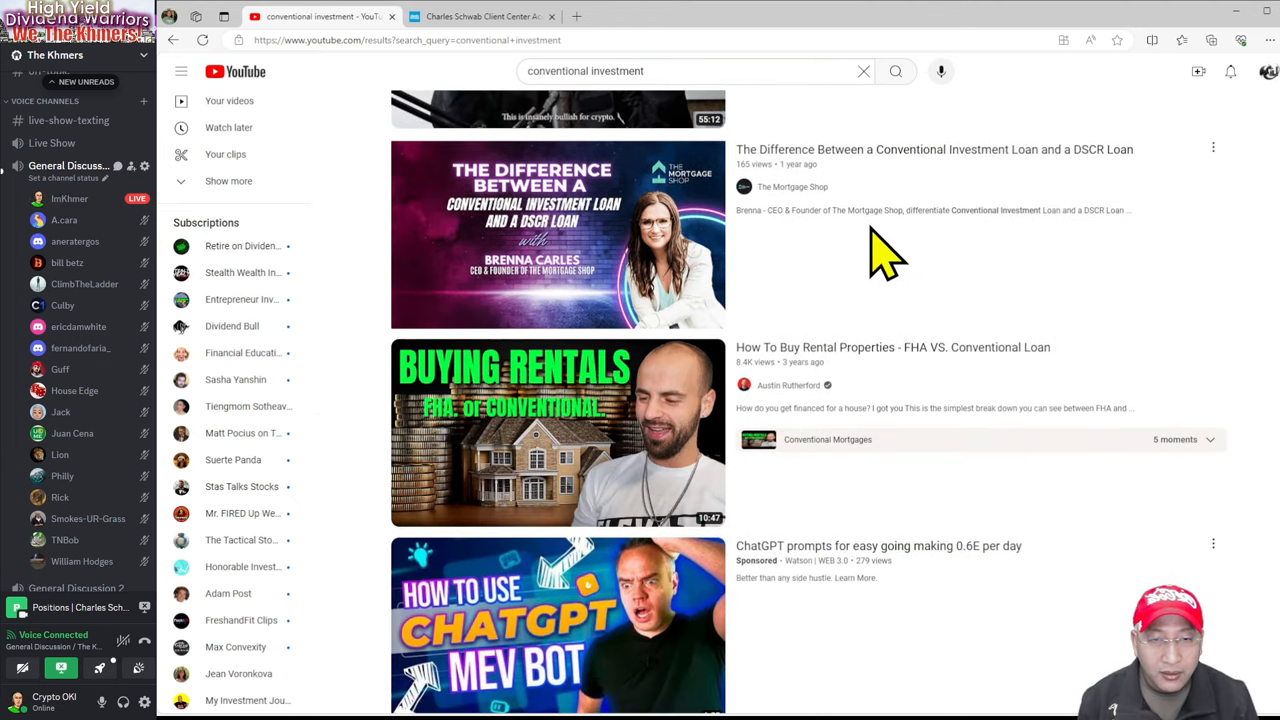
scroll(1070, 350, "down", 2)
scroll(1155, 378, "down", 3)
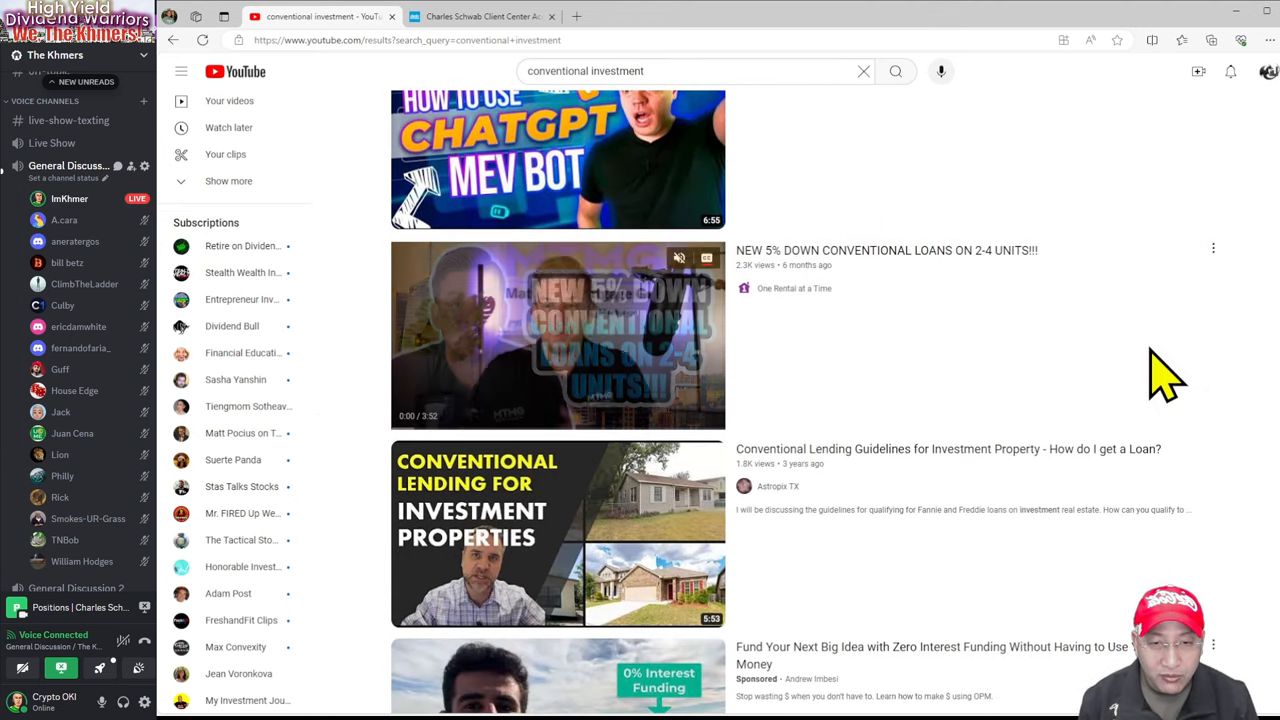
scroll(1155, 378, "down", 3)
scroll(1155, 378, "up", 3)
scroll(1155, 378, "up", 4)
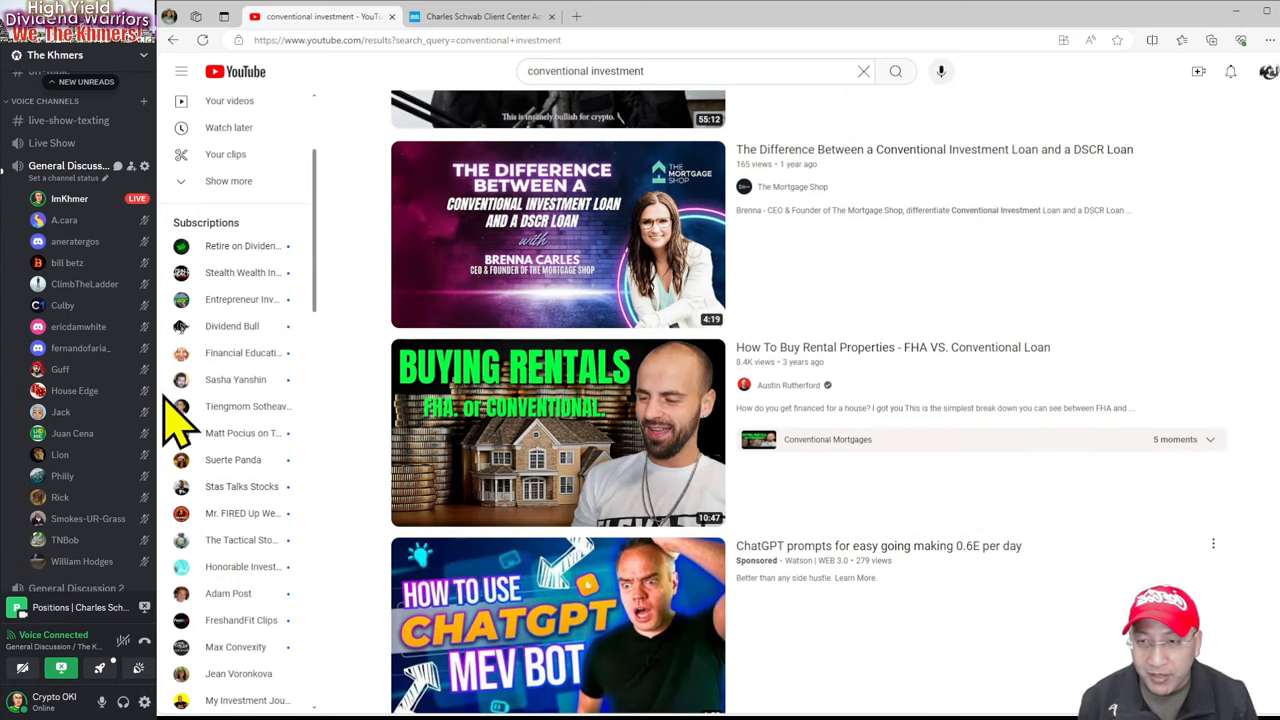
scroll(240, 435, "down", 2)
scroll(240, 435, "down", 1)
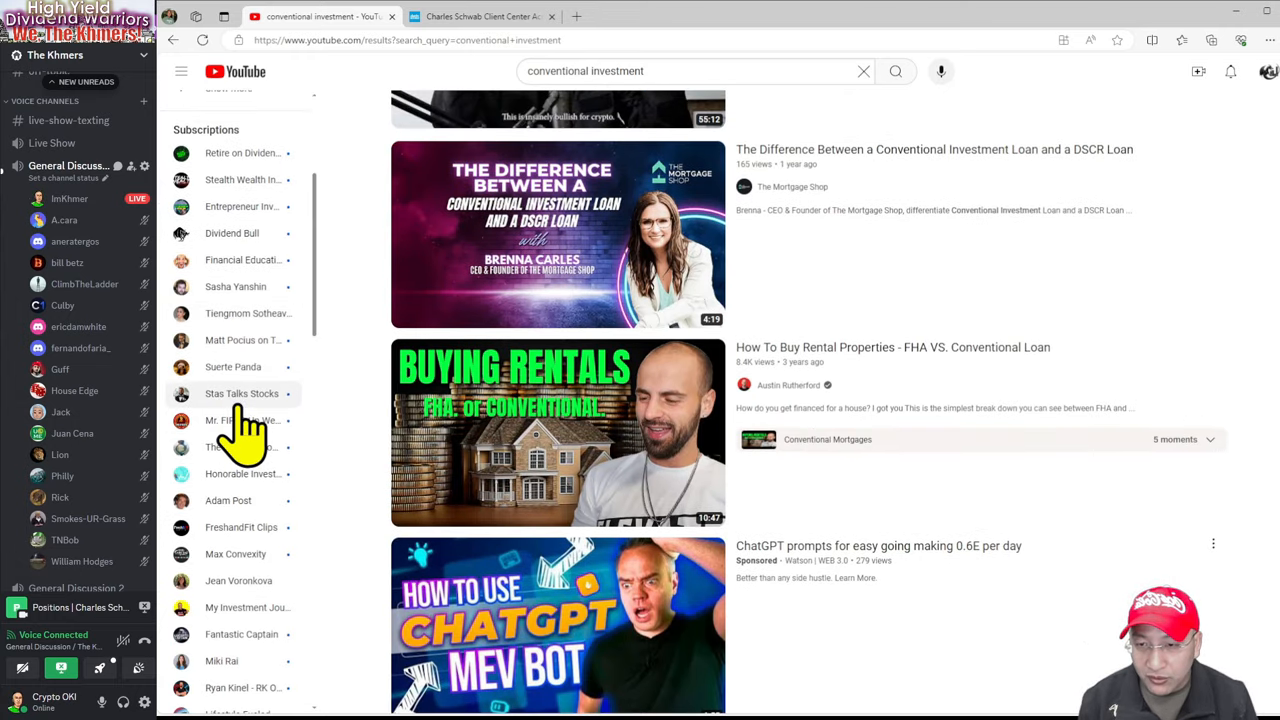
scroll(240, 435, "down", 3)
scroll(245, 430, "down", 3)
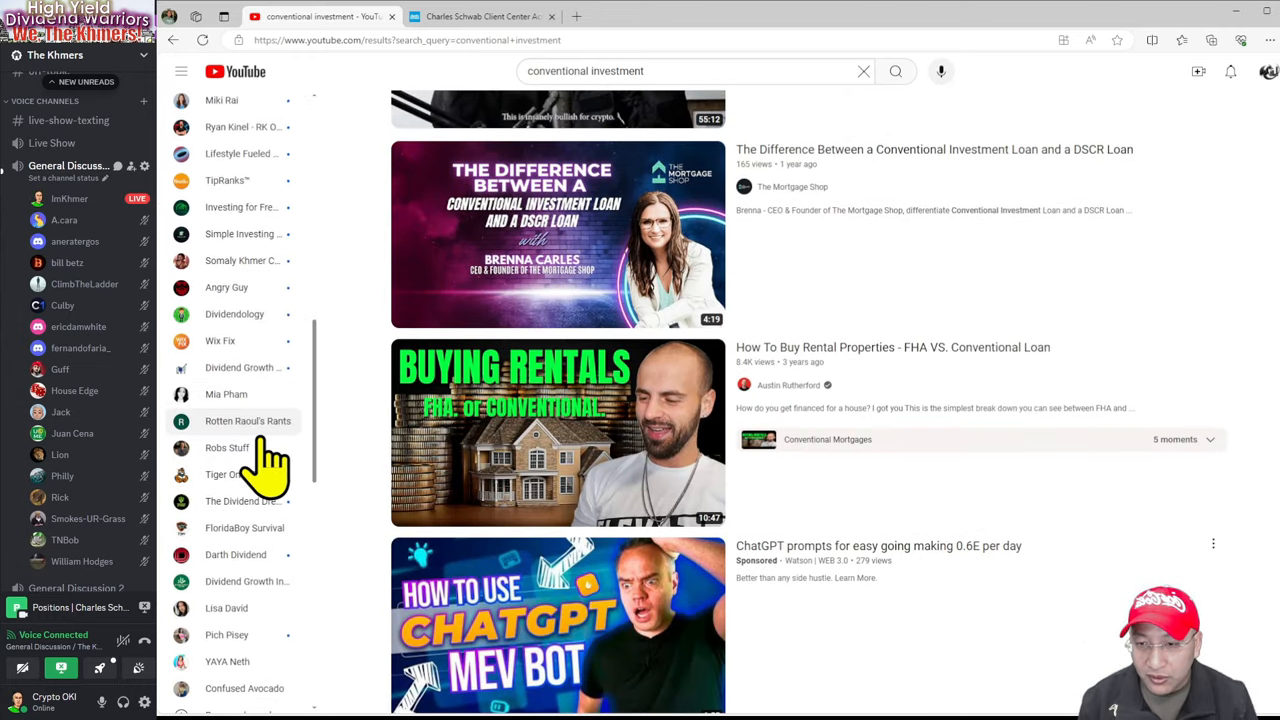
scroll(245, 430, "down", 3)
scroll(250, 500, "down", 2)
scroll(255, 575, "up", 3)
scroll(255, 565, "up", 3)
scroll(260, 560, "up", 3)
scroll(262, 556, "up", 2)
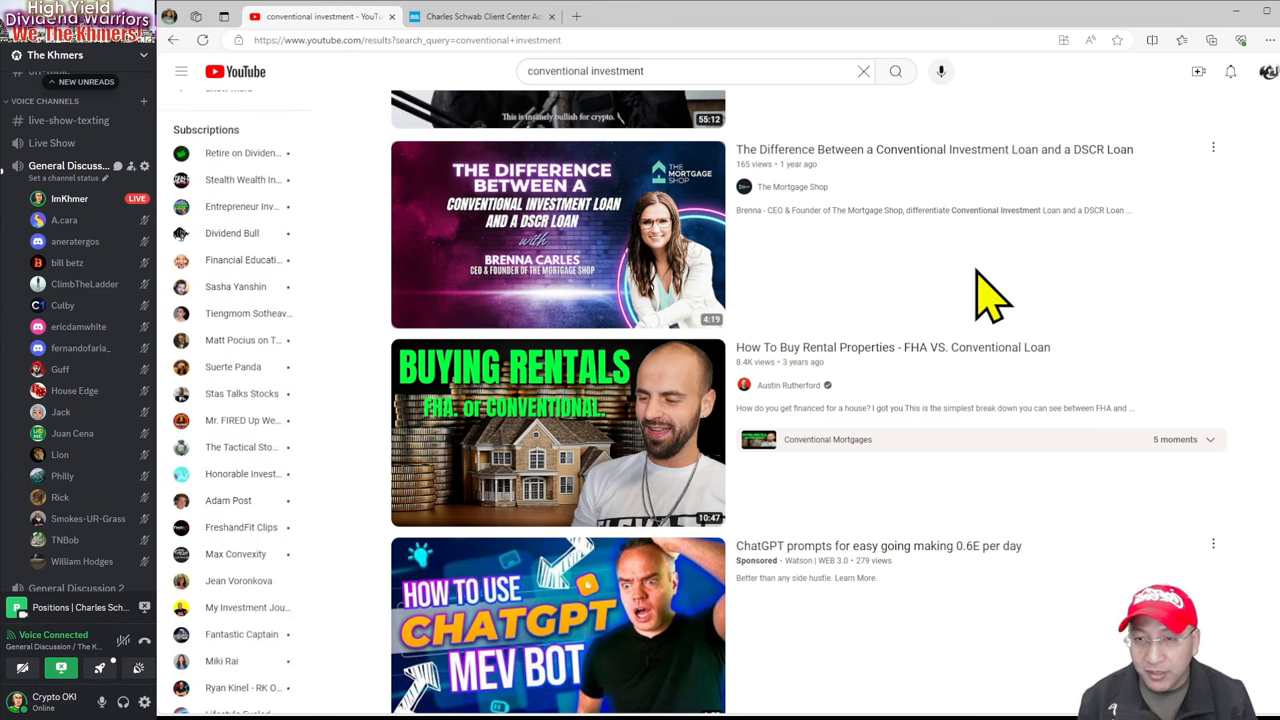
Step: From the home feed, change the query to 'conventional wealth' and search again
left_click(236, 71)
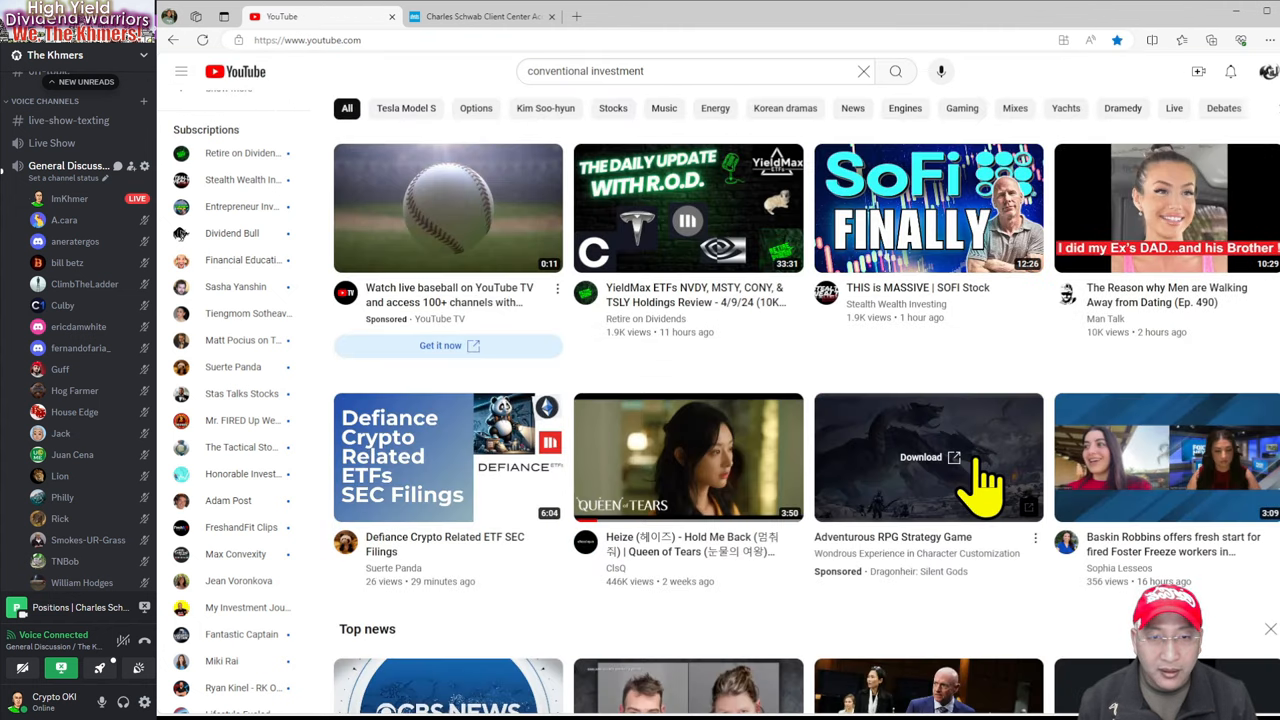
scroll(900, 480, "down", 3)
scroll(905, 485, "down", 3)
scroll(910, 490, "down", 4)
scroll(910, 490, "down", 4)
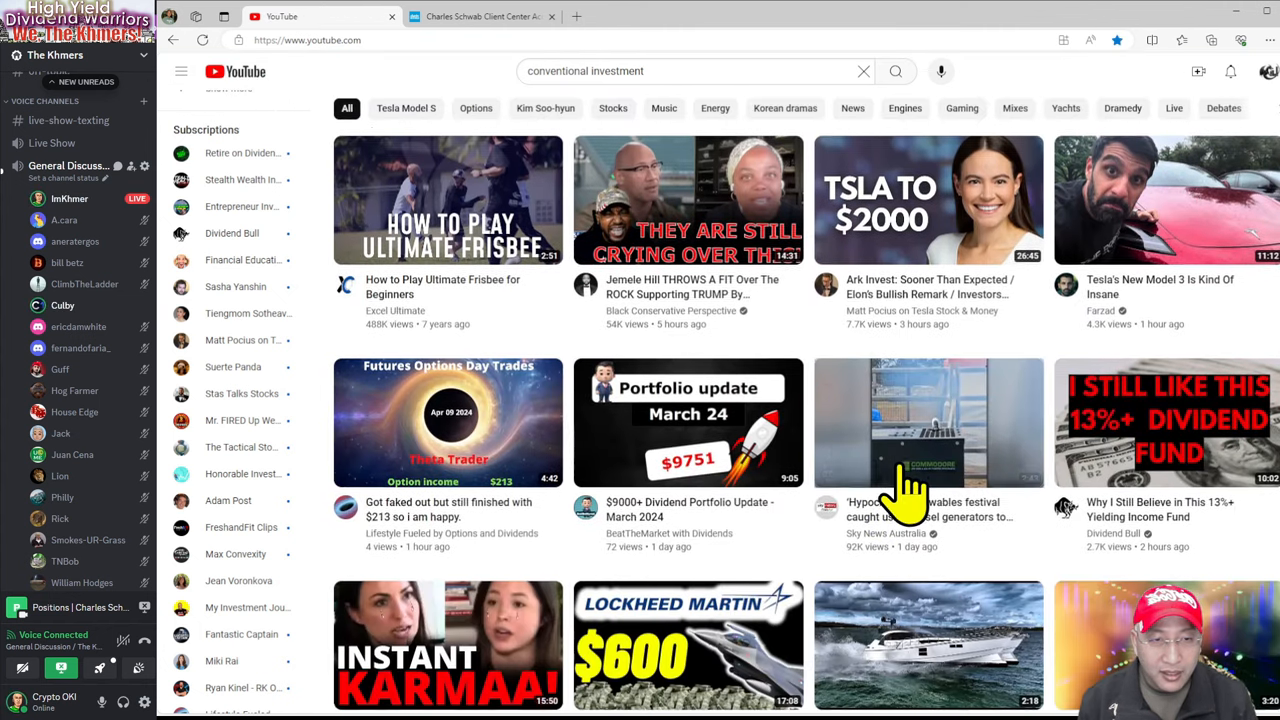
scroll(910, 490, "down", 1)
scroll(910, 490, "down", 3)
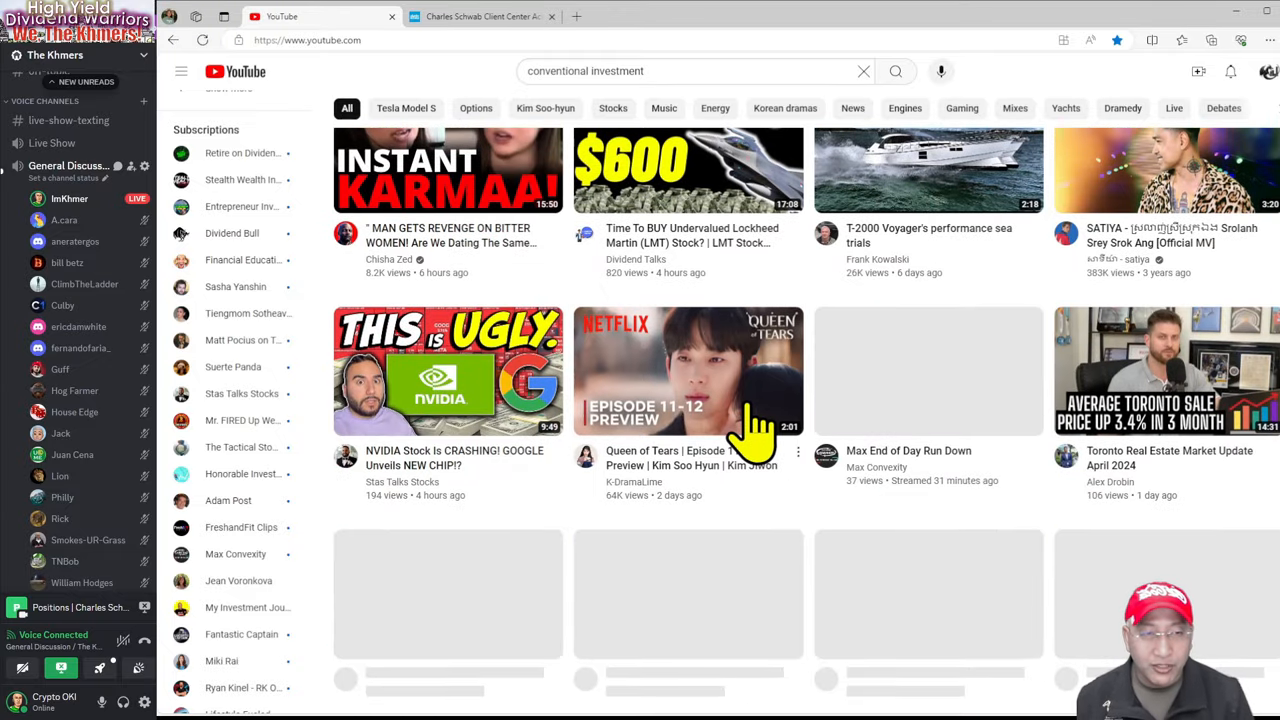
scroll(780, 430, "down", 3)
left_click_drag(648, 70, 590, 70)
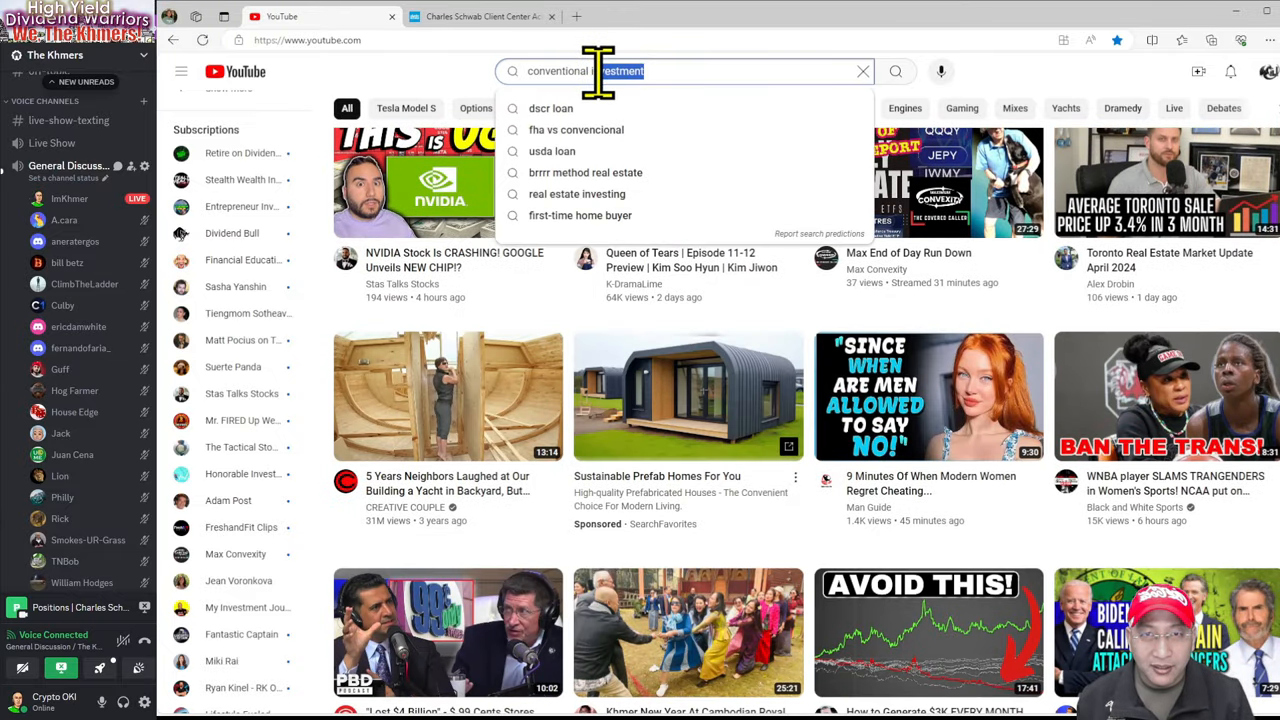
type("wealth")
key("Return")
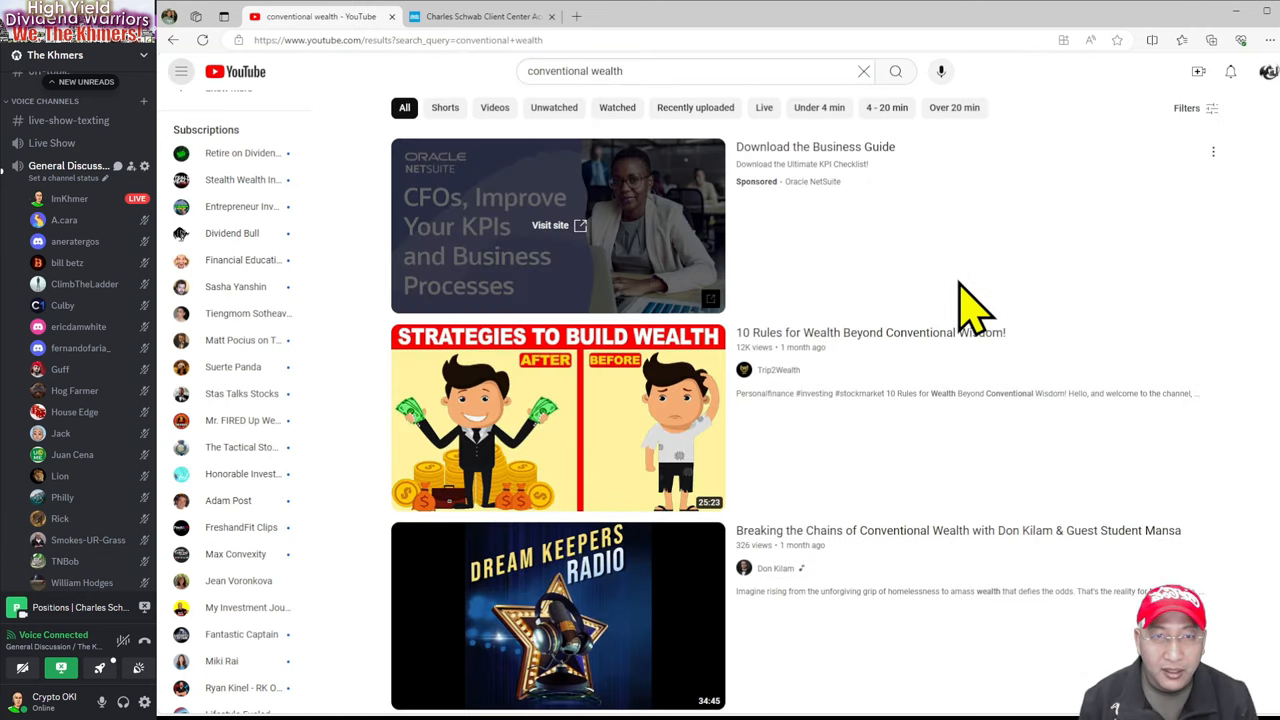
scroll(975, 300, "down", 4)
scroll(975, 310, "down", 5)
scroll(975, 310, "down", 5)
scroll(975, 310, "down", 4)
scroll(975, 310, "down", 5)
scroll(975, 310, "down", 5)
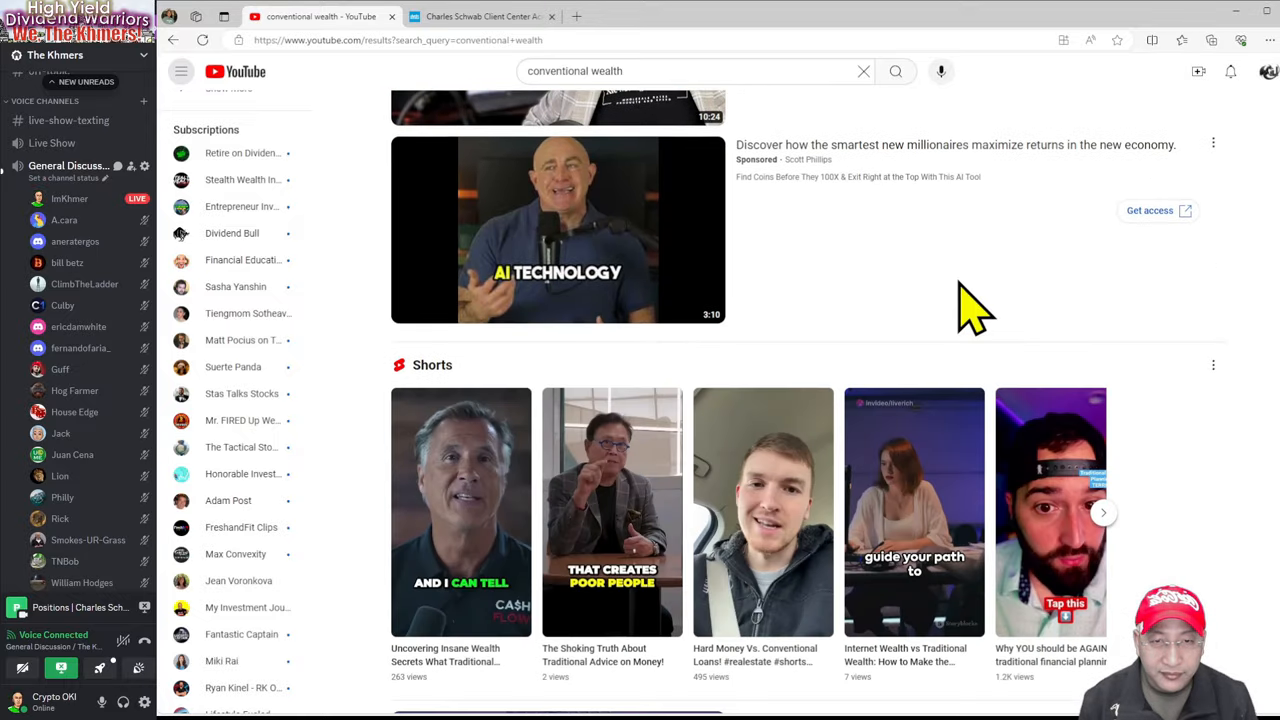
scroll(975, 310, "down", 4)
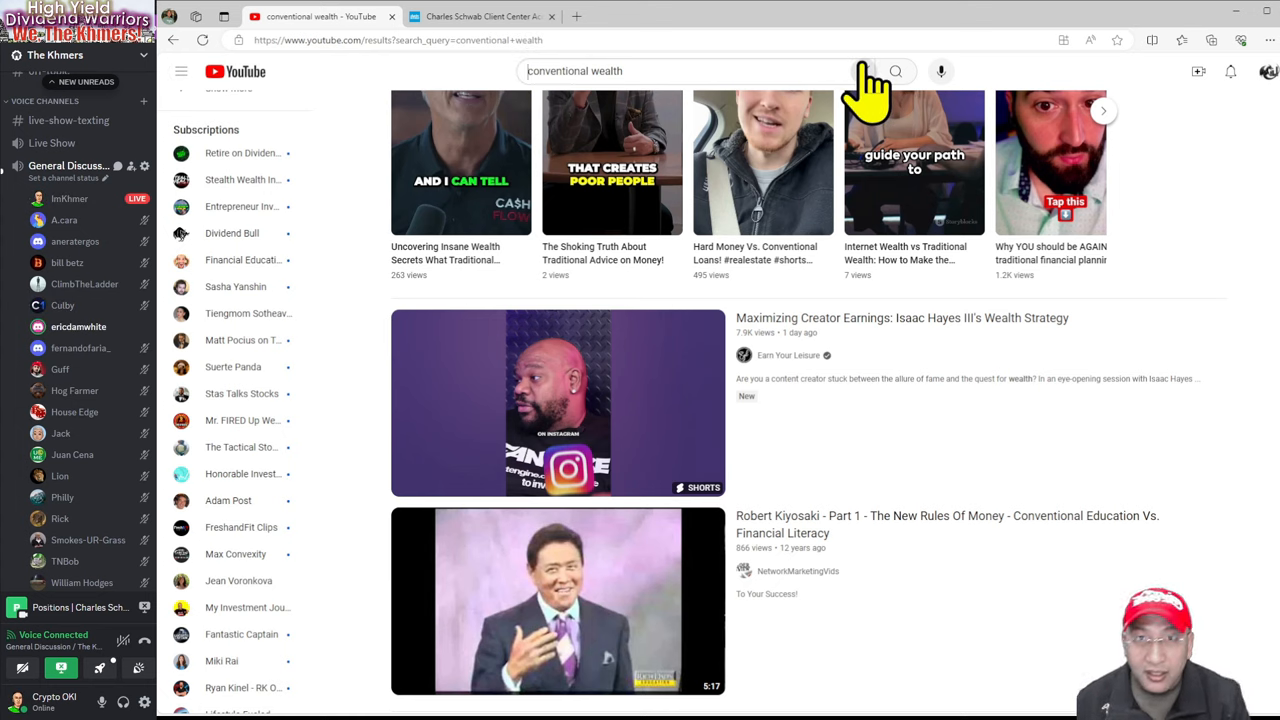
Step: Search for 'unconventional wealth ideas', then return to the Schwab account page
left_click(530, 72)
type("un")
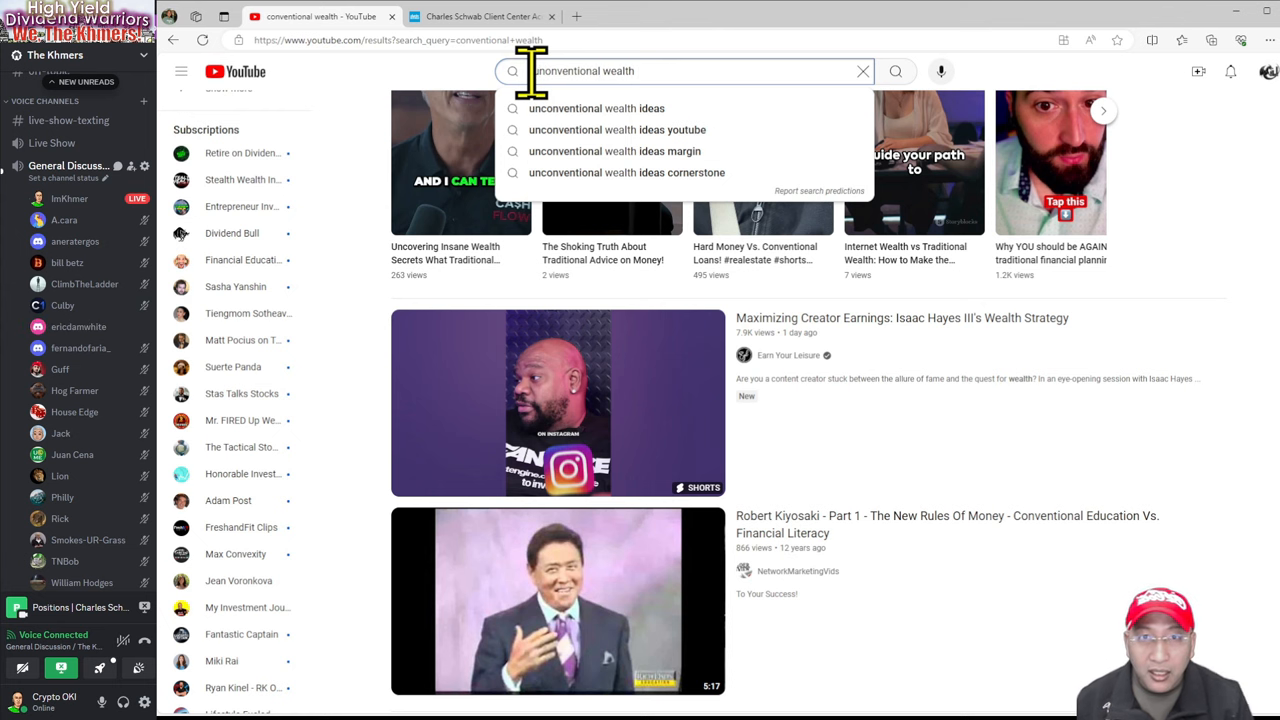
left_click(597, 108)
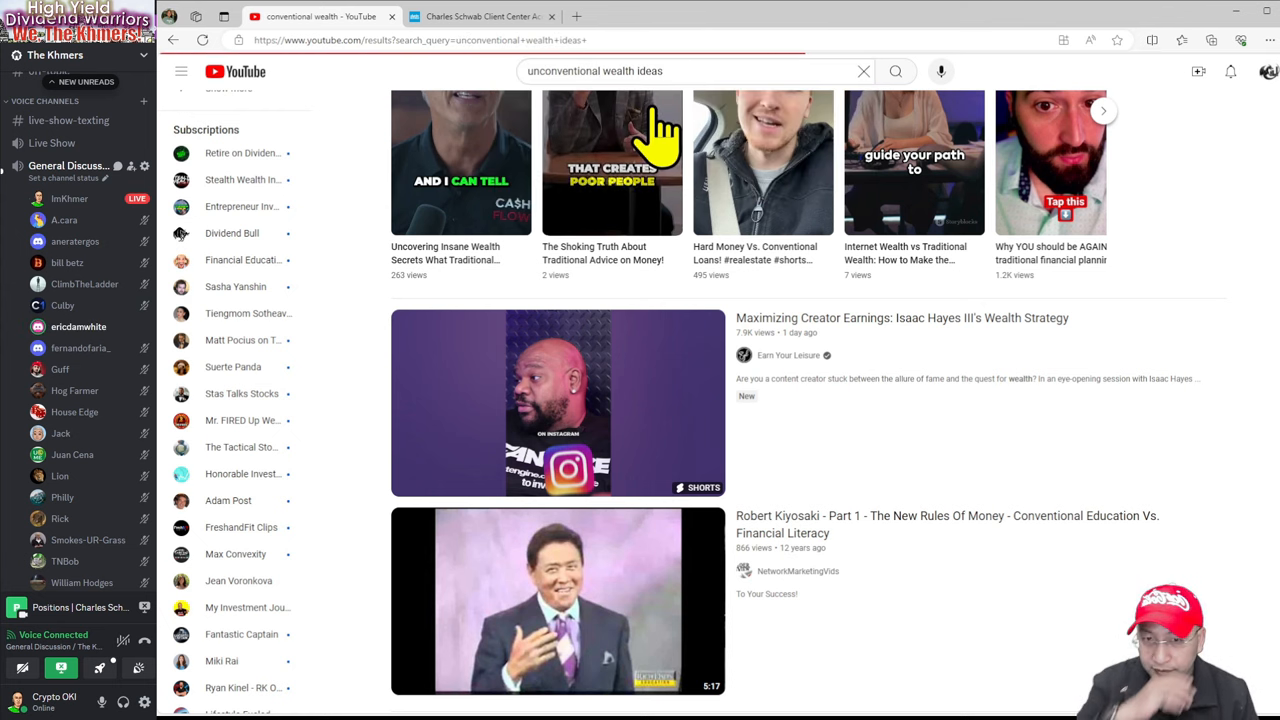
scroll(850, 260, "down", 2)
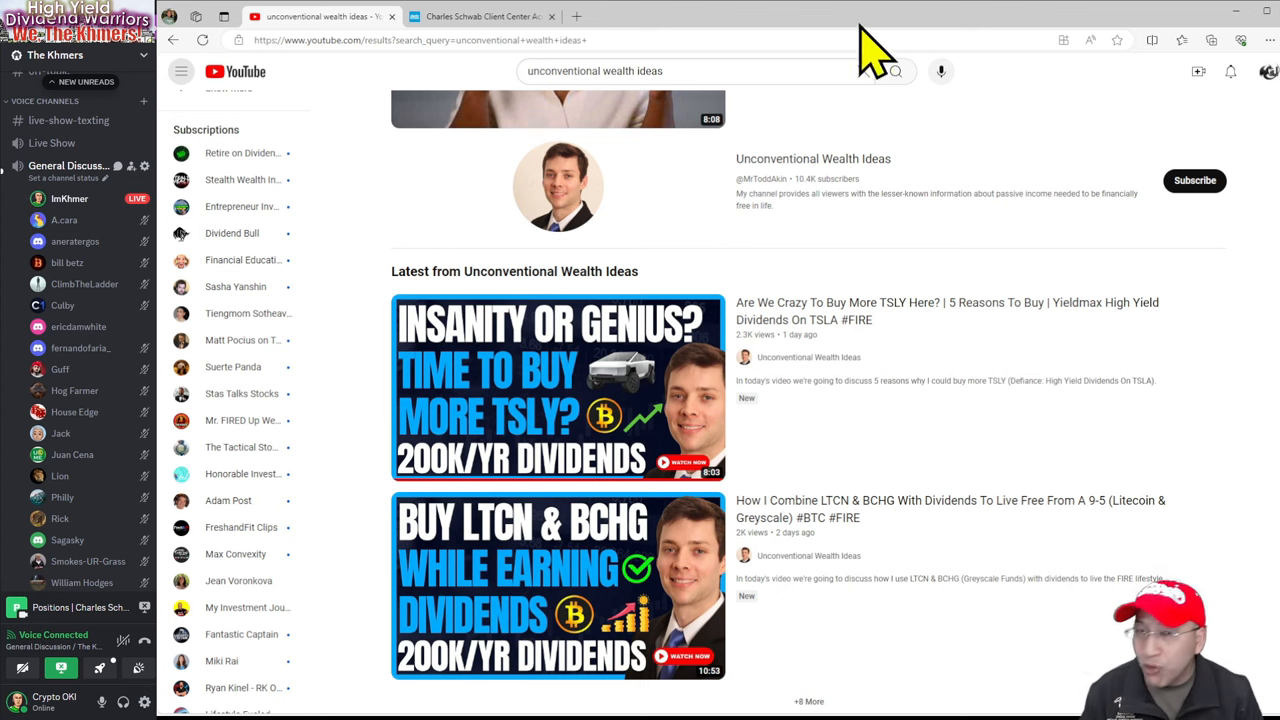
left_click(470, 16)
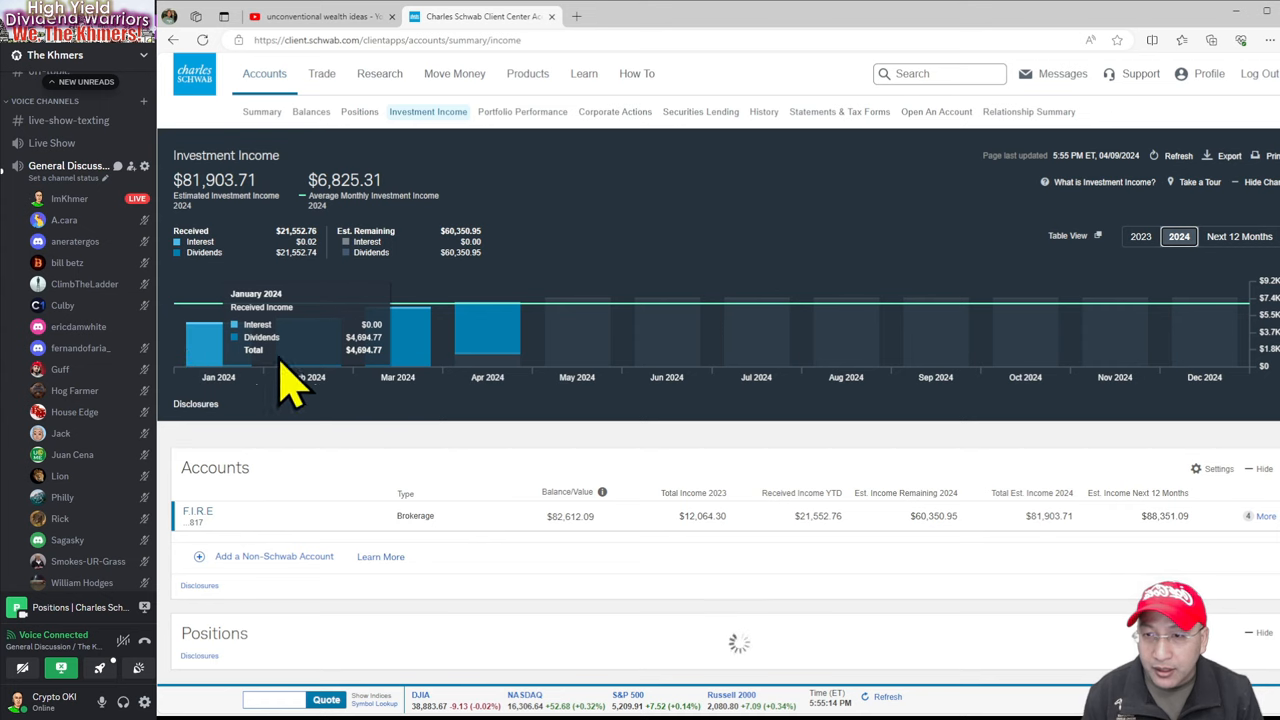
left_click(1140, 237)
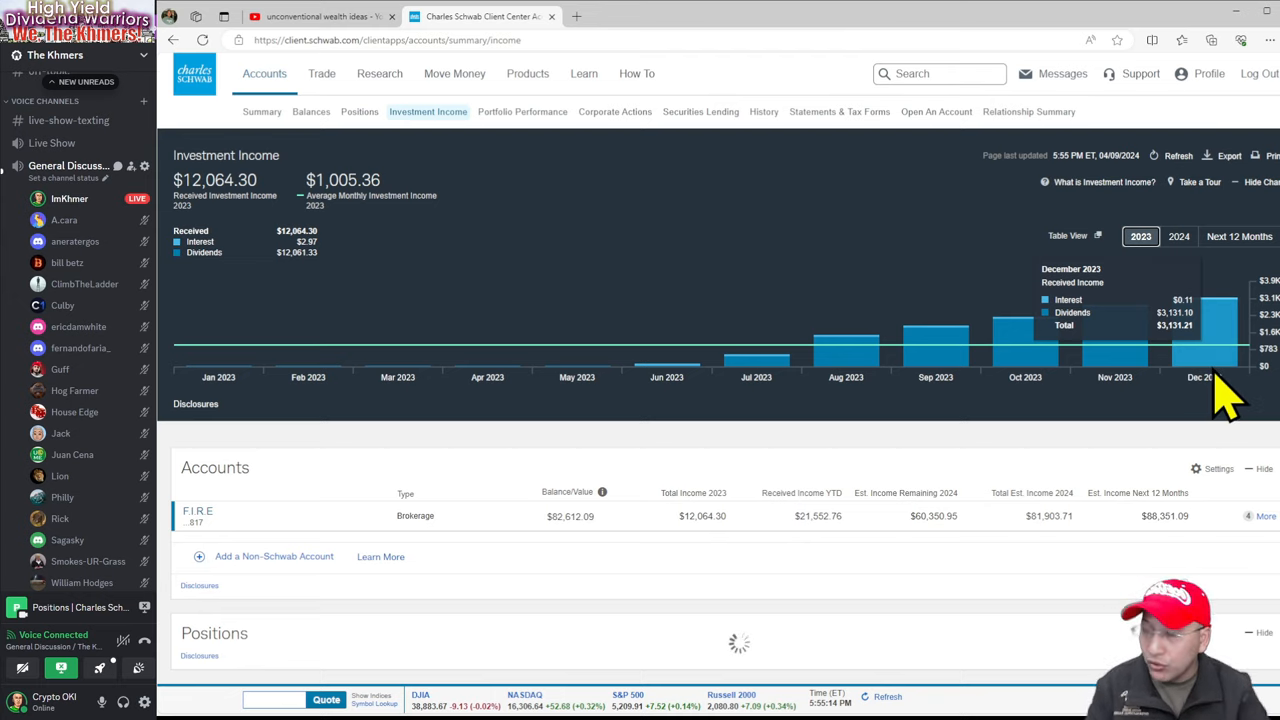
left_click(1180, 236)
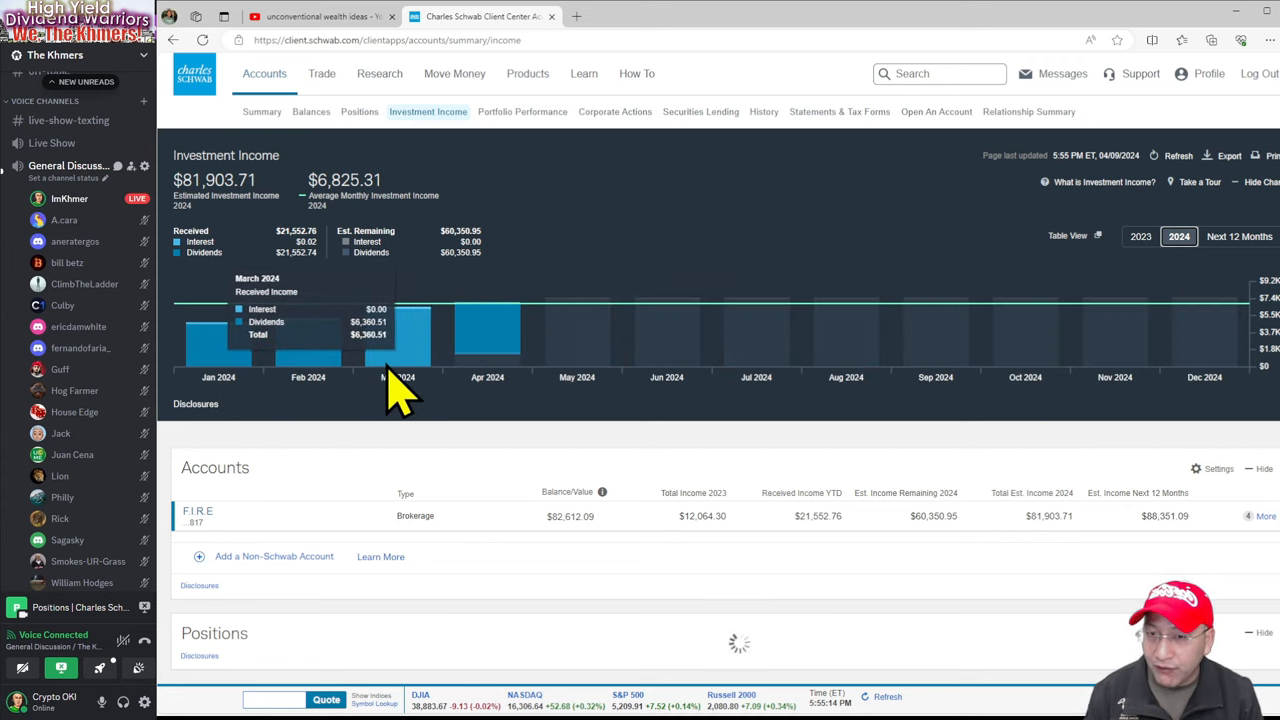
mouse_move(500, 340)
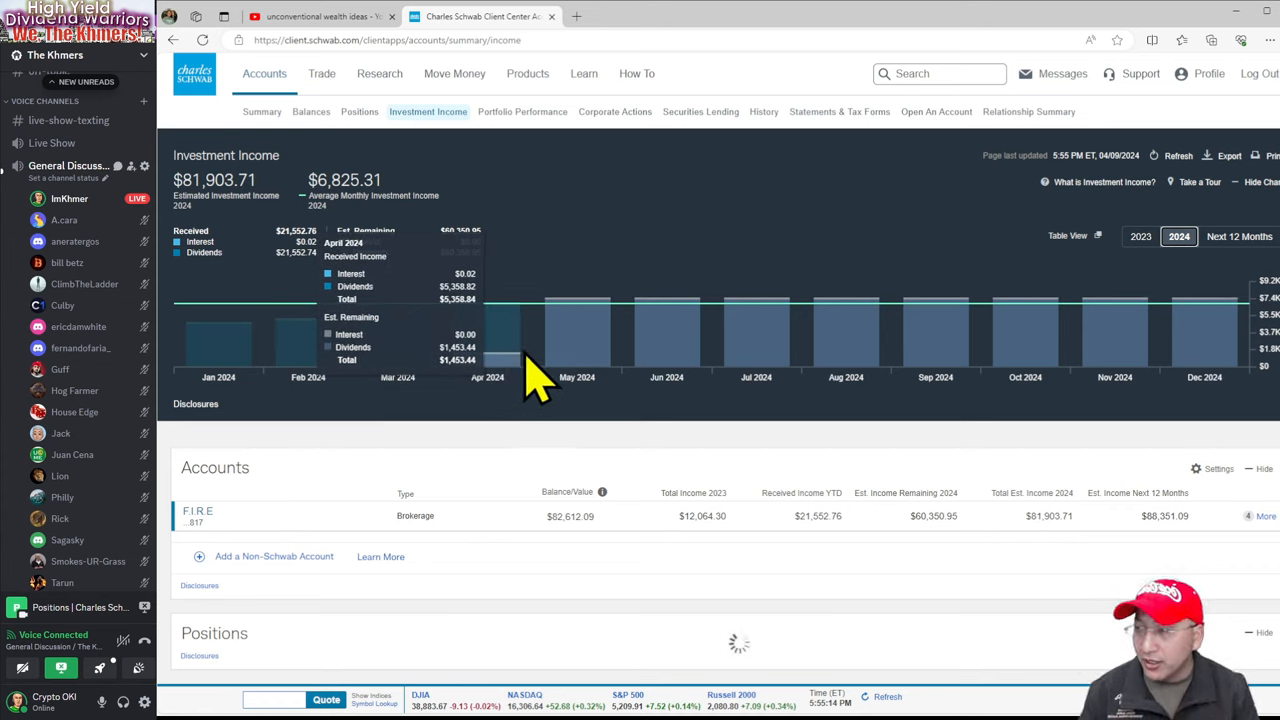
scroll(530, 378, "down", 5)
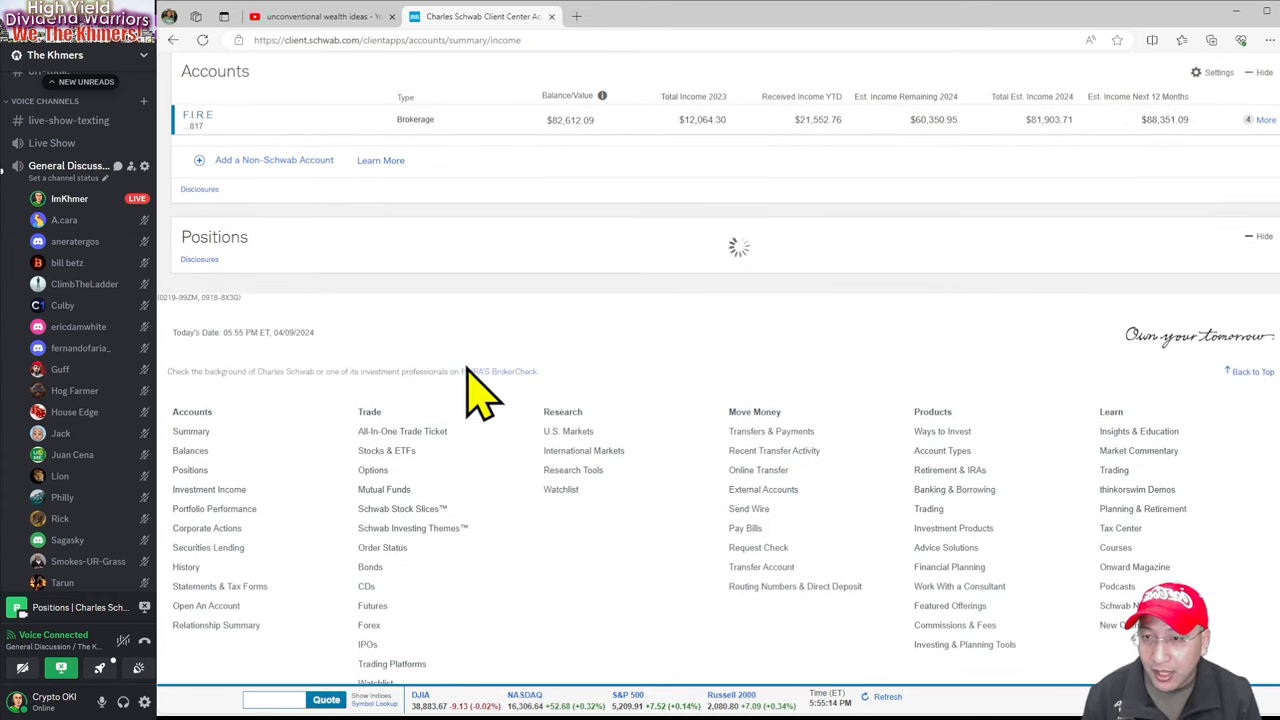
scroll(475, 390, "up", 5)
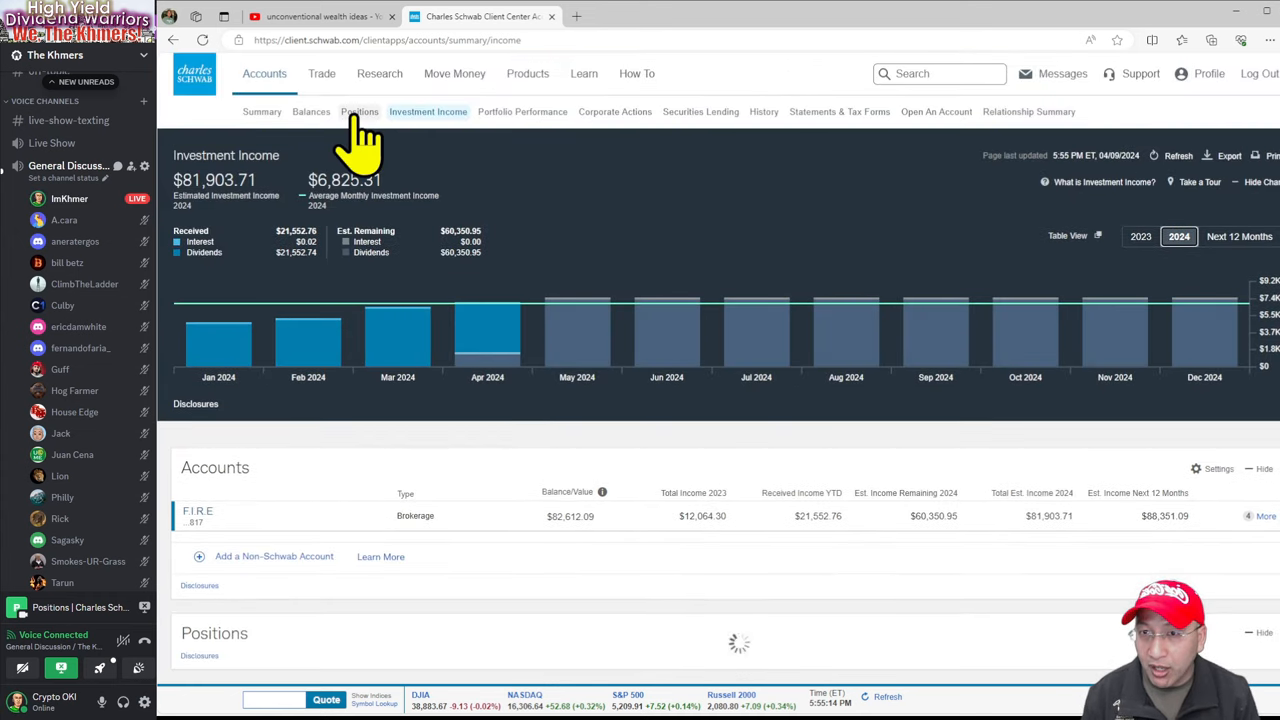
Step: Show the account's Positions list of equity and ETF holdings
left_click(359, 111)
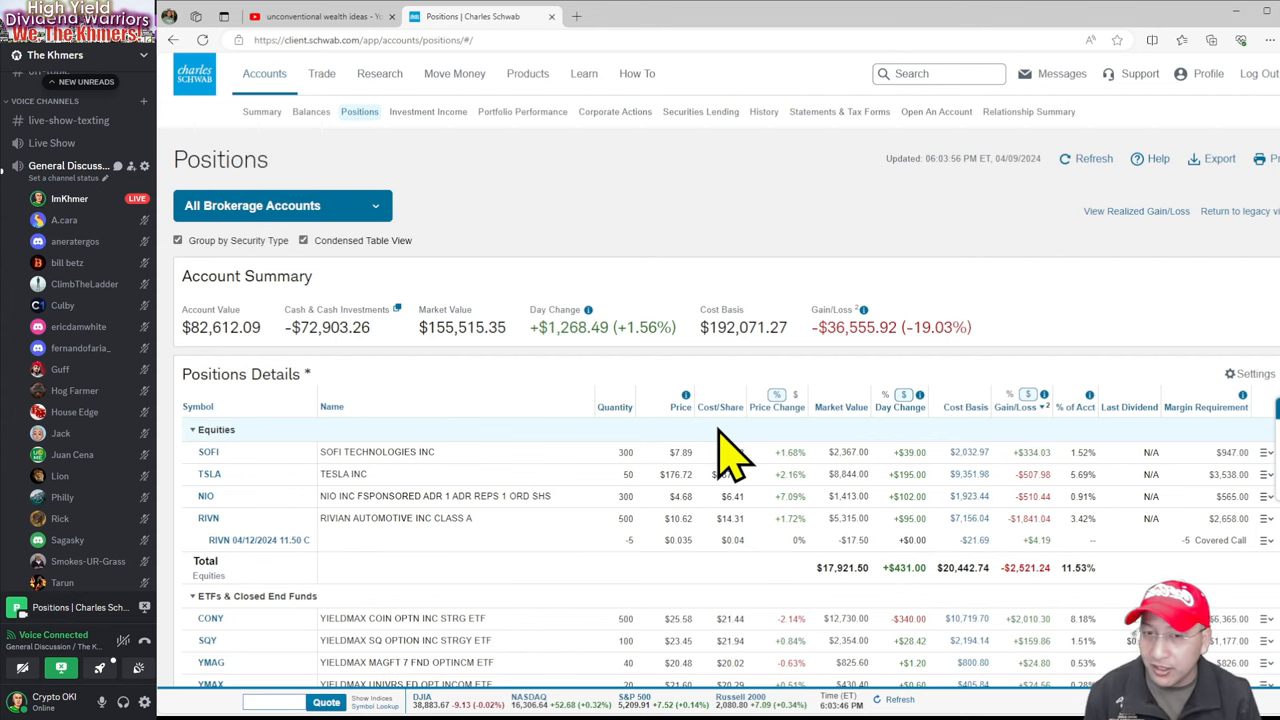
scroll(728, 455, "down", 4)
scroll(724, 440, "down", 5)
scroll(722, 430, "down", 4)
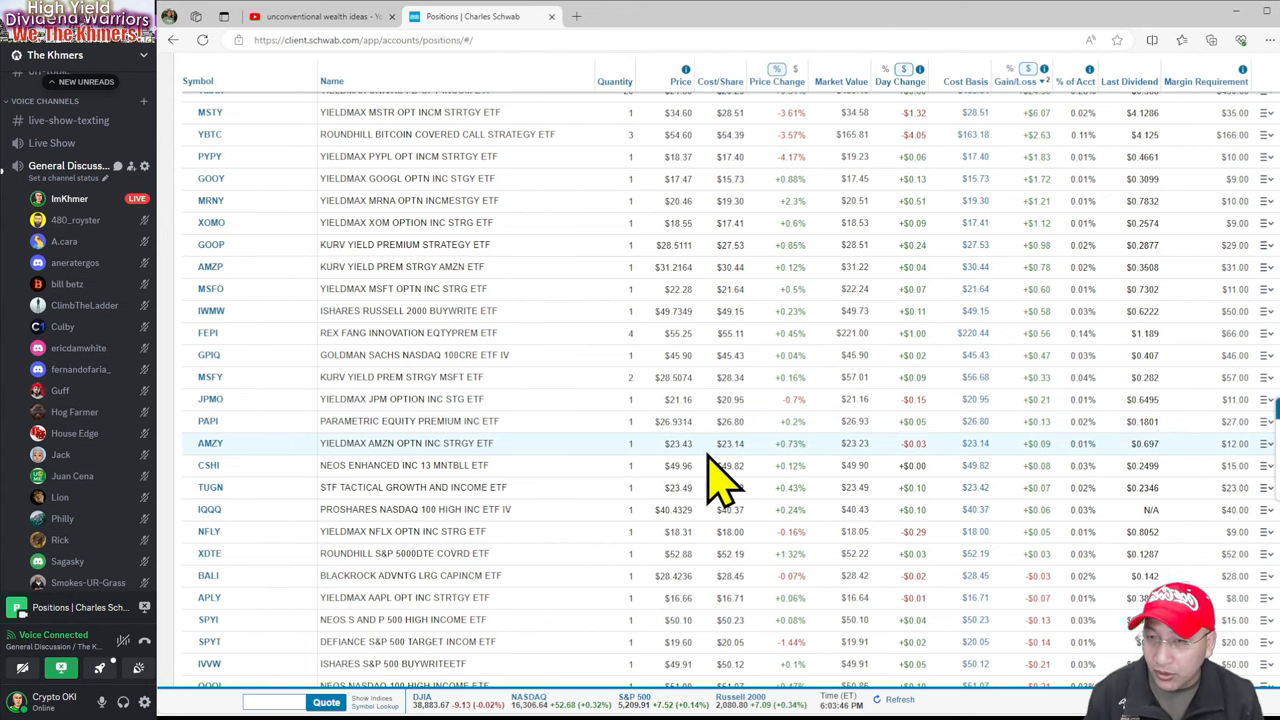
scroll(722, 480, "down", 6)
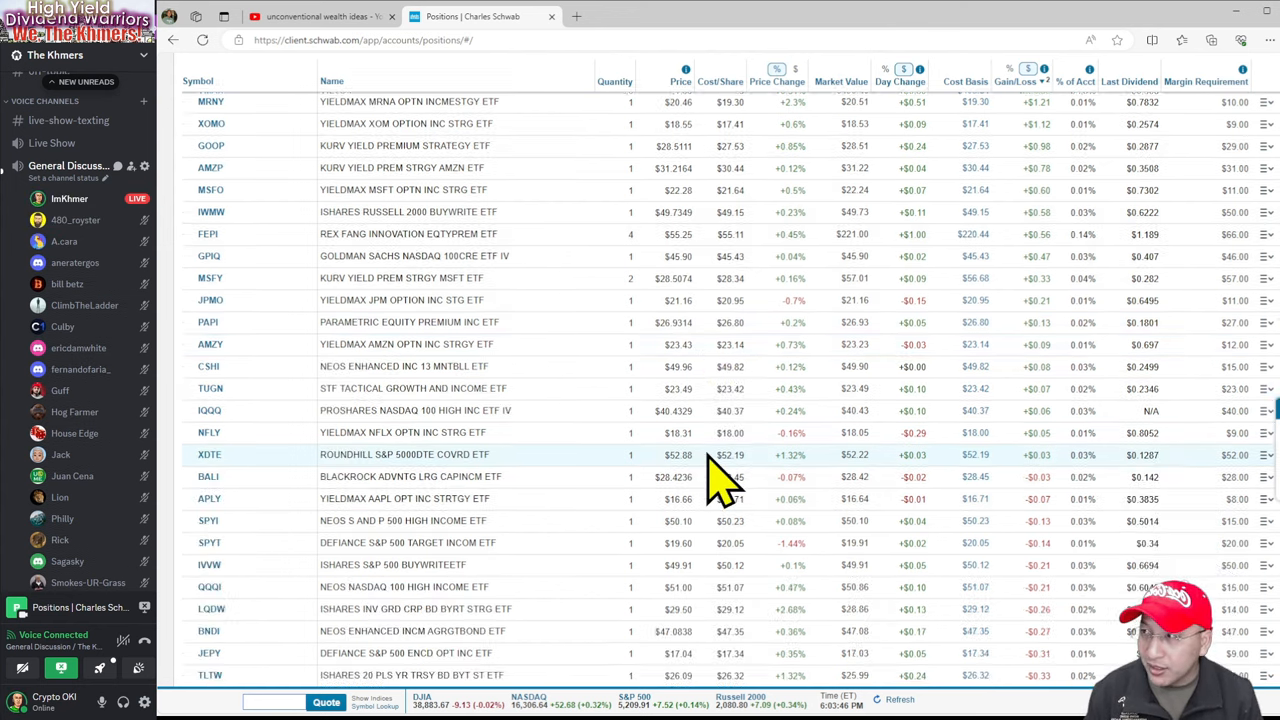
scroll(722, 480, "down", 4)
scroll(722, 480, "down", 4)
scroll(722, 480, "down", 4)
scroll(722, 480, "down", 4)
scroll(722, 480, "down", 4)
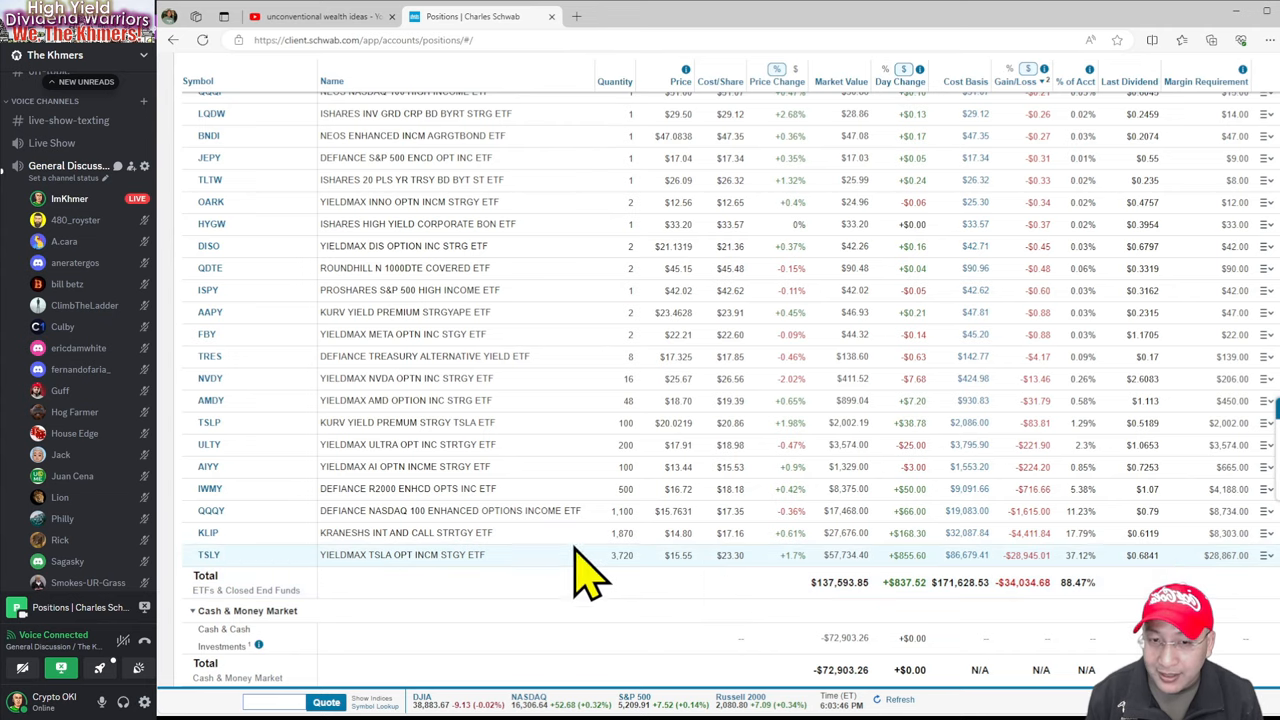
scroll(620, 540, "up", 10)
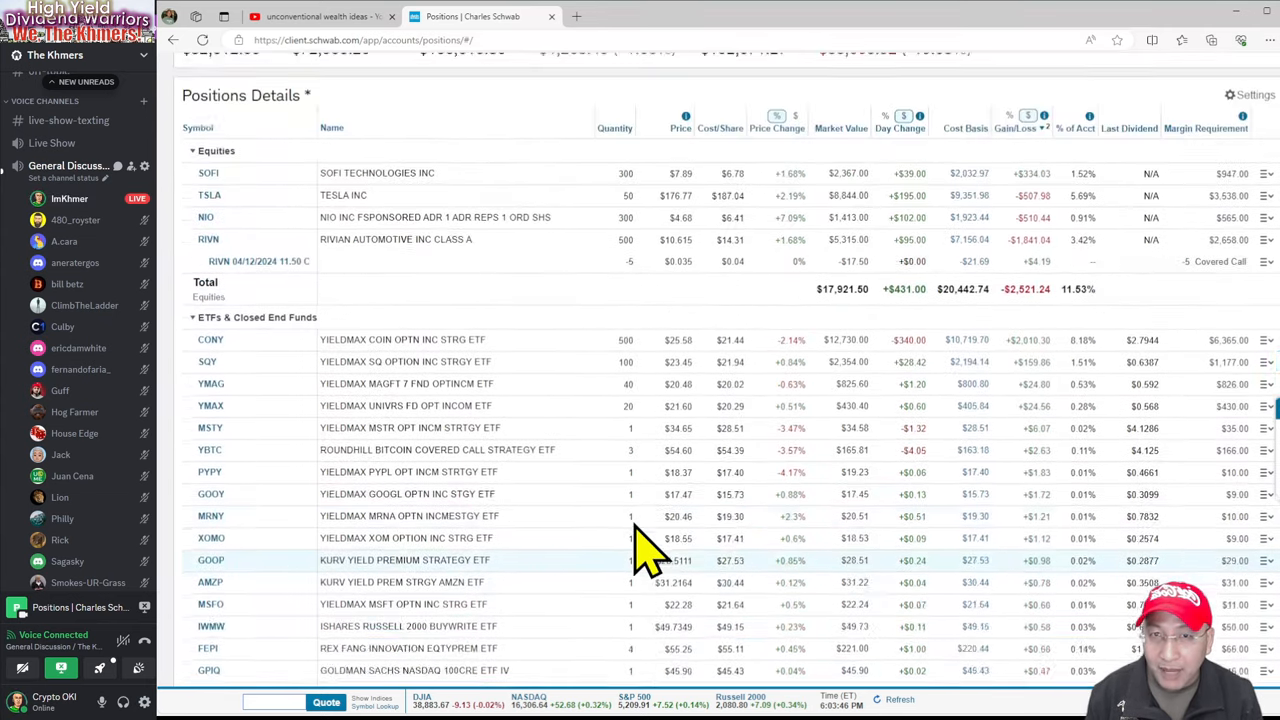
scroll(648, 553, "up", 5)
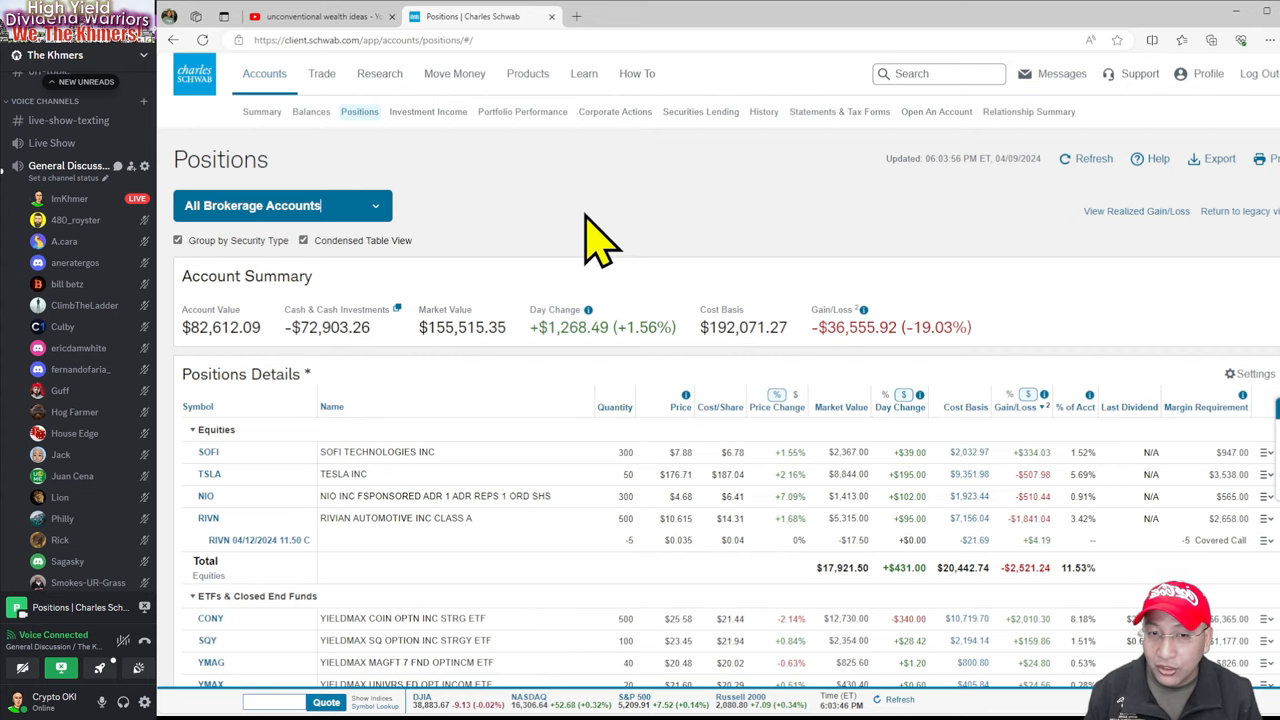
scroll(596, 238, "down", 2)
scroll(596, 238, "down", 1)
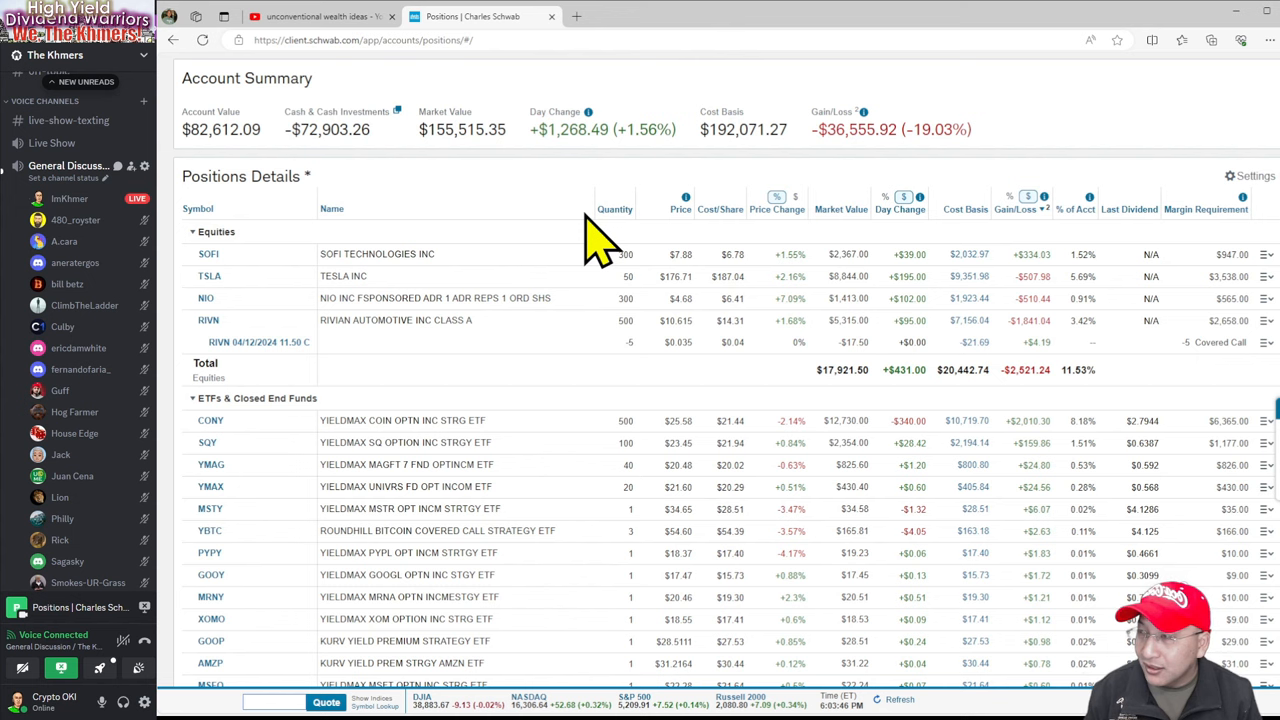
scroll(600, 238, "down", 1)
scroll(600, 238, "down", 1)
scroll(600, 238, "down", 1)
scroll(596, 238, "up", 3)
scroll(590, 220, "up", 3)
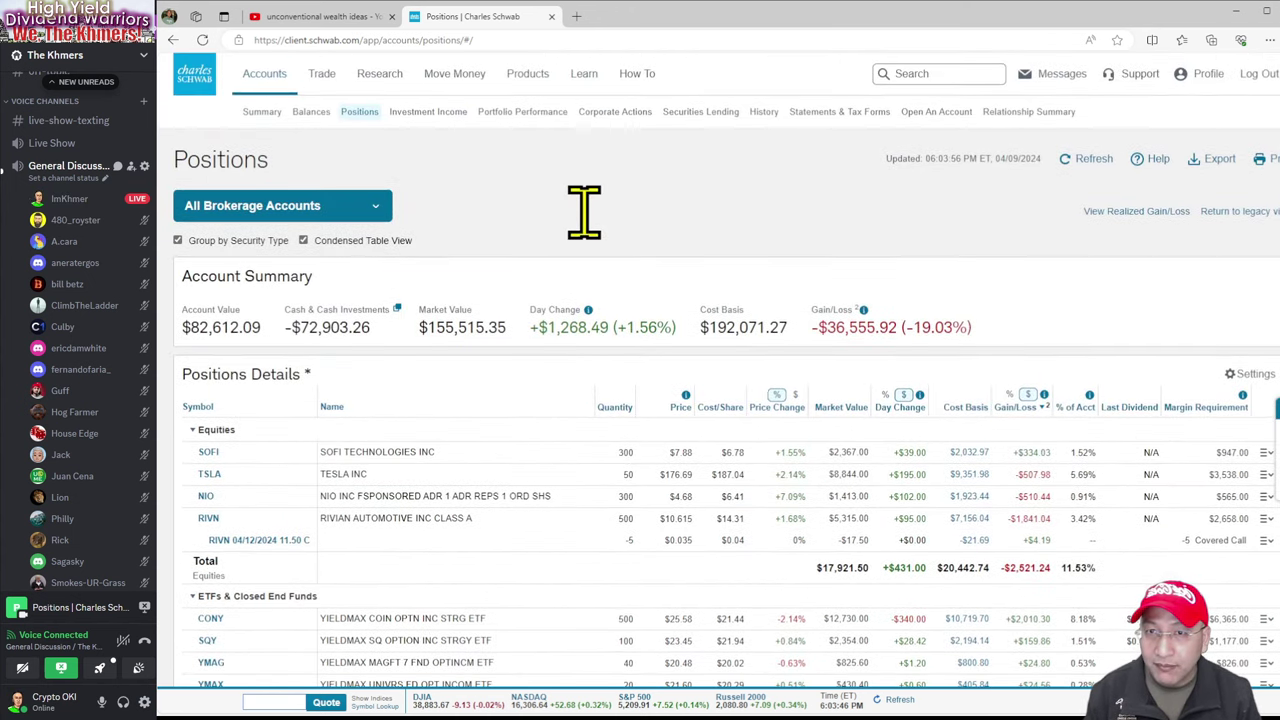
Step: Return to Investment Income and show the 2023 received income of $12,064.30
left_click(428, 111)
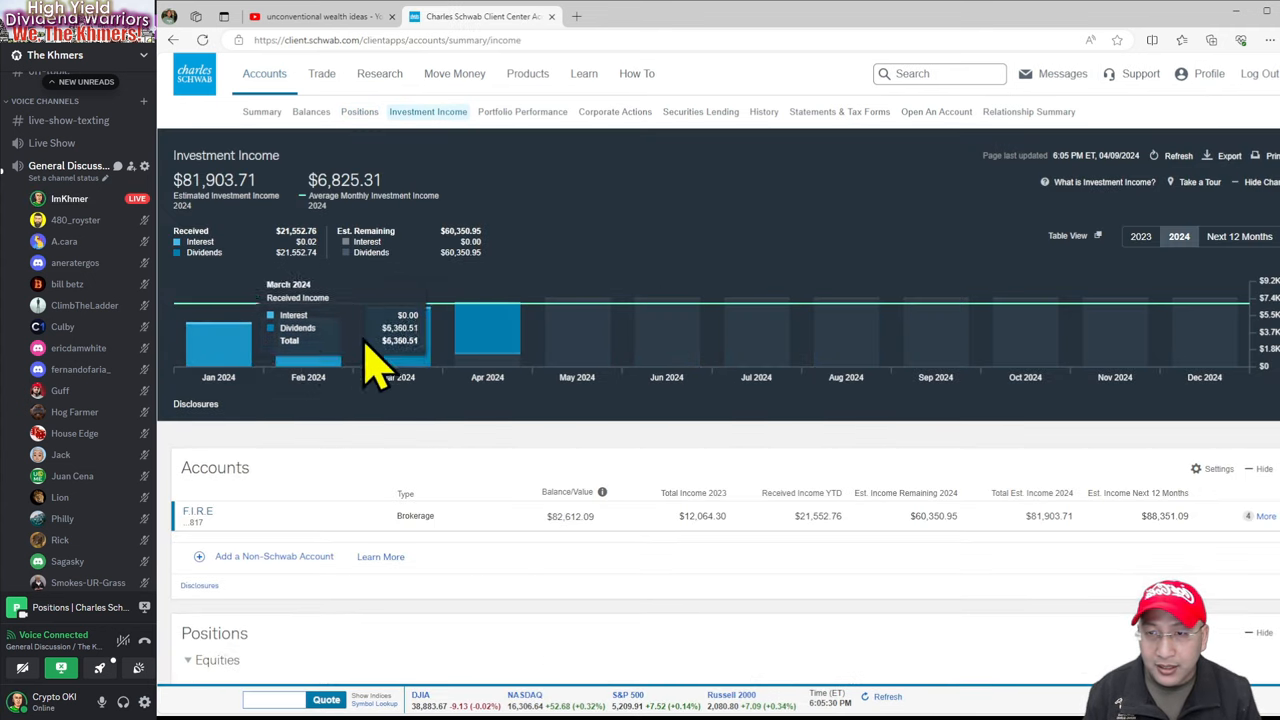
left_click(1140, 237)
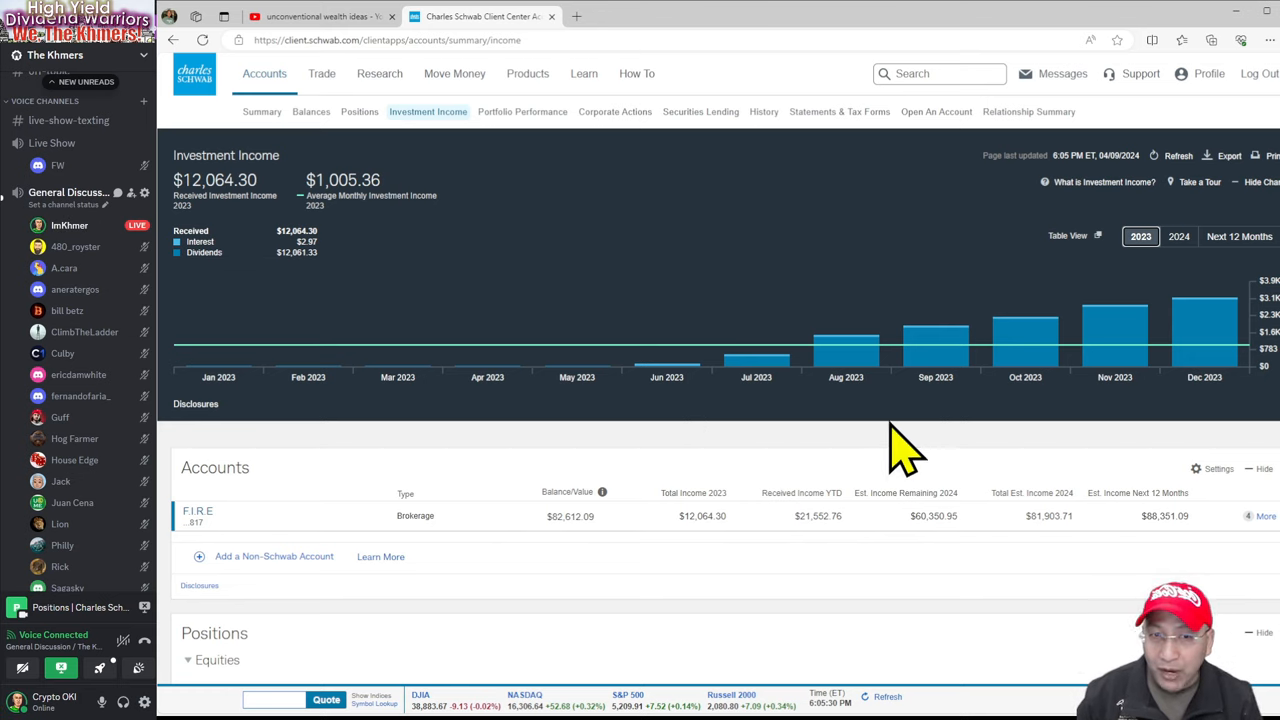
scroll(560, 450, "down", 2)
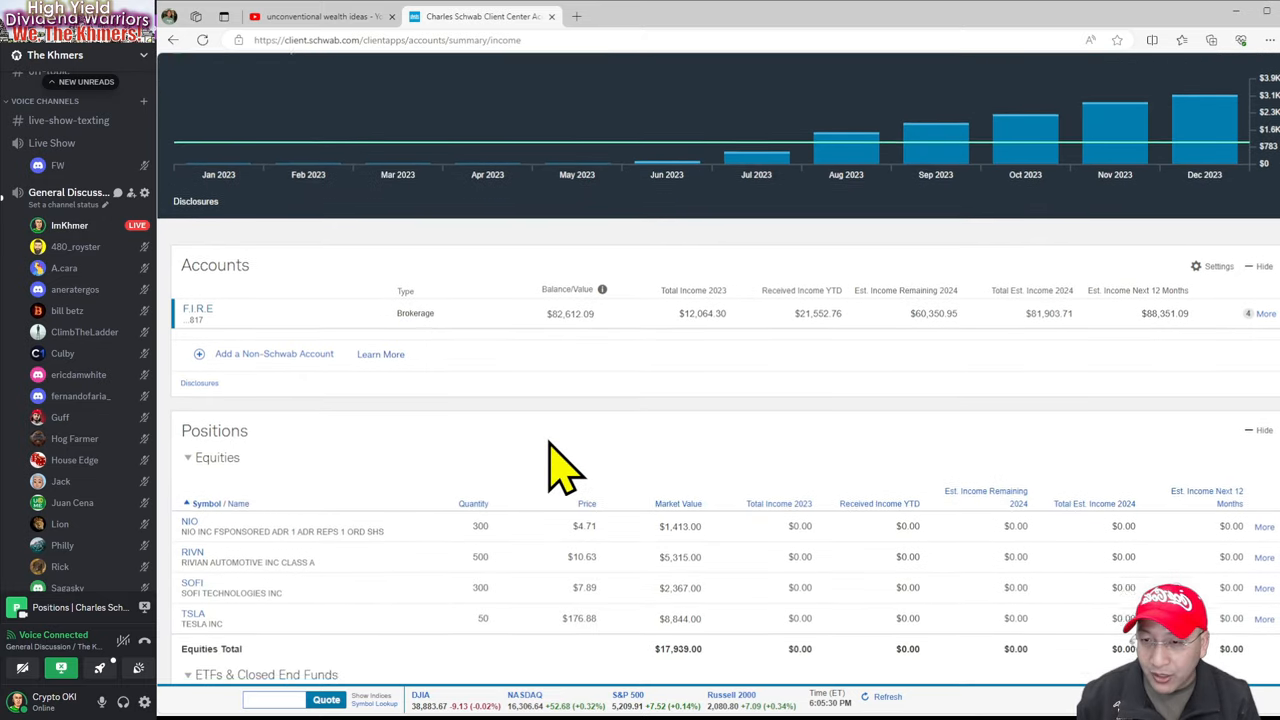
scroll(560, 465, "down", 3)
scroll(560, 465, "down", 2)
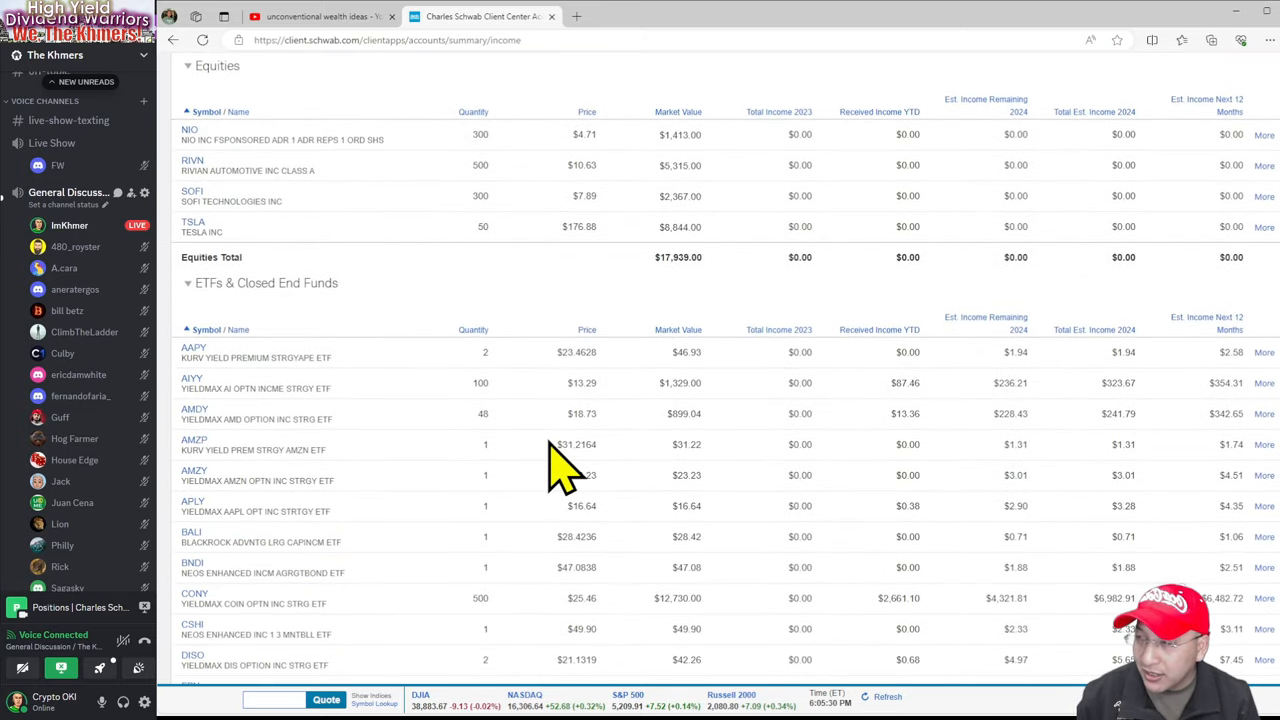
scroll(560, 465, "down", 1)
scroll(560, 465, "up", 4)
scroll(560, 465, "up", 4)
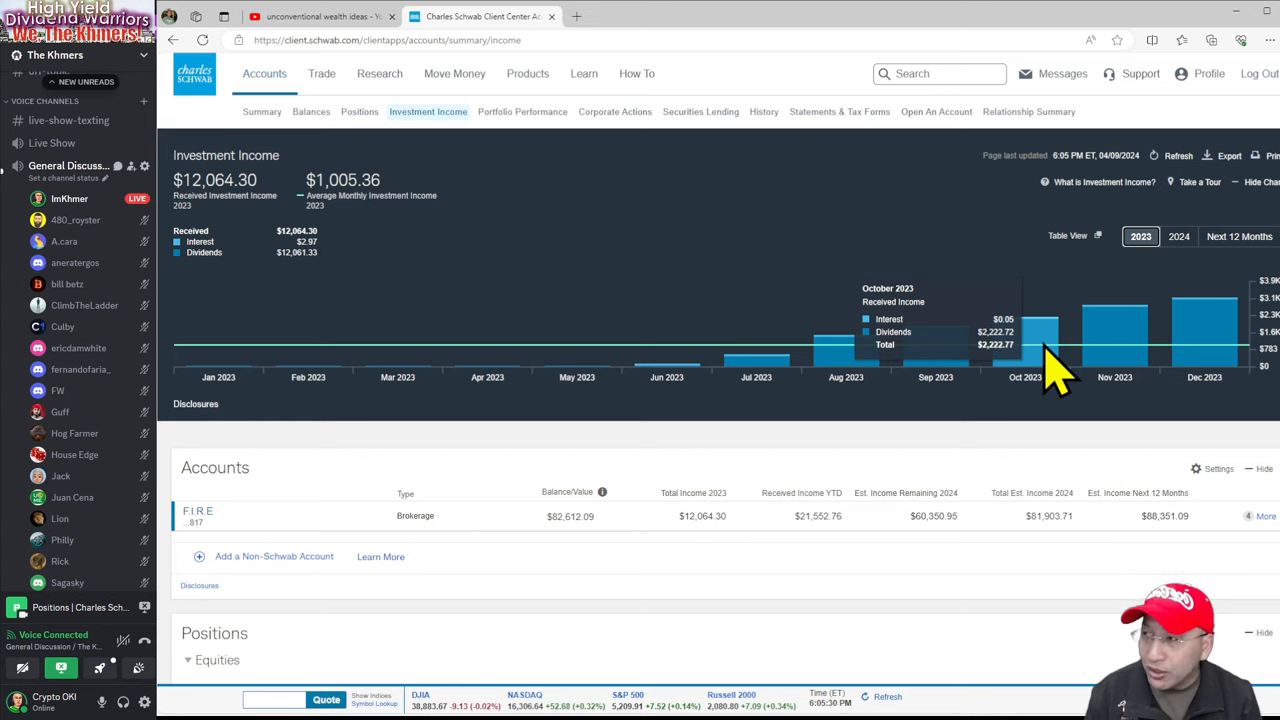
Step: Load calculator.net in a new tab and clear a mistaken 55 entry
left_click(576, 16)
type("calculator.net")
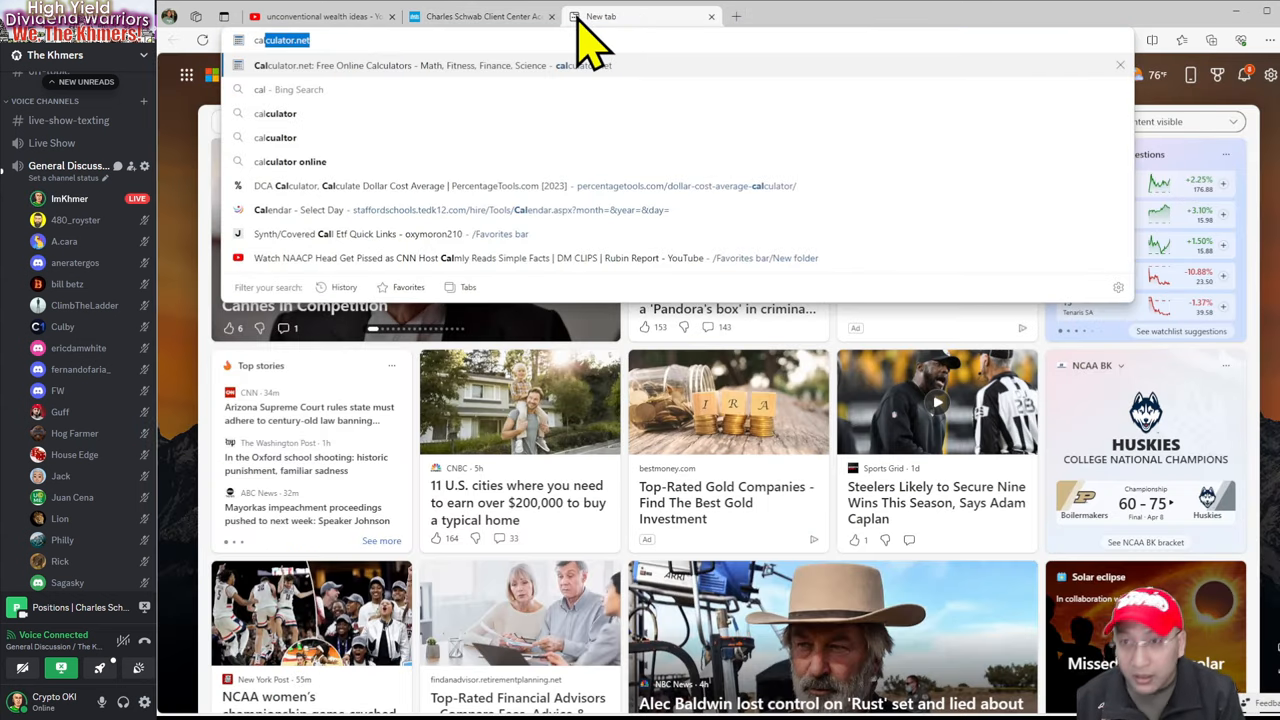
key("Return")
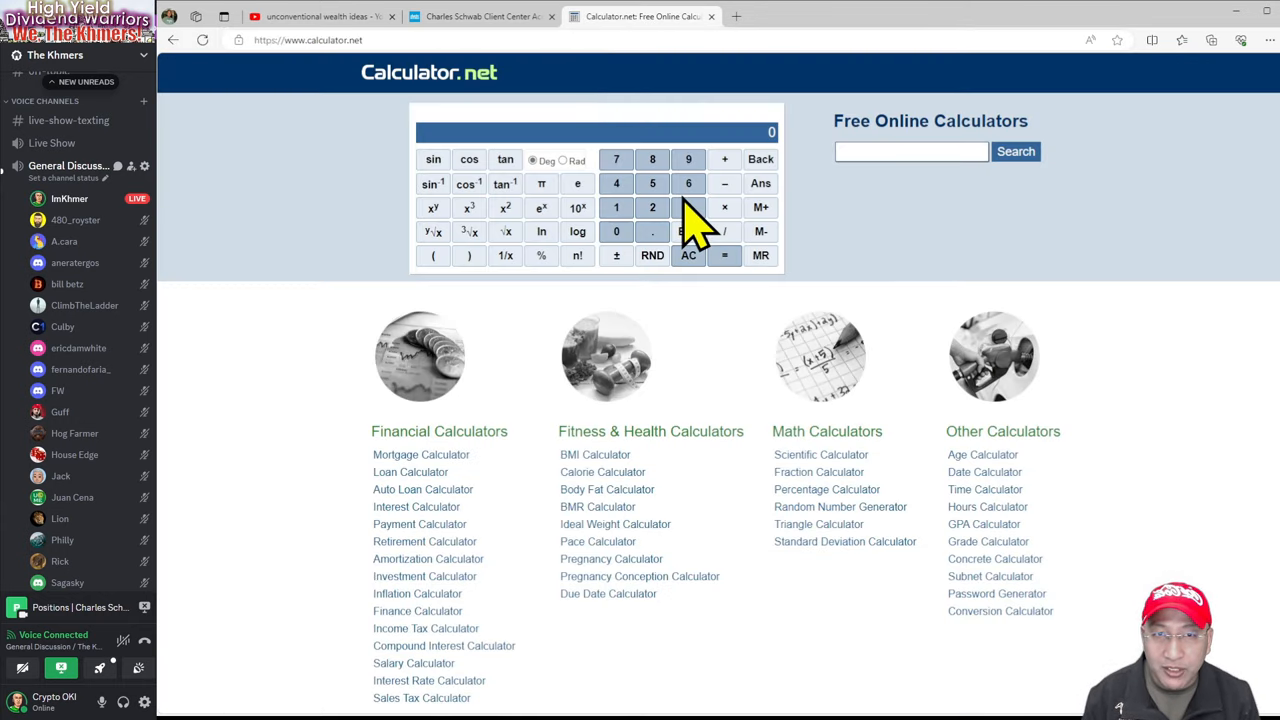
left_click(652, 183)
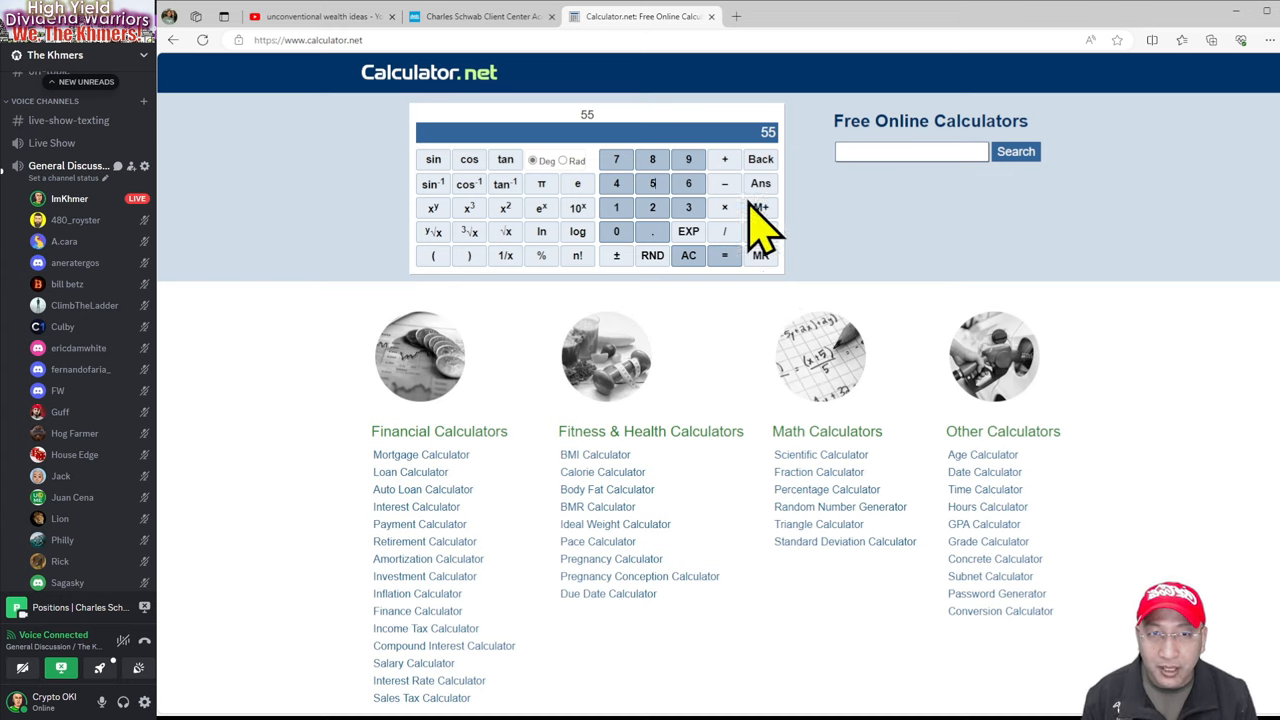
left_click(692, 255)
Step: Work out 1000 ÷ 50 = 20 shares from the paycheck
left_click(616, 207)
left_click(616, 231)
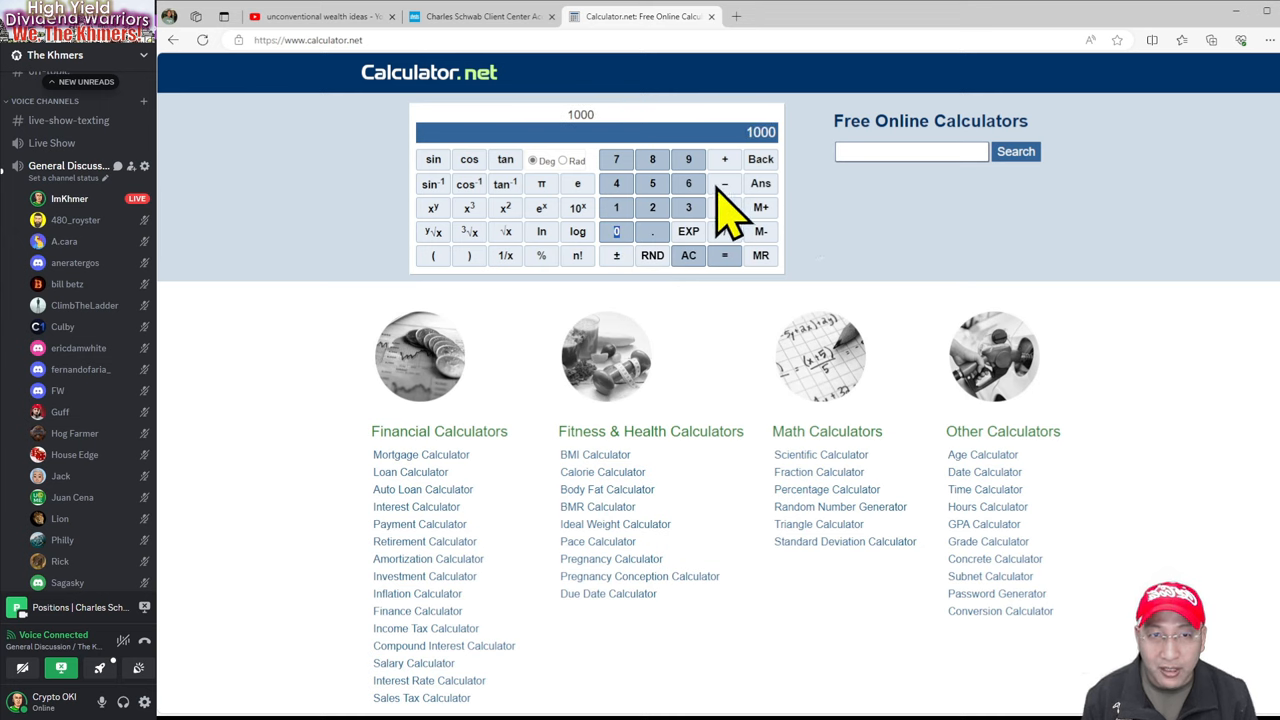
left_click(724, 231)
left_click(652, 183)
left_click(616, 231)
left_click(724, 255)
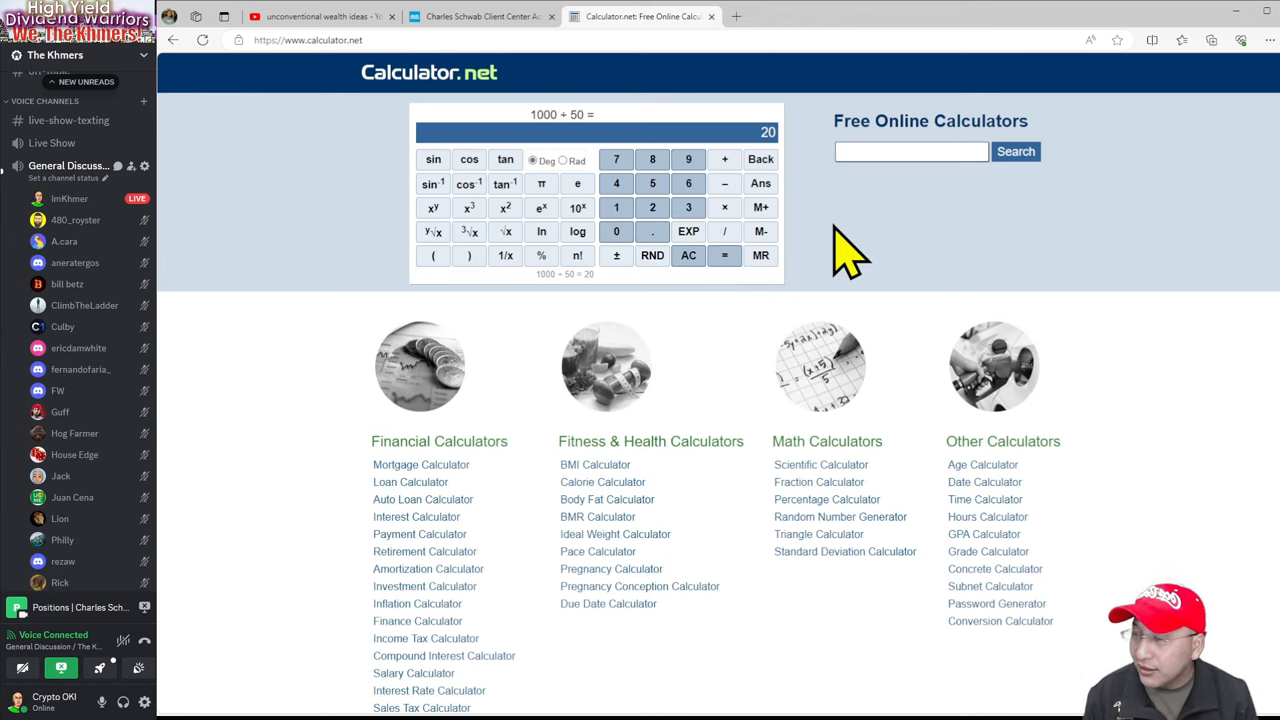
Step: Check the Schwab income page, then return and clear the calculator to 0
left_click(470, 16)
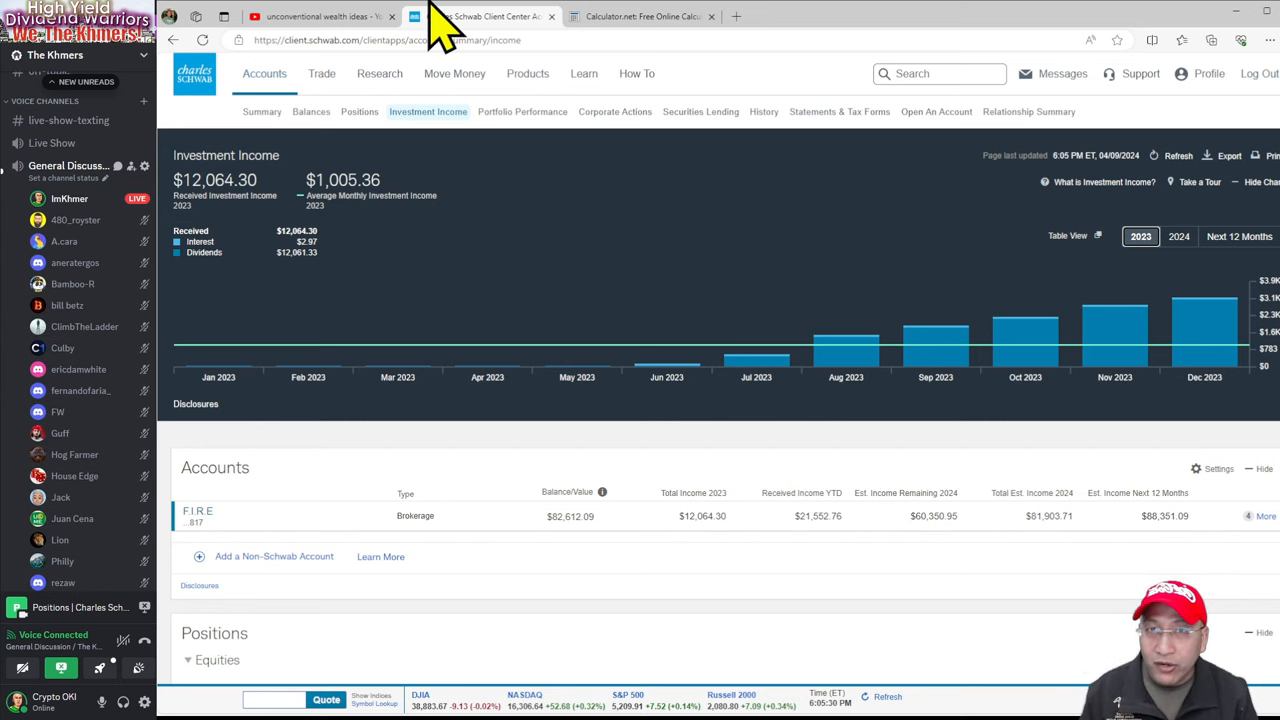
left_click(620, 16)
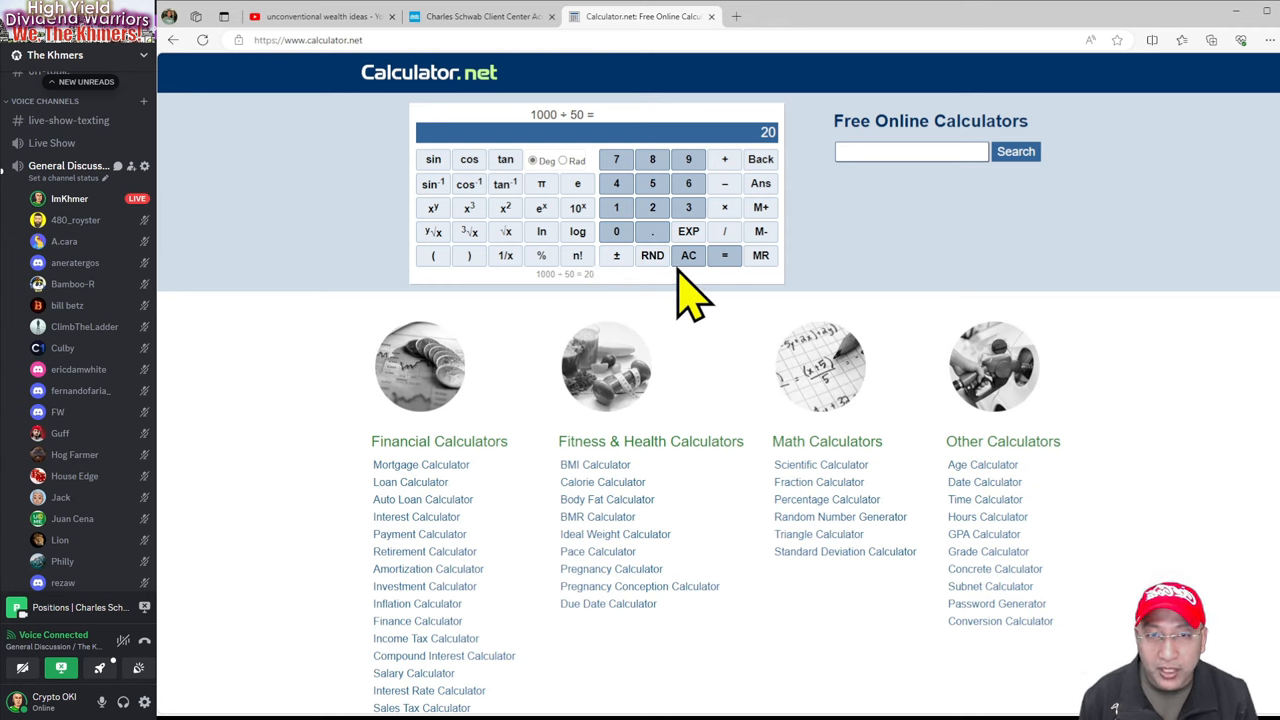
left_click(690, 255)
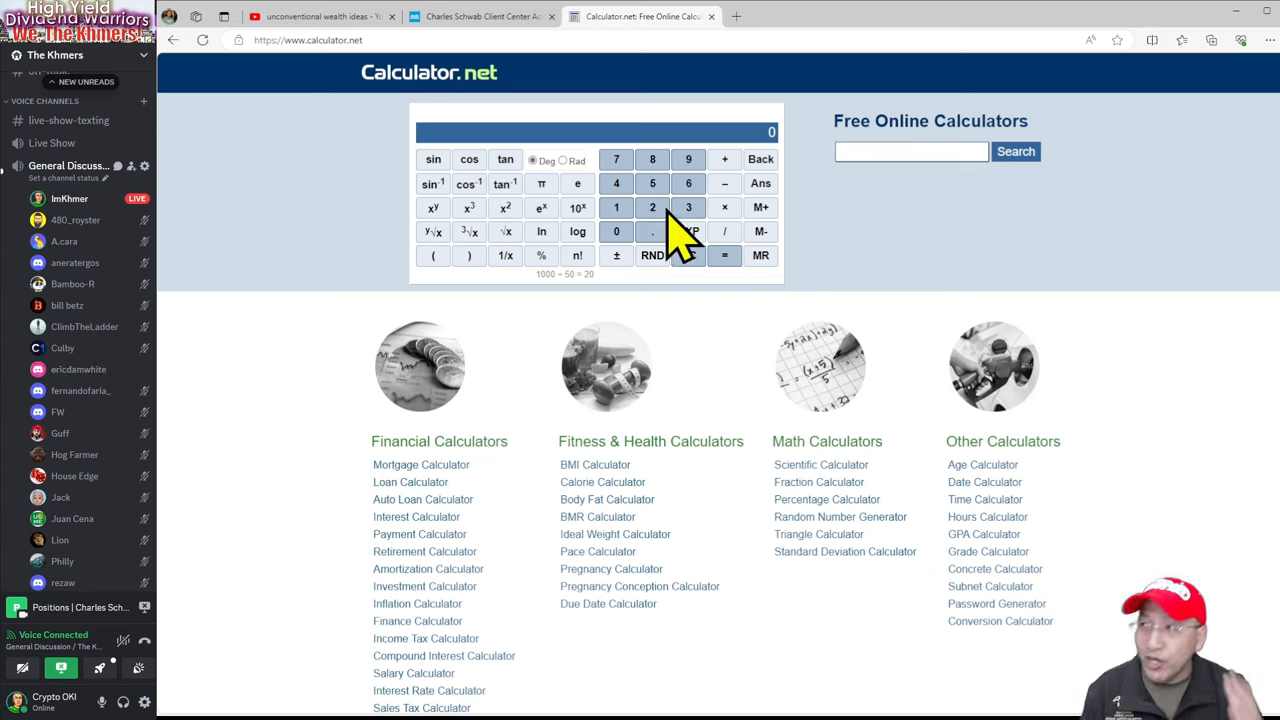
Step: Compute 200 × 0.35 = 70 on the calculator, then return to the Schwab income page
left_click(652, 207)
left_click(616, 231)
left_click(616, 231)
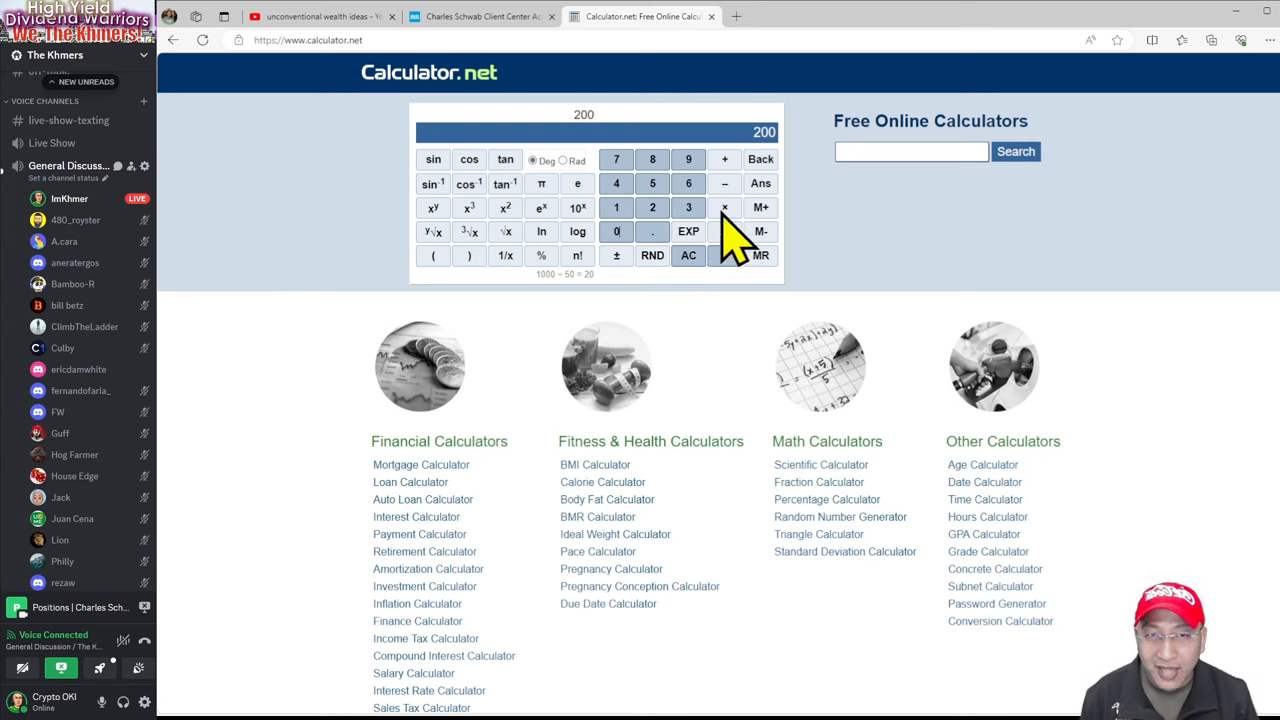
left_click(724, 207)
left_click(652, 231)
left_click(688, 207)
left_click(652, 183)
left_click(724, 255)
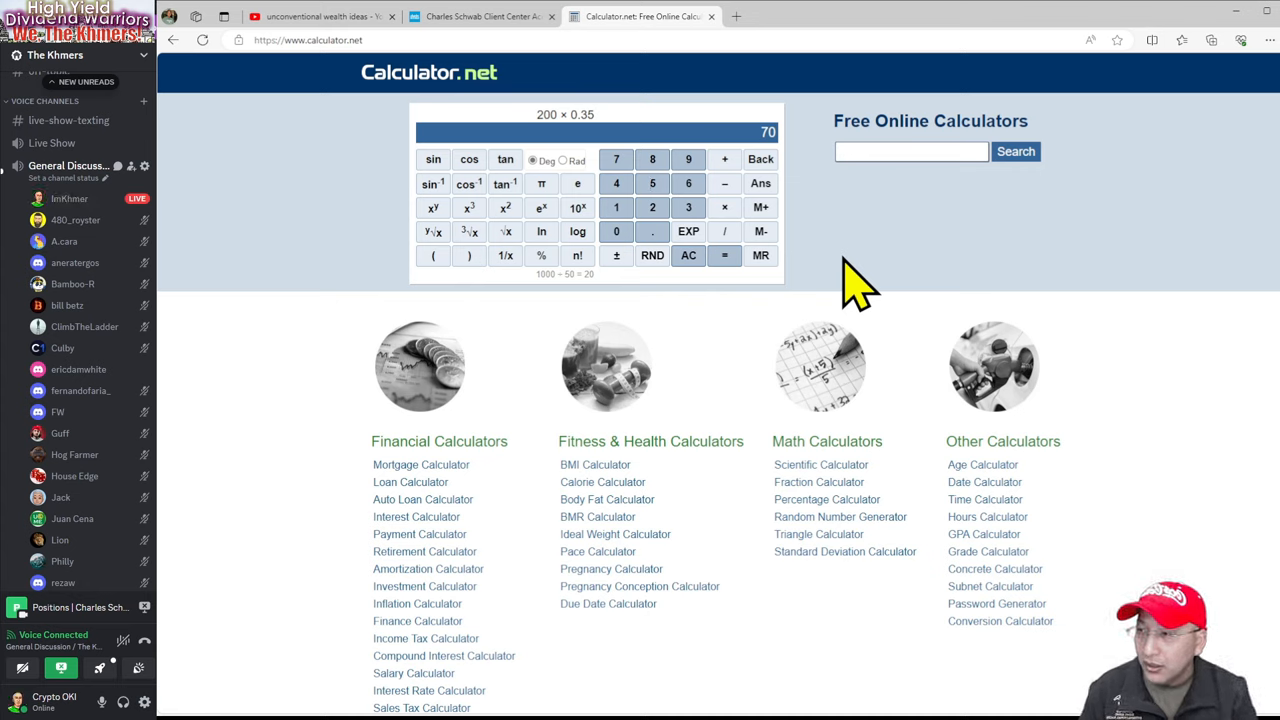
left_click(500, 16)
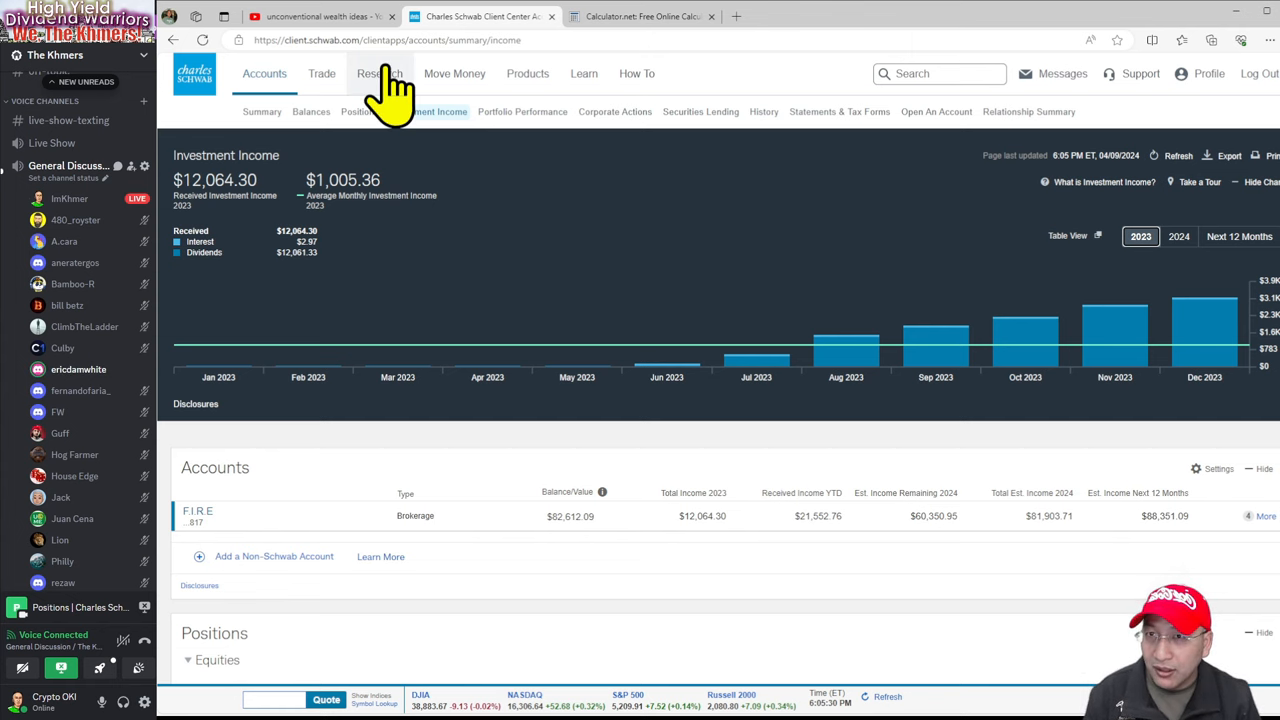
Step: Glance at YouTube, return to Schwab and switch the Investment Income chart to 2024 ($81,903.71 estimated)
left_click(318, 16)
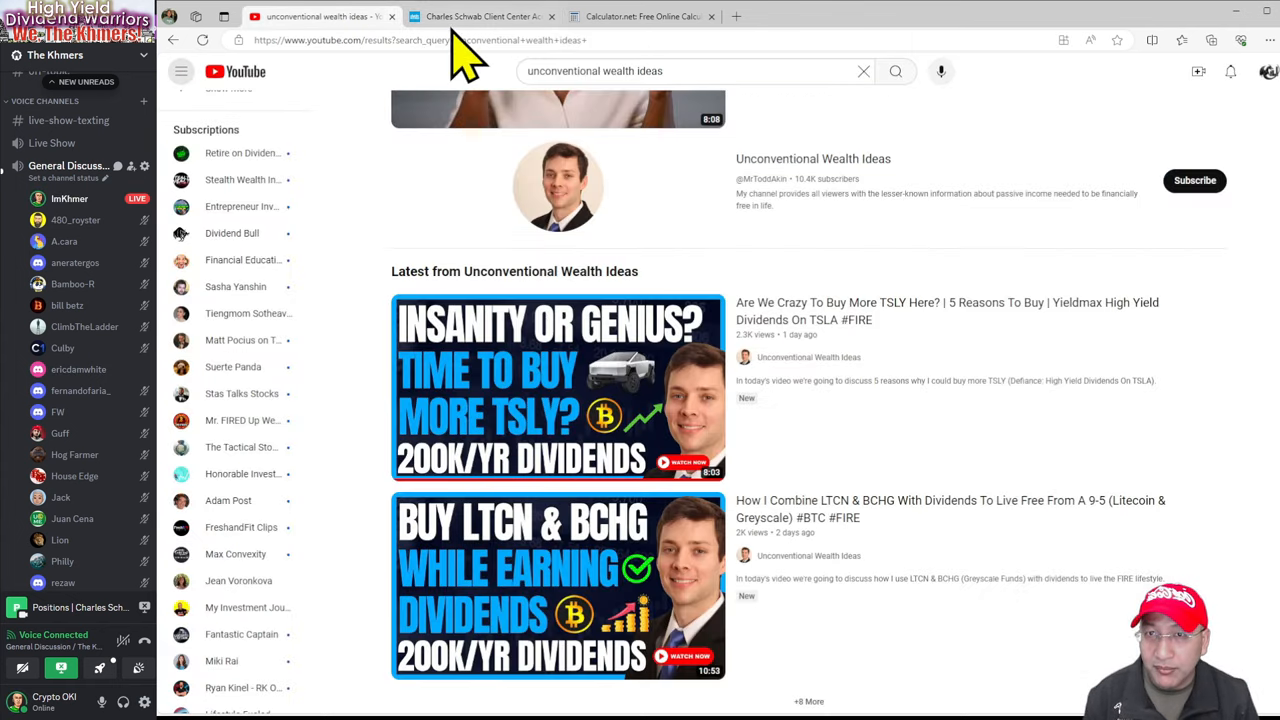
left_click(482, 16)
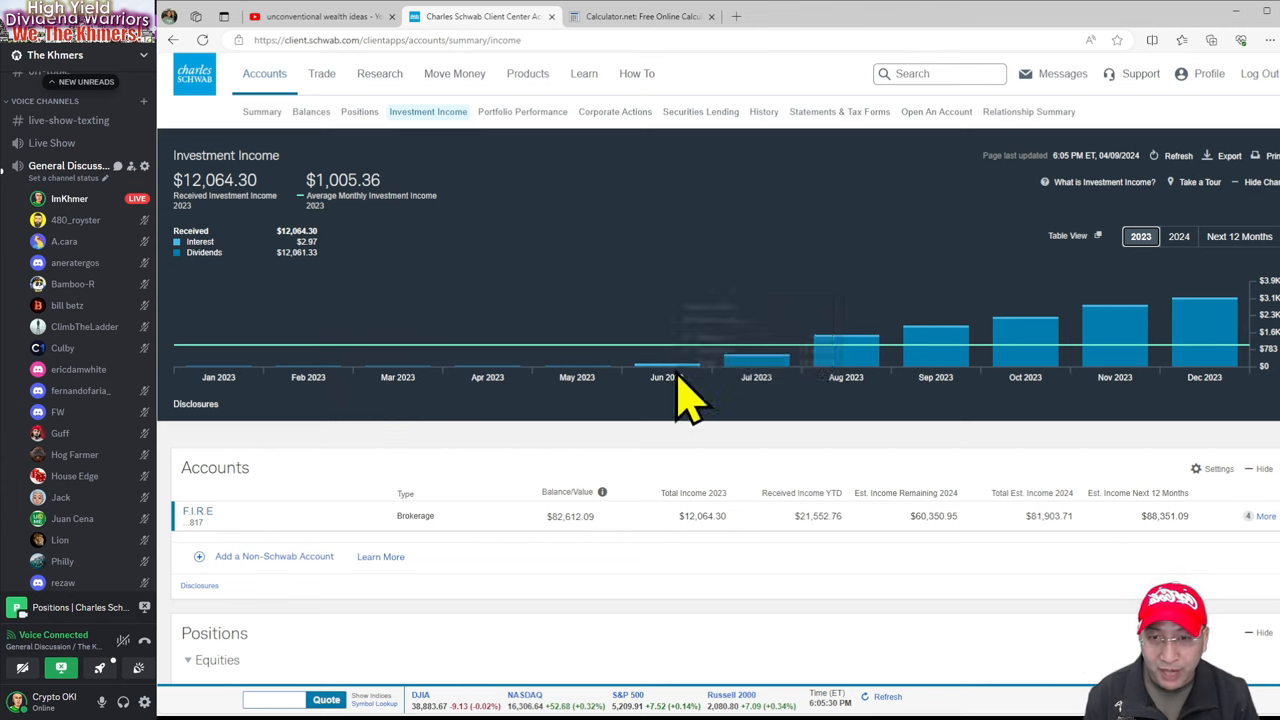
left_click(1179, 236)
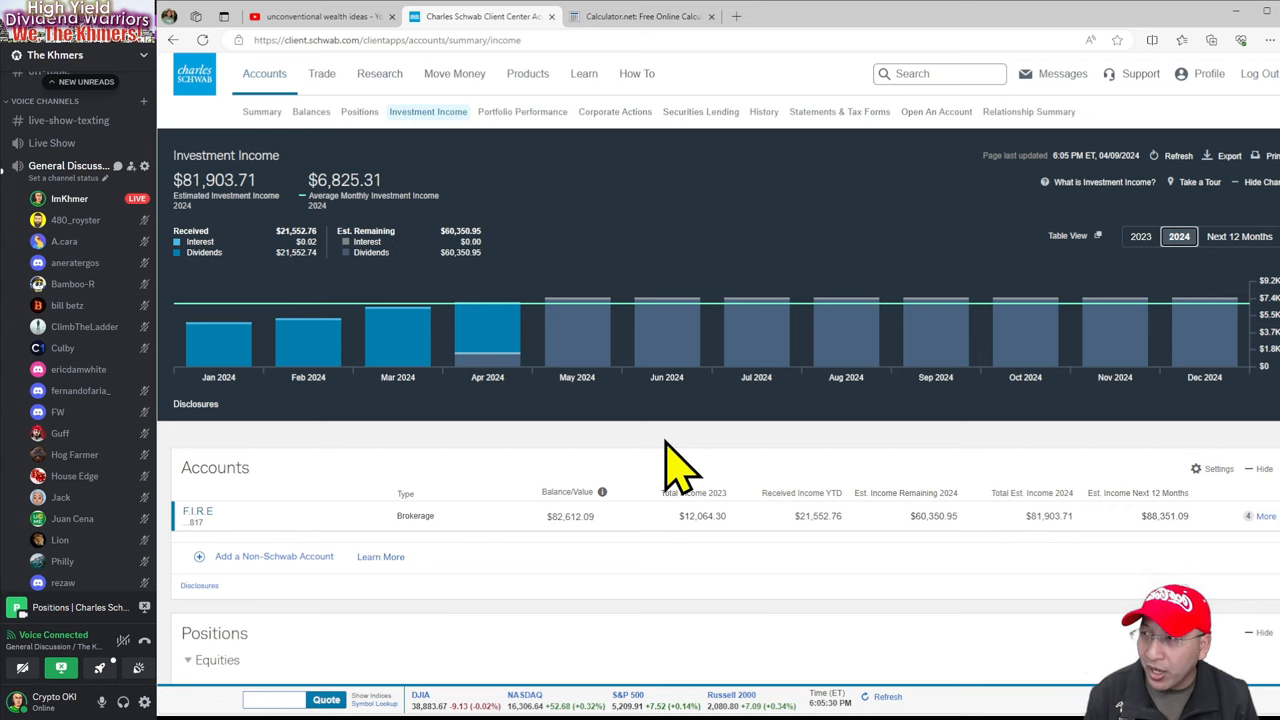
scroll(665, 465, "down", 1)
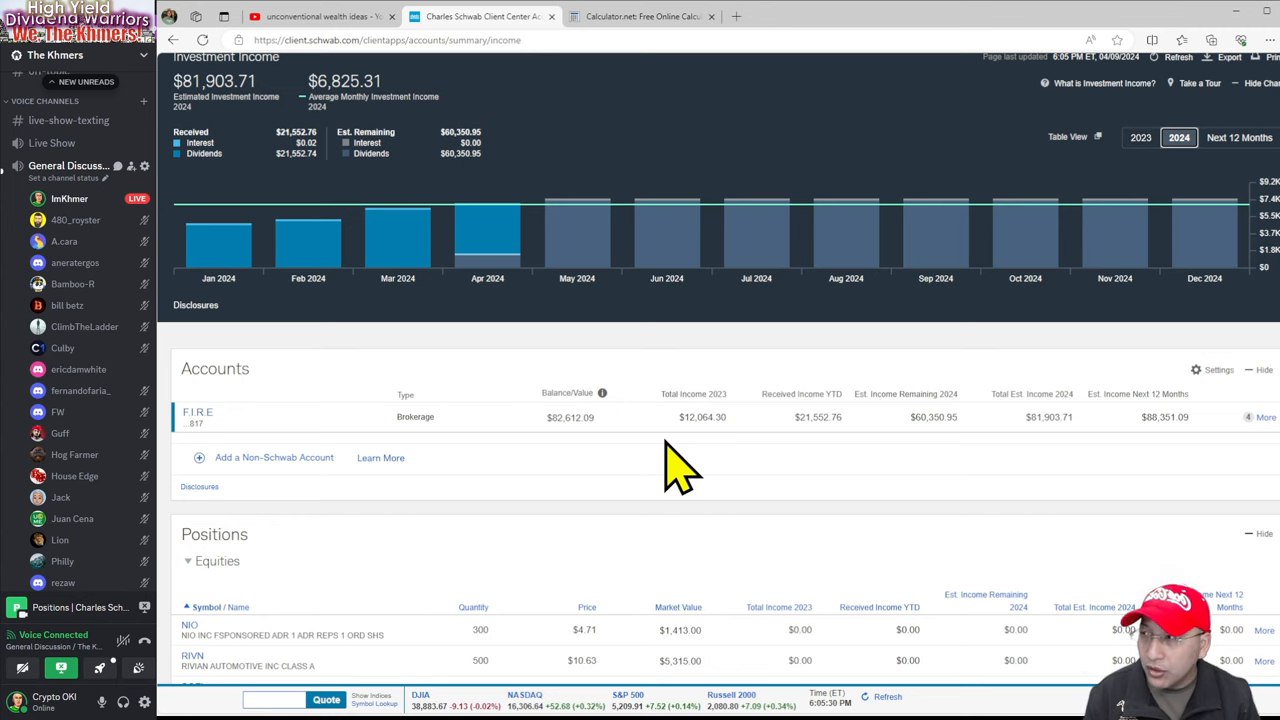
scroll(665, 465, "down", 3)
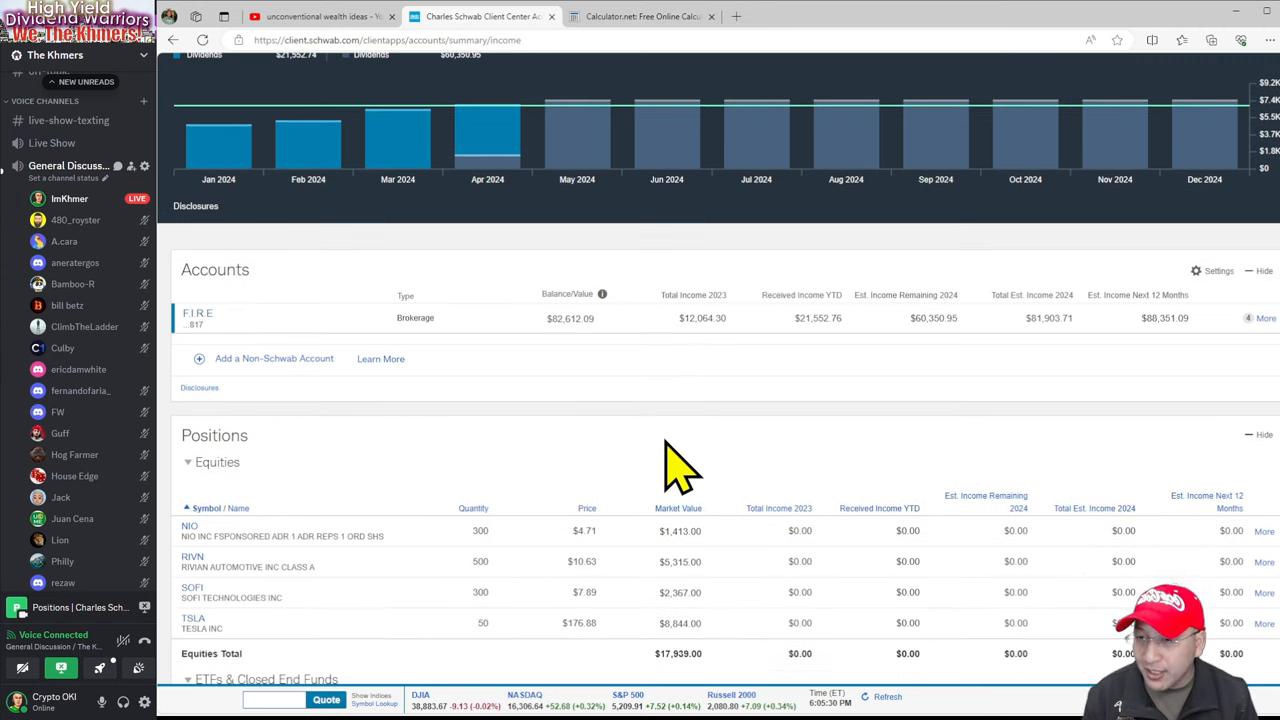
scroll(665, 465, "down", 3)
scroll(665, 465, "down", 3)
scroll(665, 465, "down", 2)
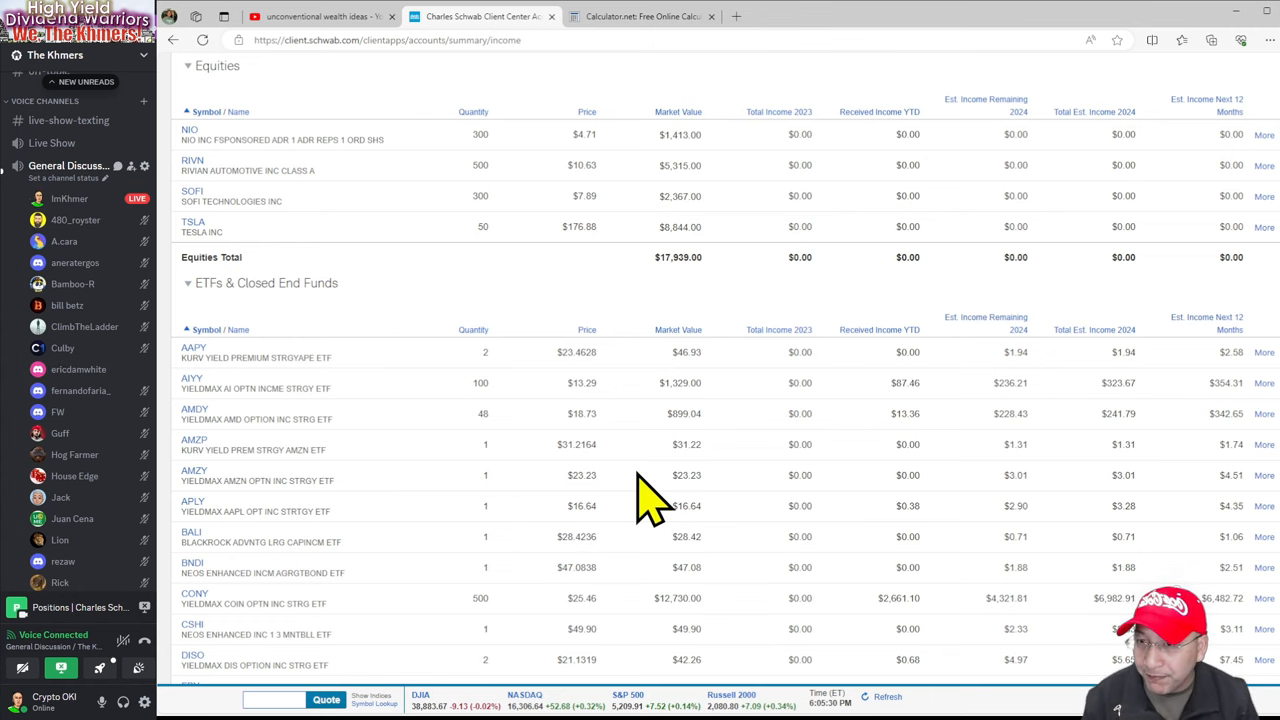
scroll(648, 495, "down", 1)
scroll(648, 495, "down", 1)
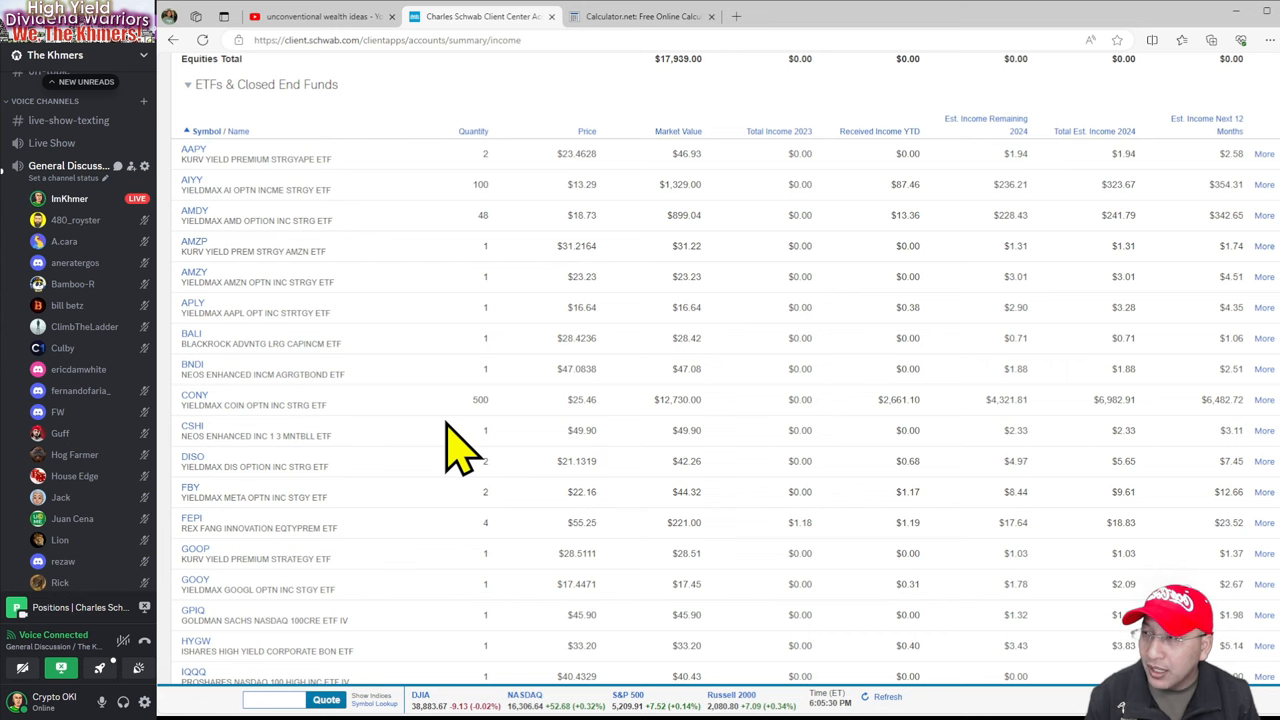
scroll(460, 448, "up", 1)
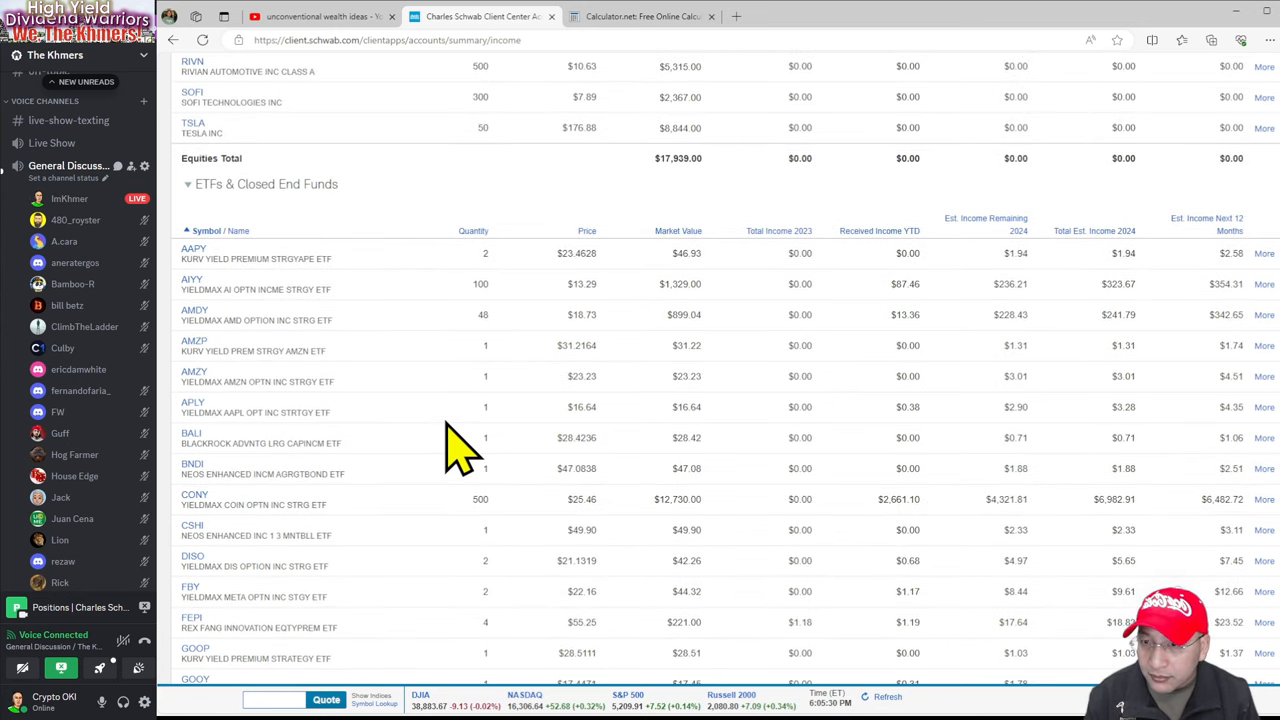
scroll(460, 448, "down", 2)
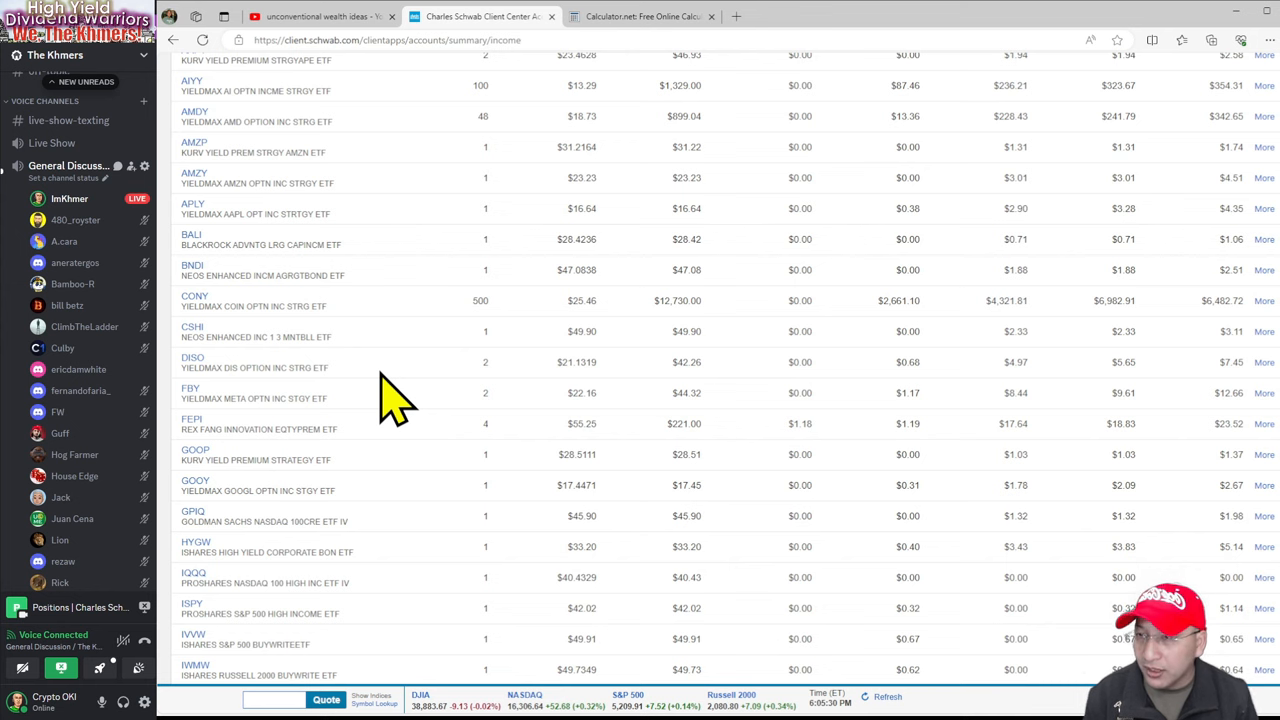
scroll(395, 398, "up", 3)
scroll(395, 398, "down", 3)
scroll(395, 398, "up", 3)
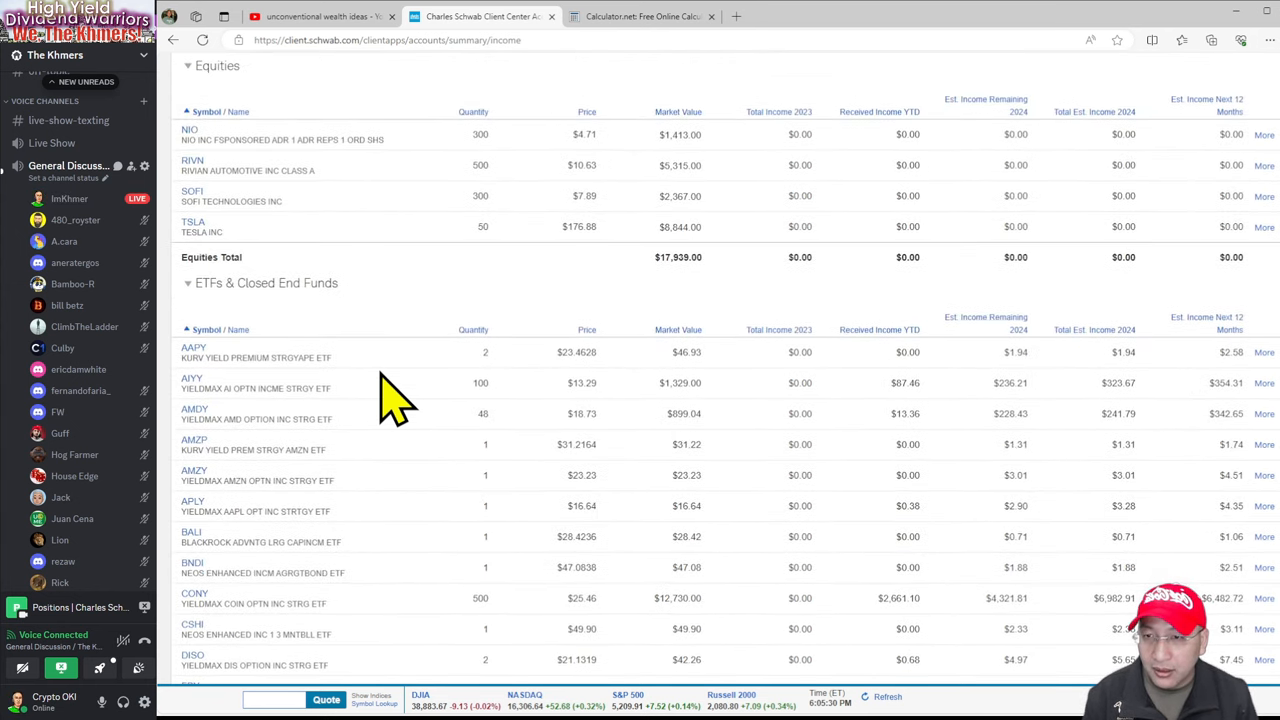
scroll(395, 398, "down", 1)
scroll(395, 398, "up", 1)
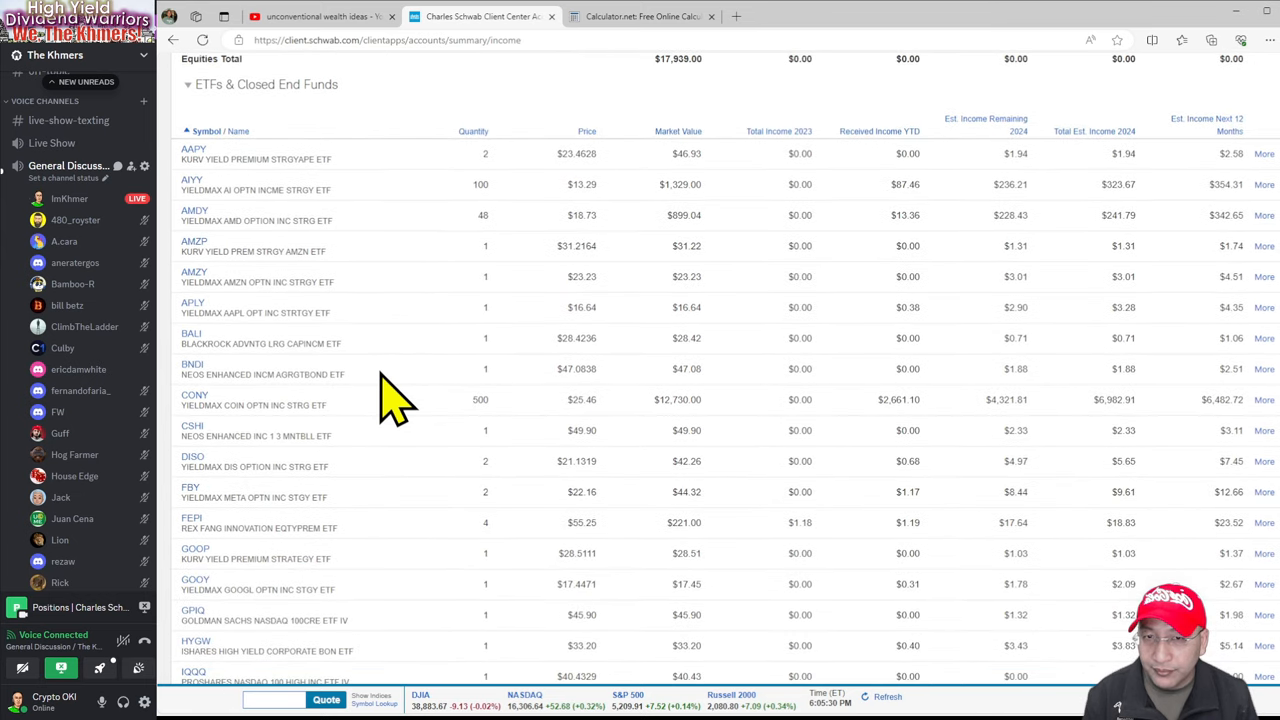
scroll(395, 398, "up", 2)
scroll(395, 398, "up", 1)
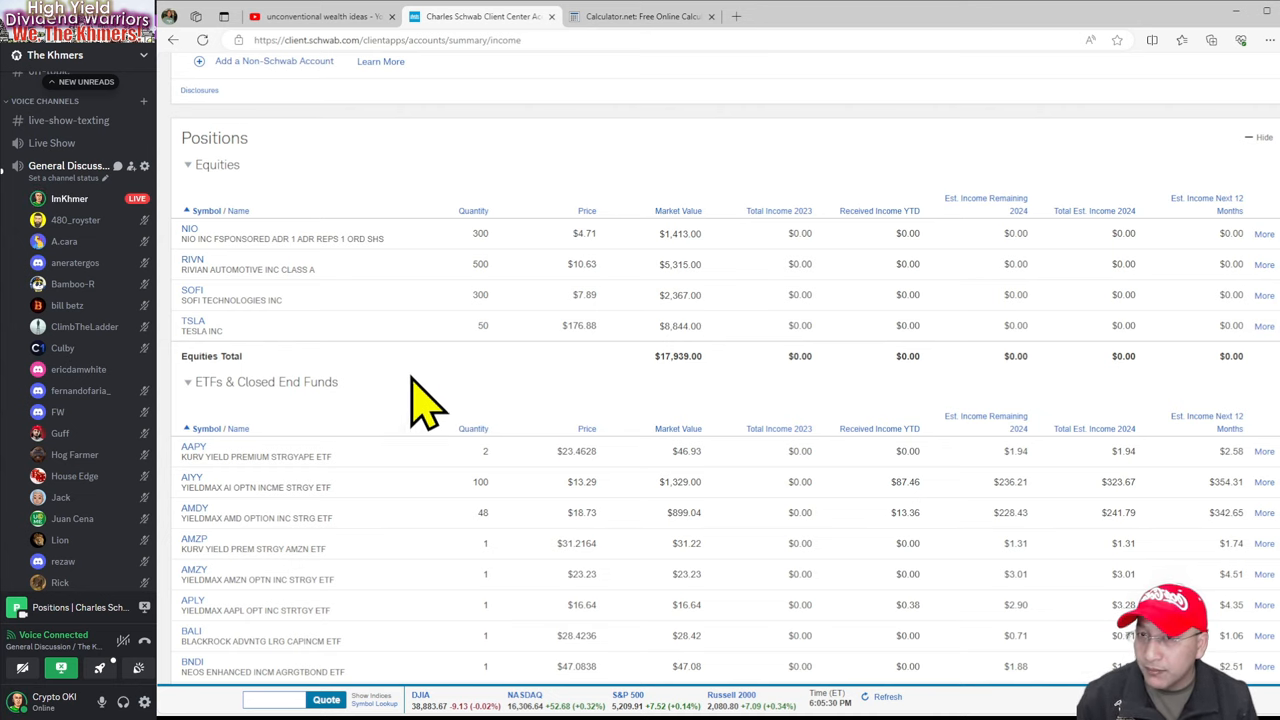
scroll(500, 420, "up", 2)
scroll(505, 425, "up", 1)
scroll(500, 410, "up", 2)
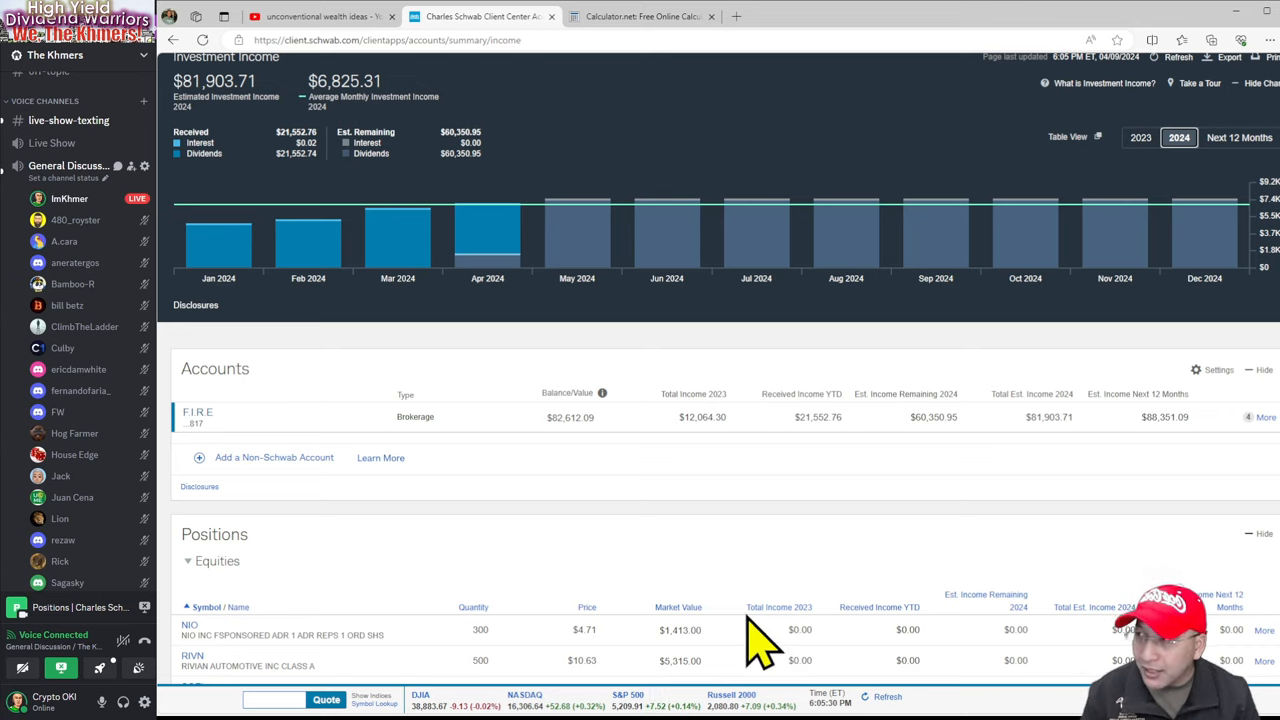
scroll(865, 572, "down", 5)
scroll(865, 572, "down", 8)
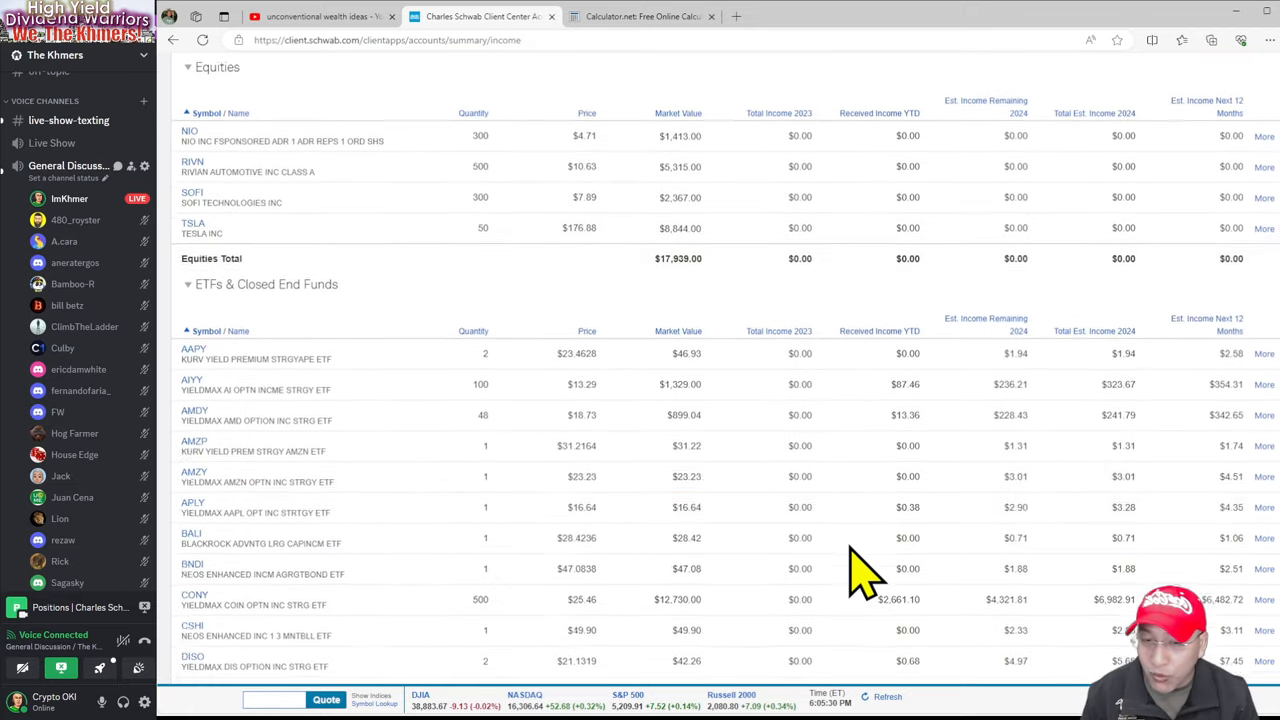
scroll(865, 572, "down", 8)
scroll(865, 572, "down", 6)
scroll(865, 572, "down", 5)
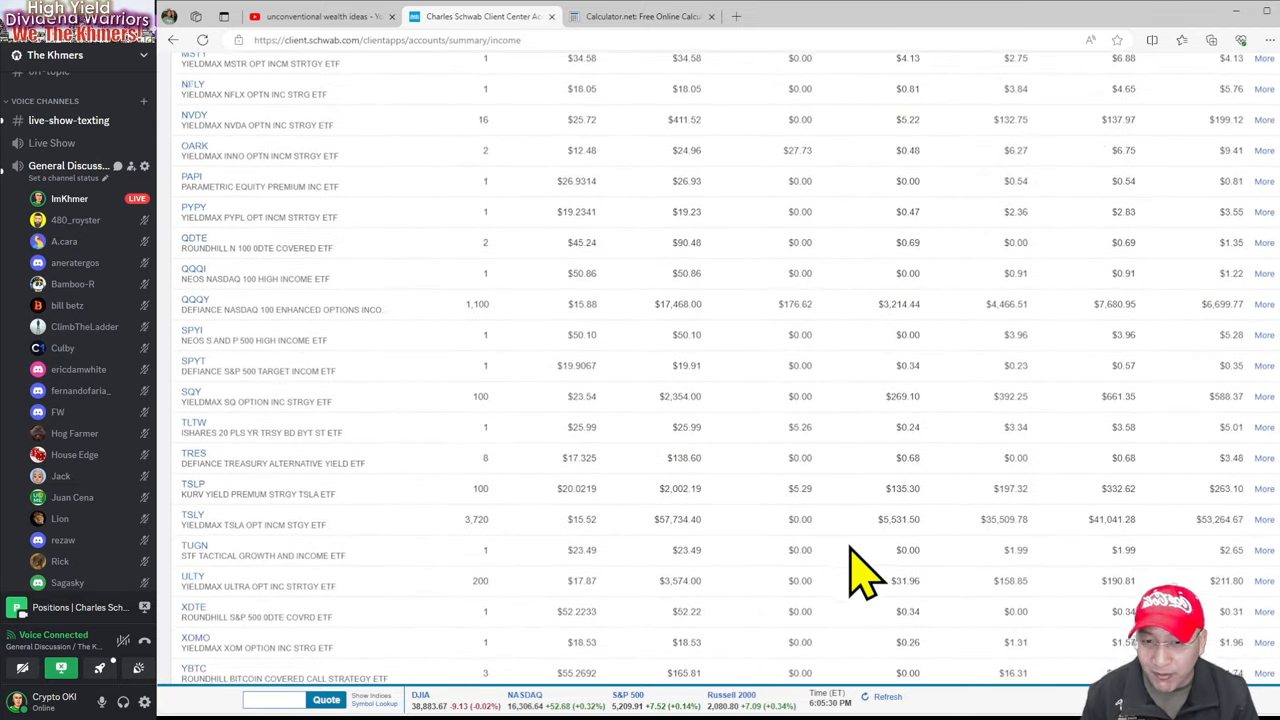
scroll(860, 570, "down", 3)
scroll(640, 480, "up", 1)
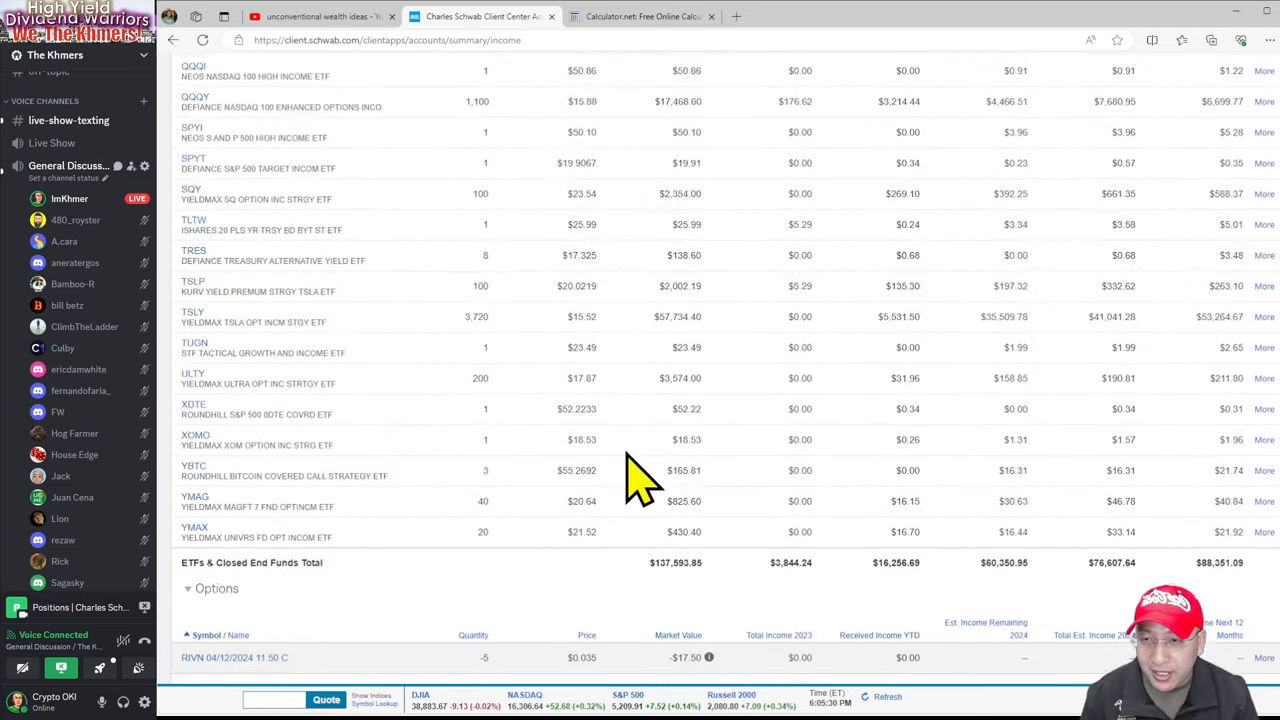
scroll(640, 480, "up", 3)
scroll(460, 465, "up", 1)
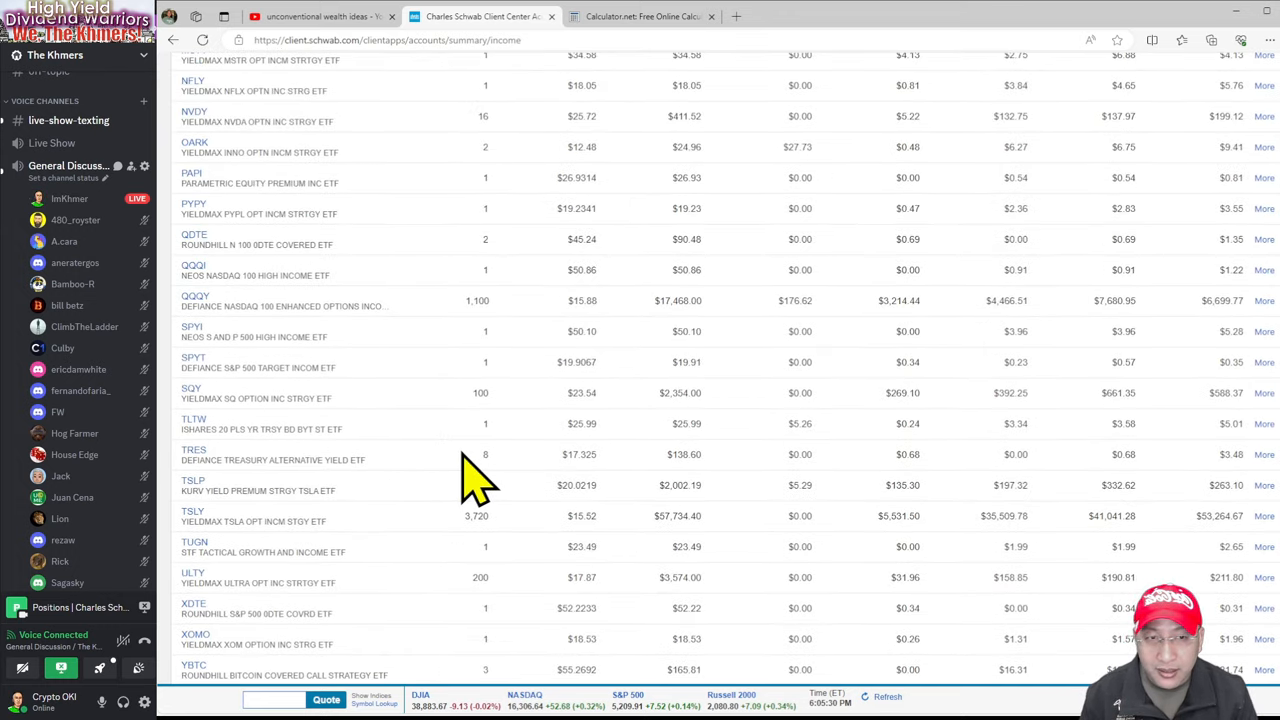
scroll(478, 478, "up", 3)
scroll(478, 478, "up", 3)
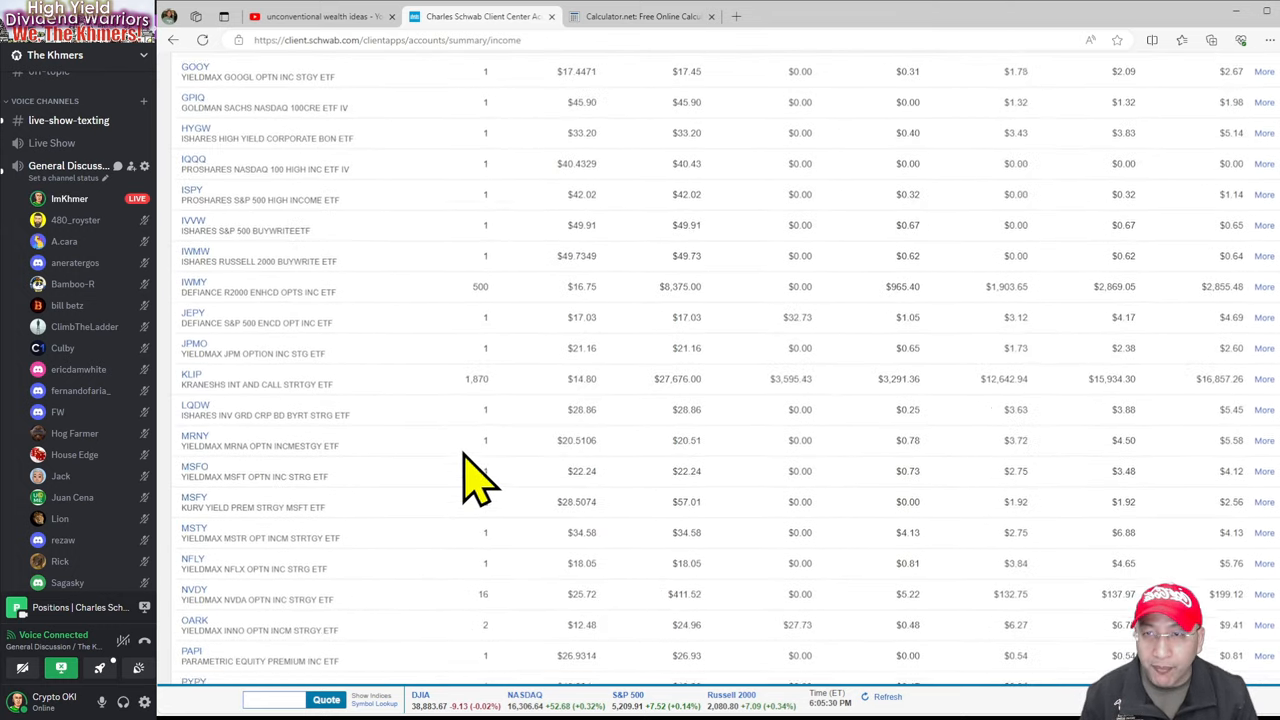
scroll(478, 478, "up", 4)
scroll(478, 478, "up", 5)
scroll(475, 475, "up", 2)
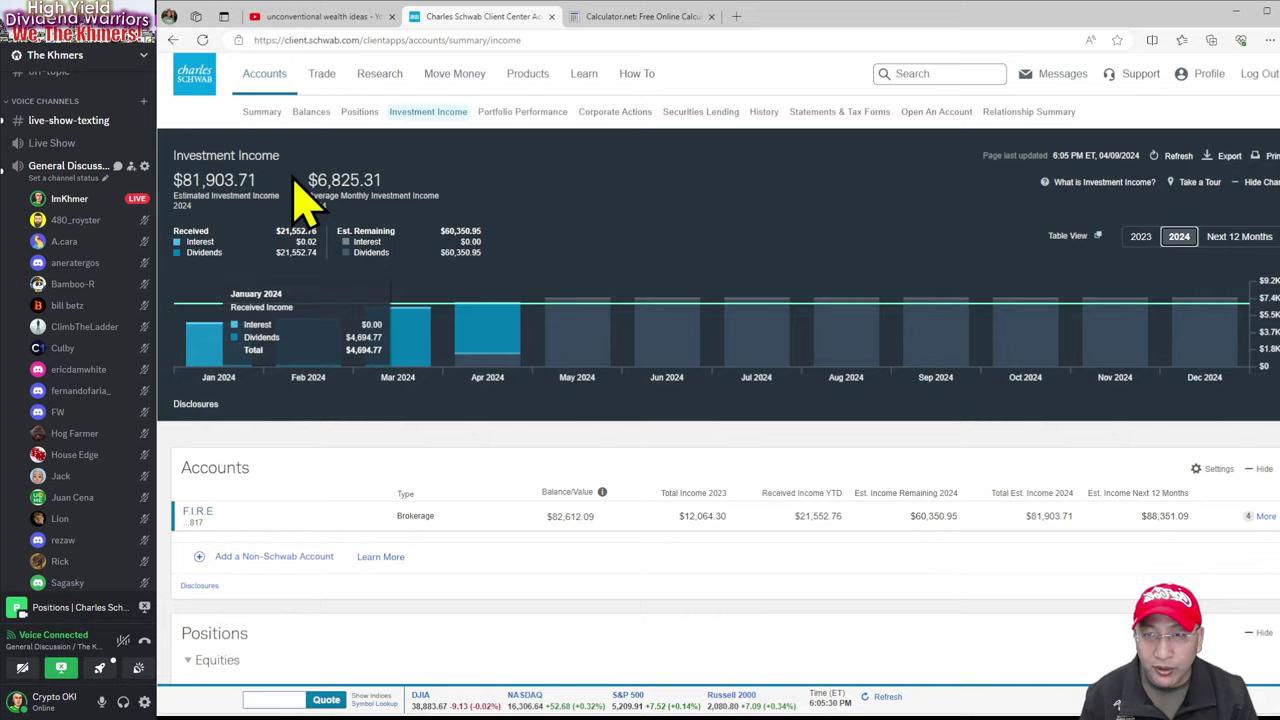
Step: Show the account Positions page with equity and ETF holdings
left_click(359, 110)
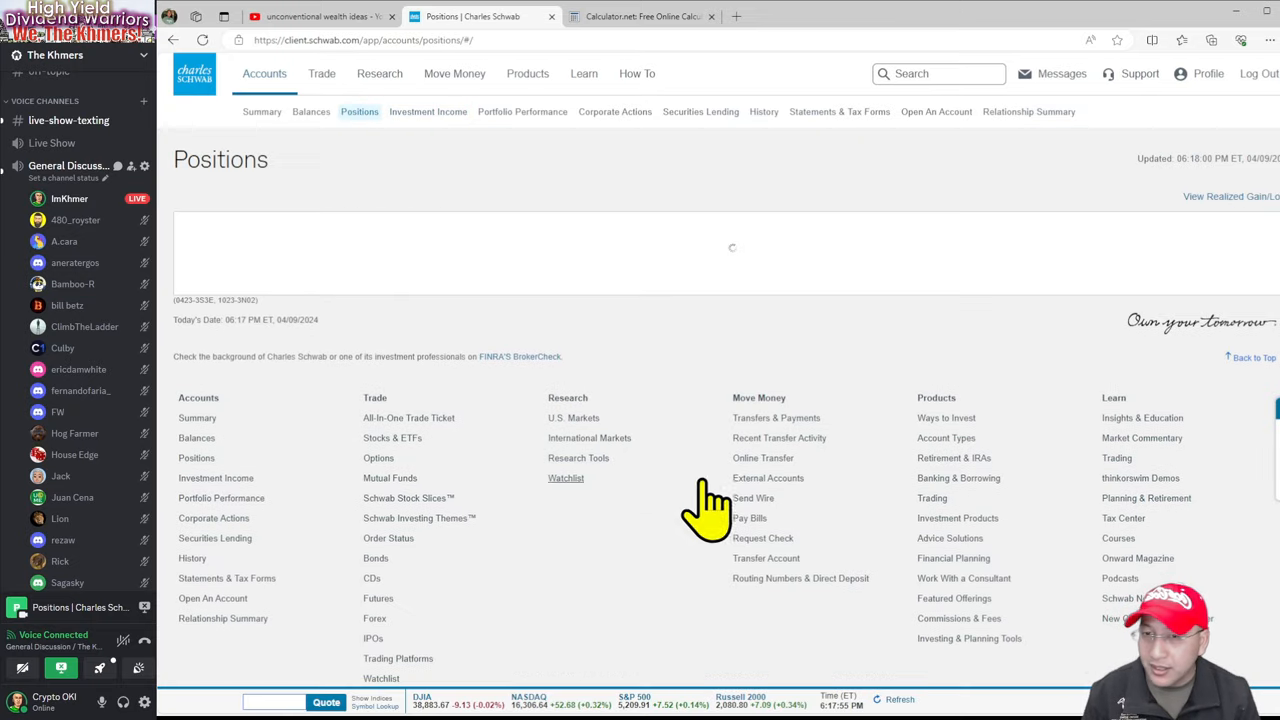
scroll(828, 505, "down", 3)
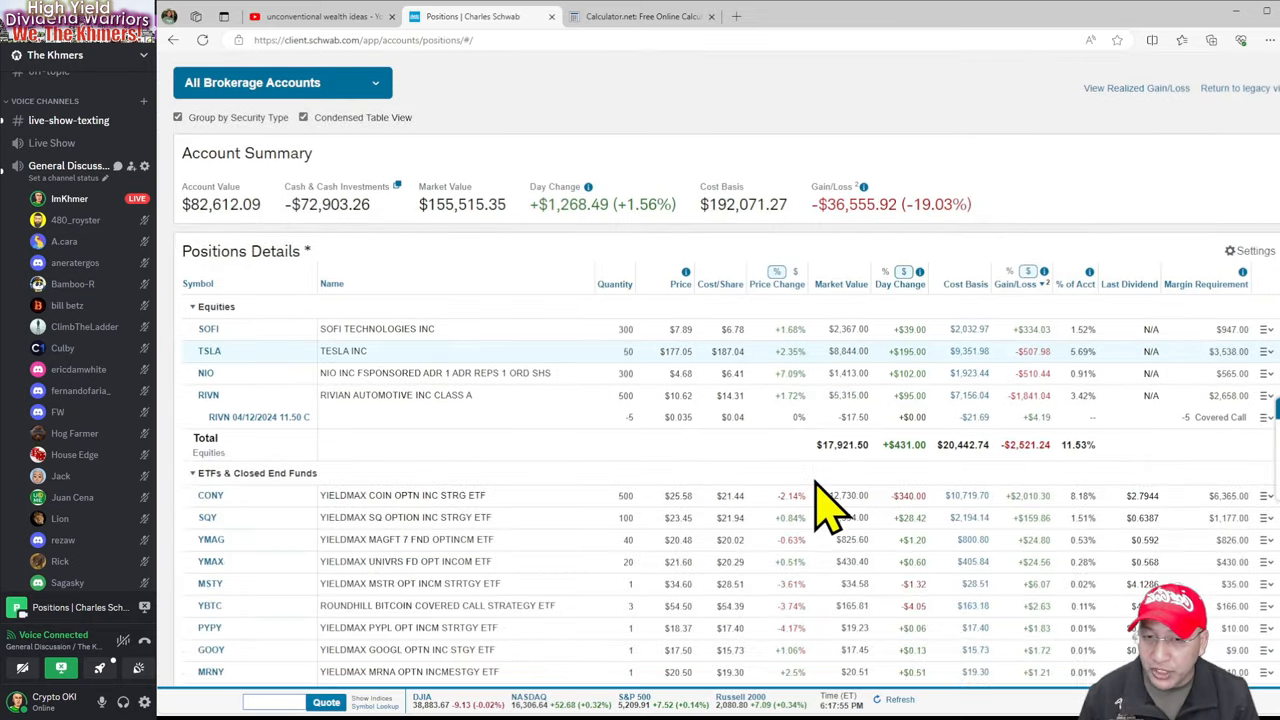
scroll(828, 505, "down", 8)
scroll(828, 505, "down", 5)
scroll(828, 505, "down", 1)
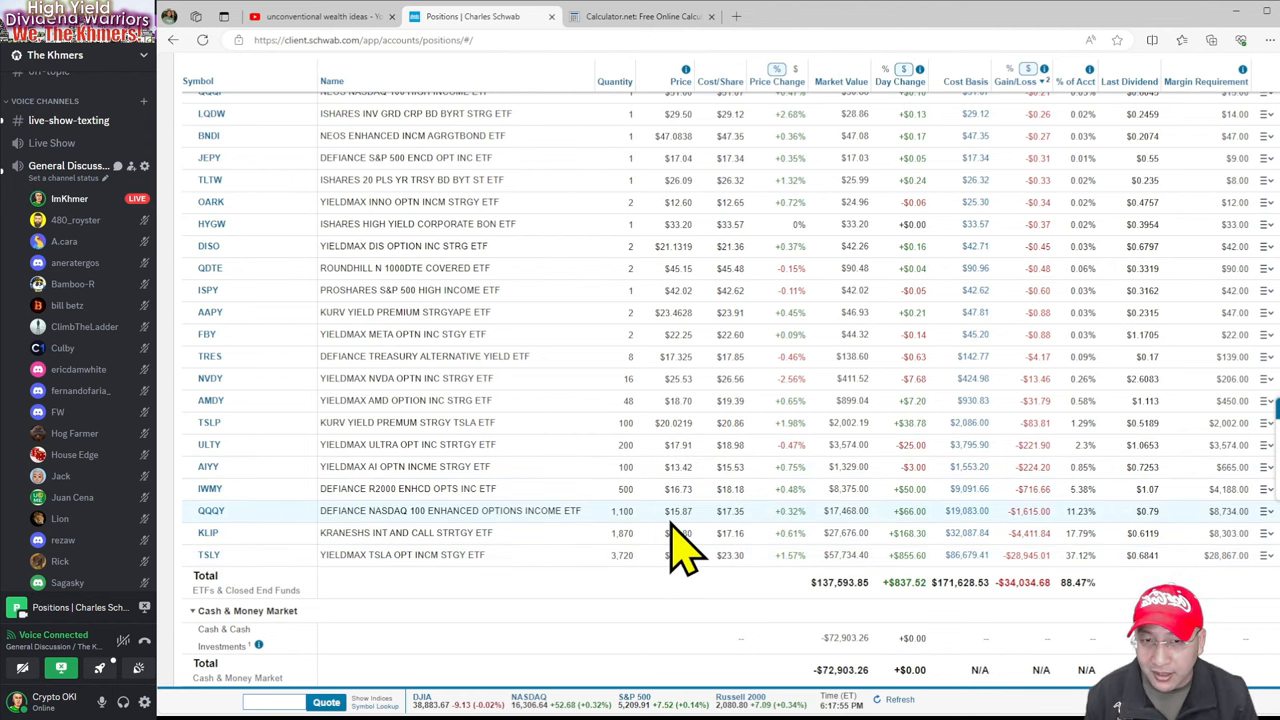
scroll(695, 525, "up", 3)
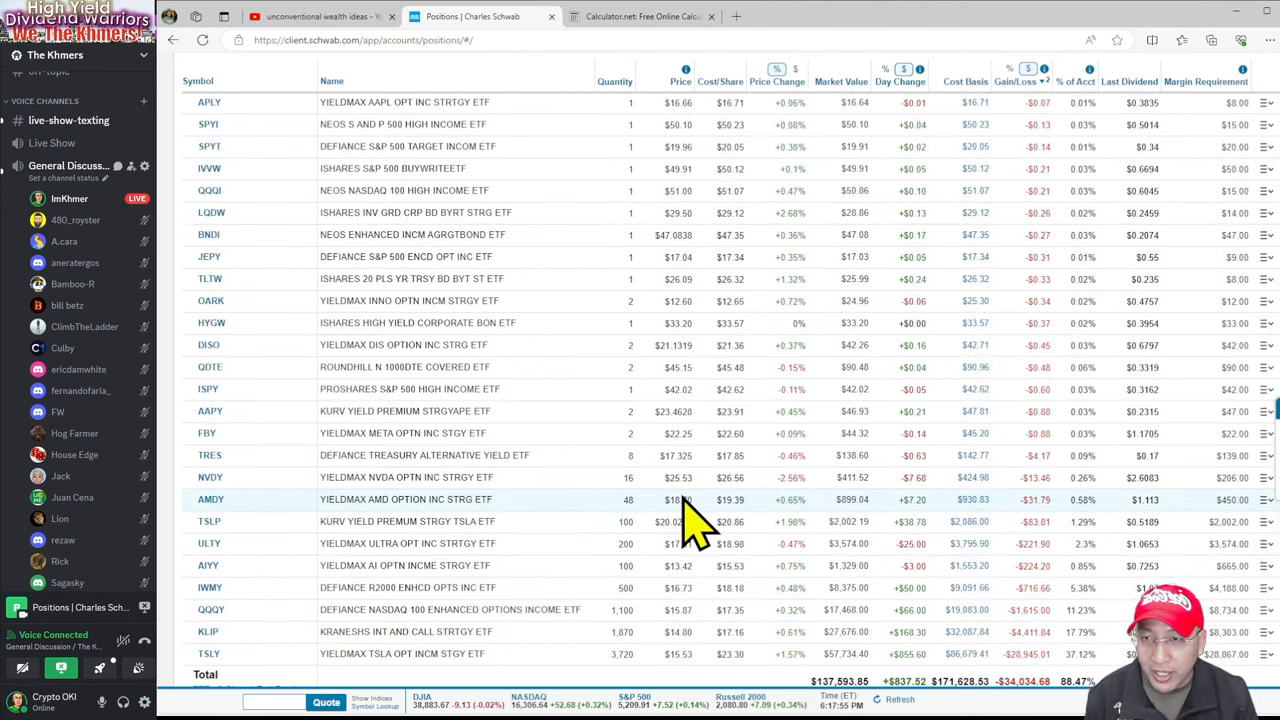
scroll(695, 525, "up", 3)
scroll(695, 525, "down", 3)
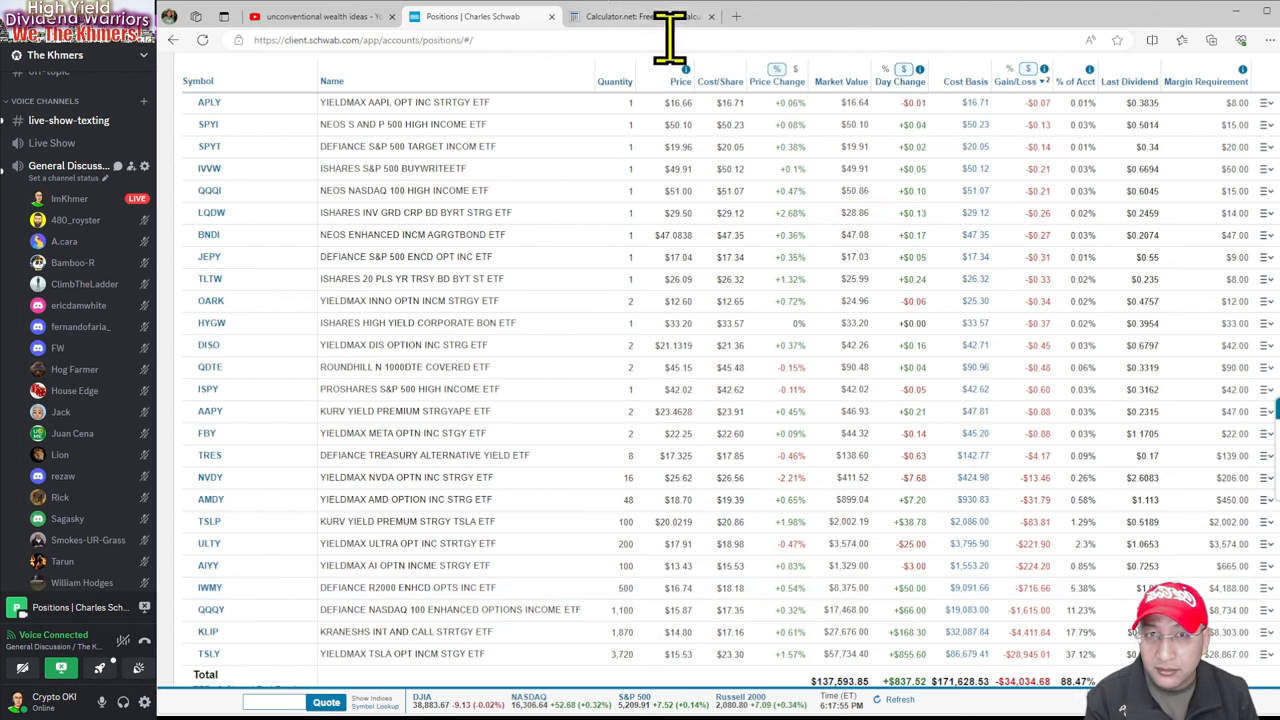
Step: Clear the calculator and compute 1000 ÷ 16.72 = 59.80861244 shares from a $1,000 paycheck
left_click(640, 16)
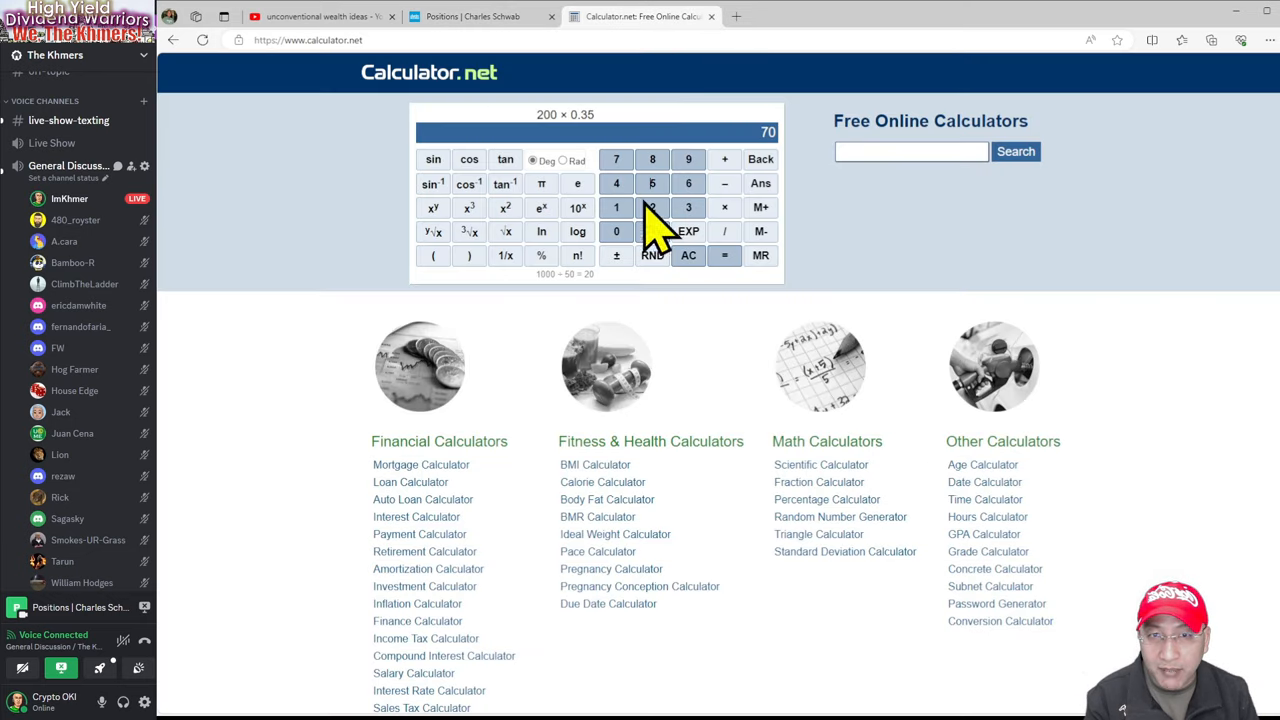
left_click(688, 255)
left_click(616, 207)
left_click(616, 231)
left_click(616, 231)
left_click(724, 231)
left_click(616, 207)
left_click(688, 183)
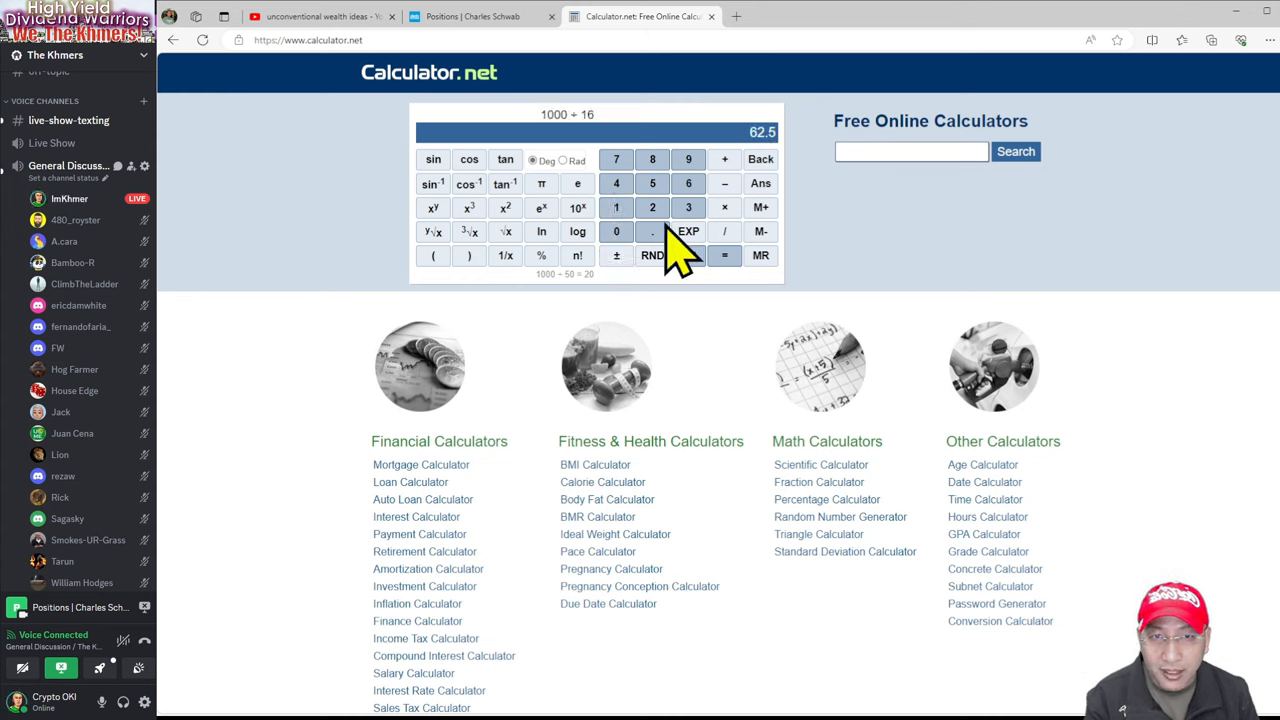
left_click(652, 231)
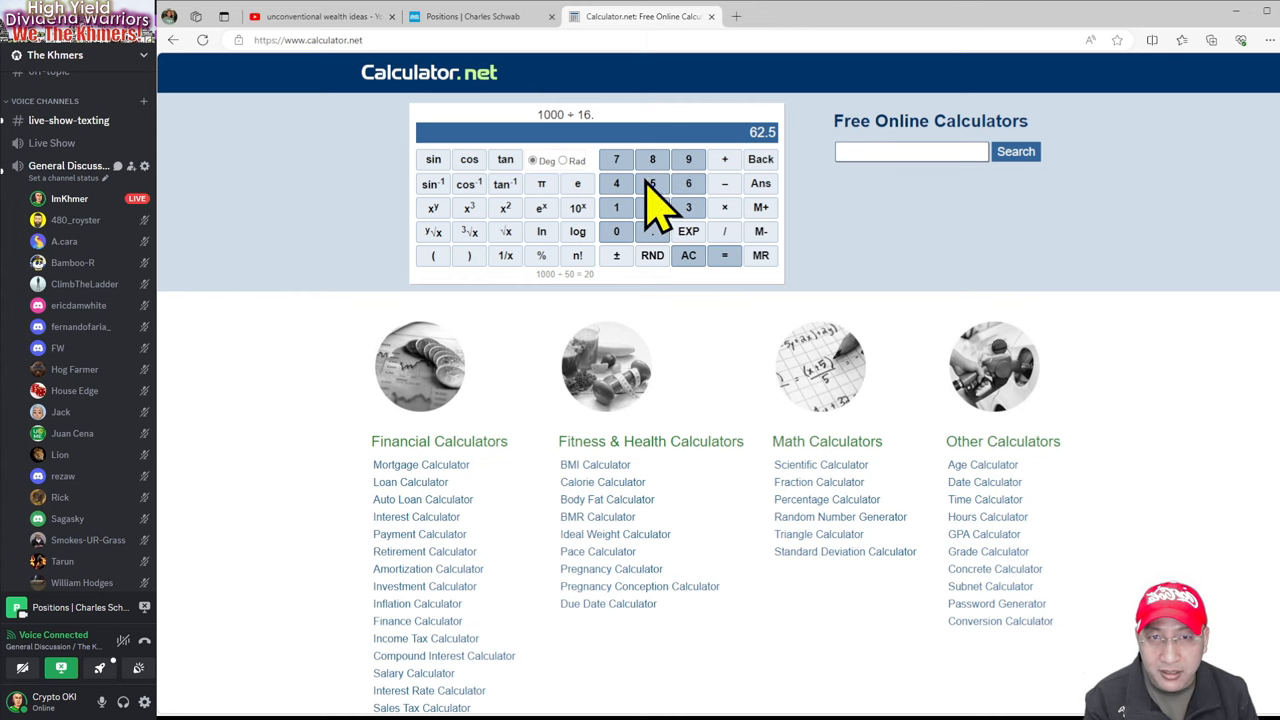
left_click(616, 159)
left_click(652, 207)
left_click(724, 255)
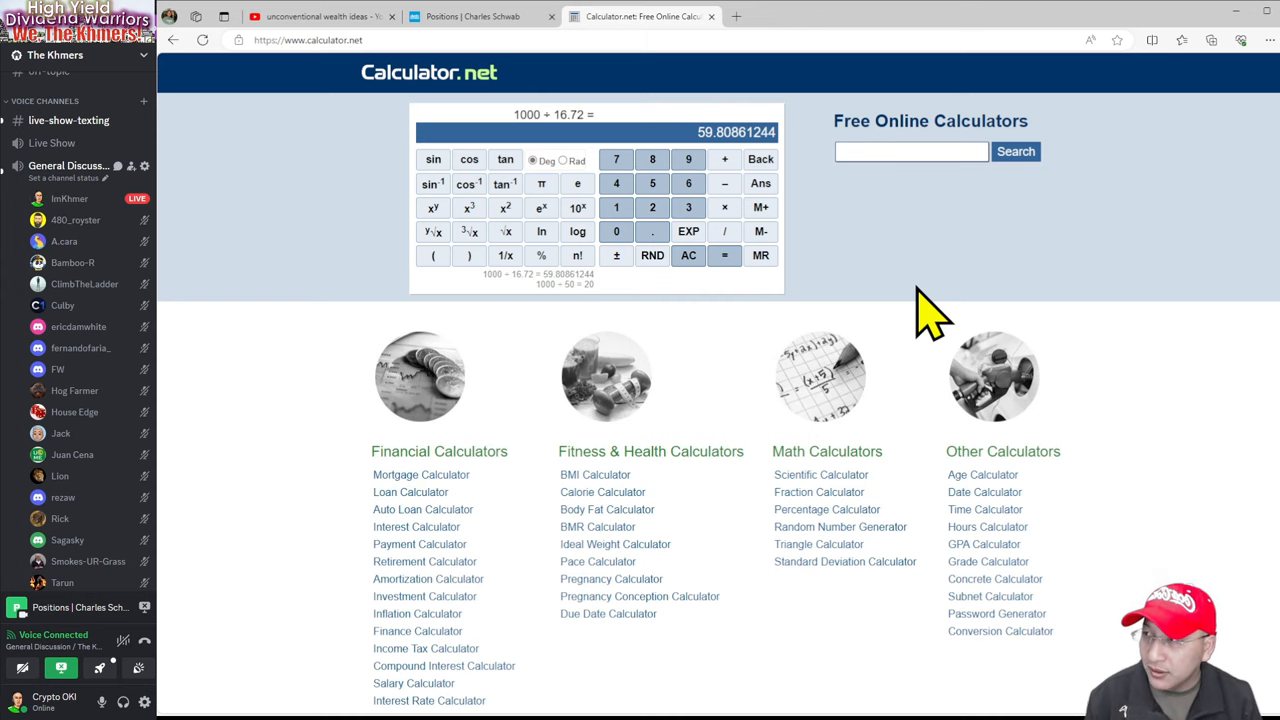
Step: Return to the Schwab Positions holdings table
left_click(483, 16)
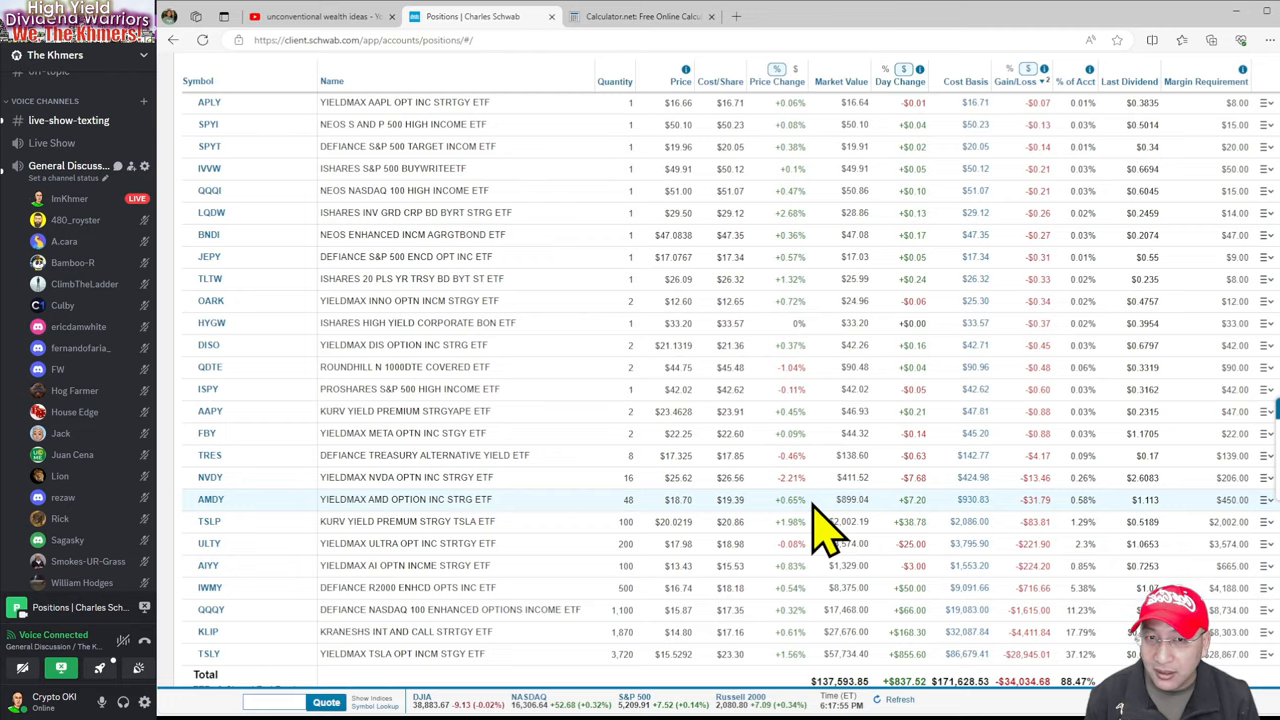
scroll(825, 530, "up", 2)
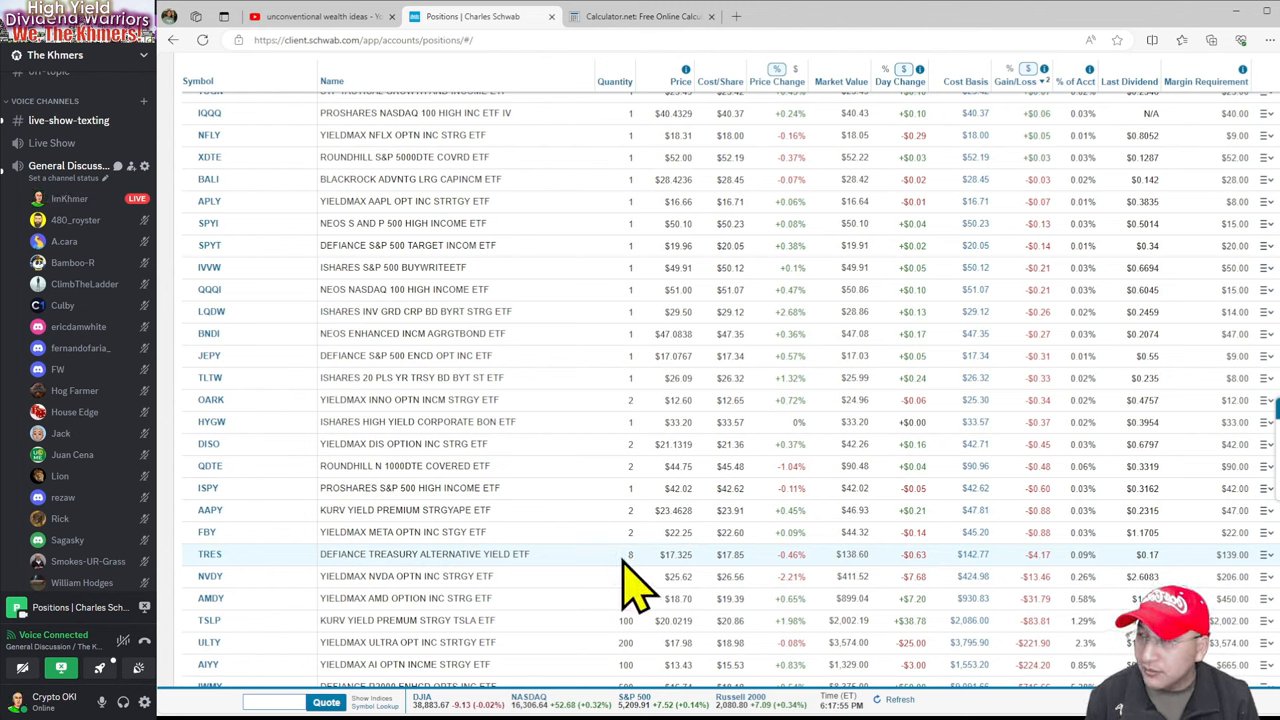
scroll(635, 585, "down", 1)
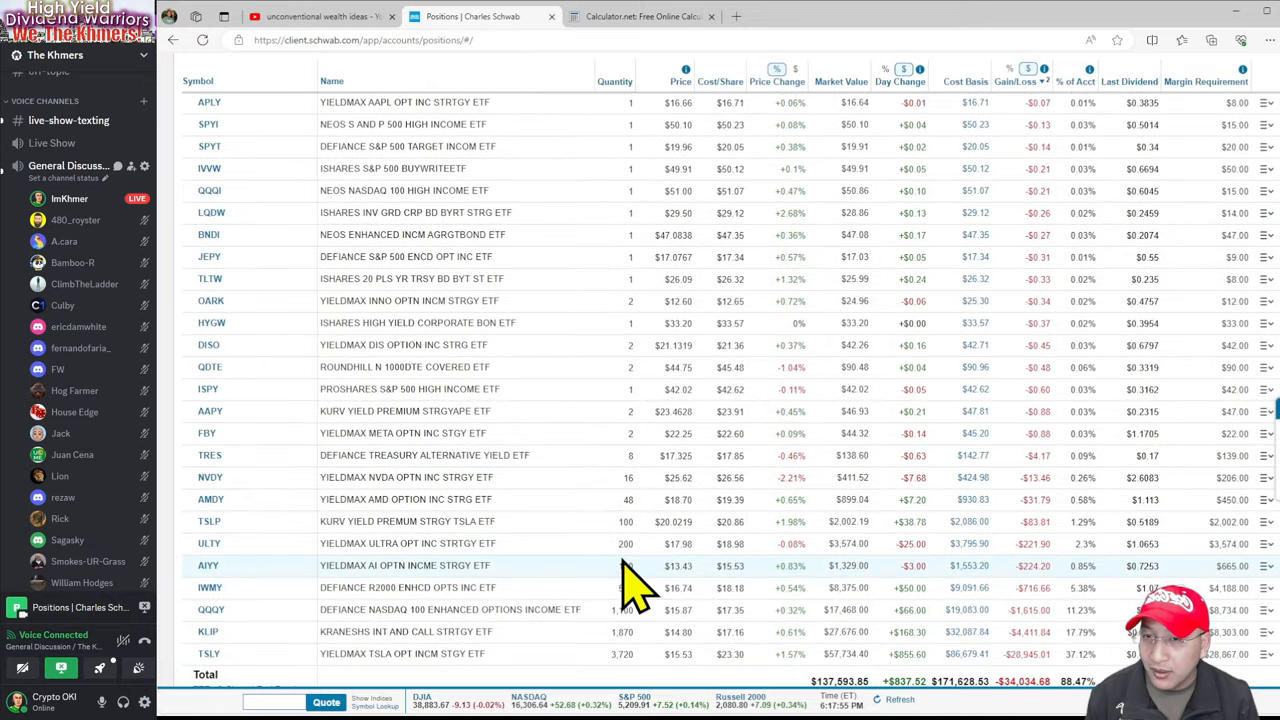
scroll(630, 585, "down", 1)
scroll(630, 585, "up", 1)
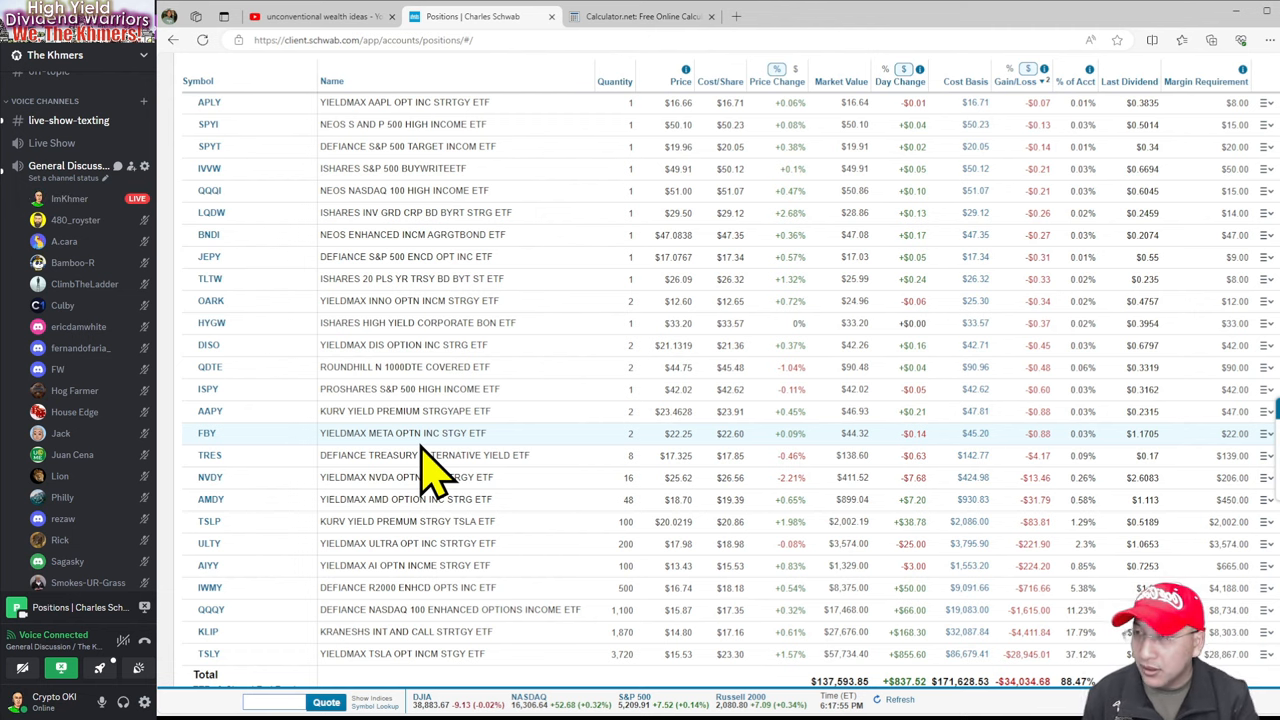
scroll(430, 470, "up", 10)
scroll(455, 455, "up", 10)
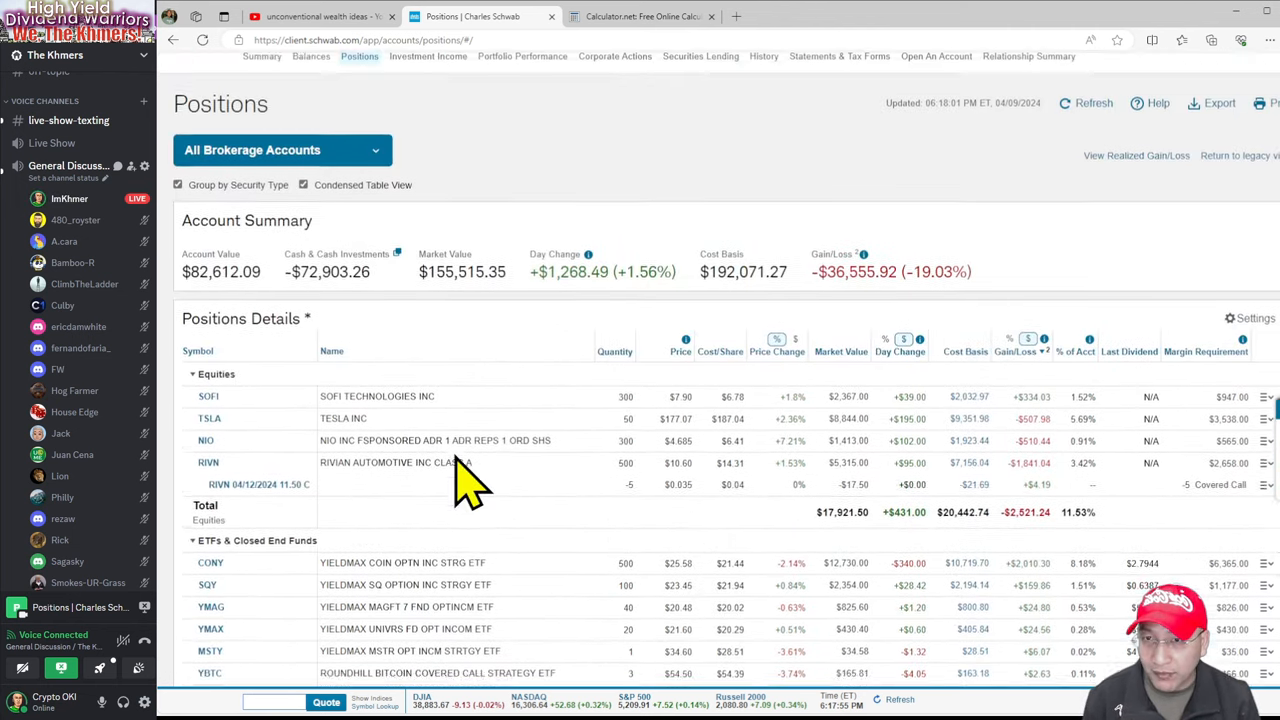